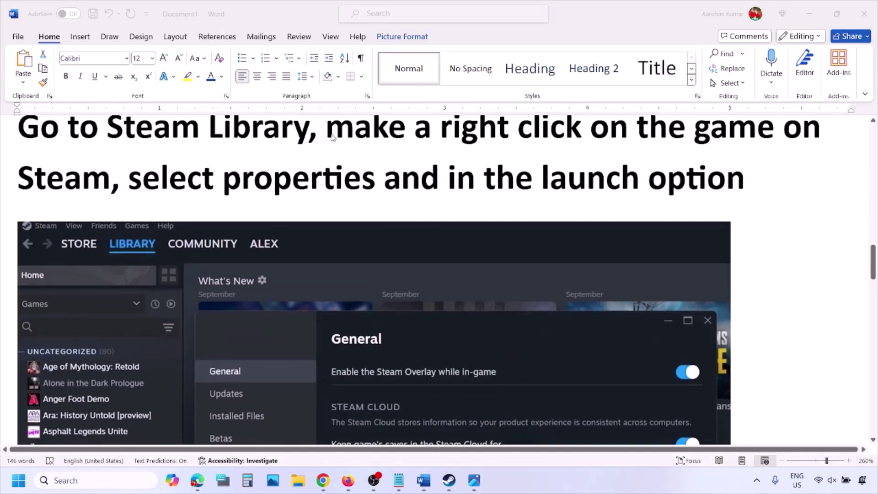
Review the document's instructions on Steam launch options, examining the example images for the -dx11 and -d3d11 entries
left_click_drag(327, 135, 716, 129)
left_click_drag(215, 178, 375, 180)
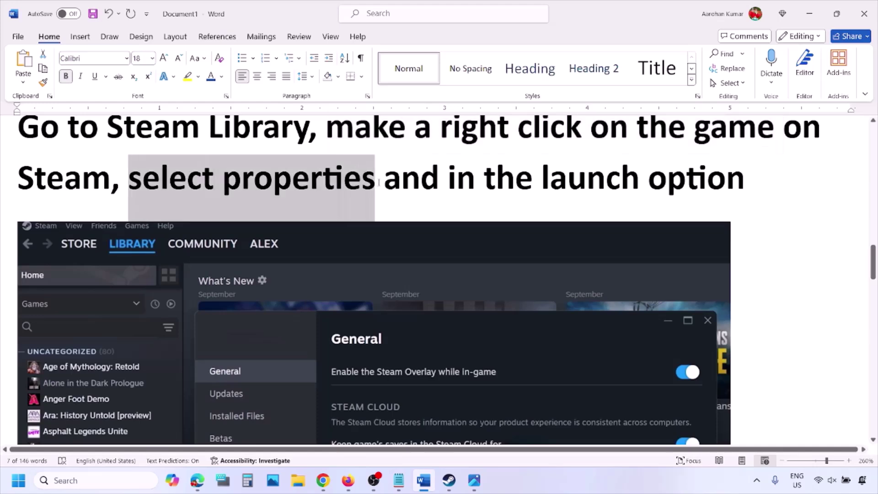
scroll(378, 183, "down", 5)
scroll(377, 183, "up", 3)
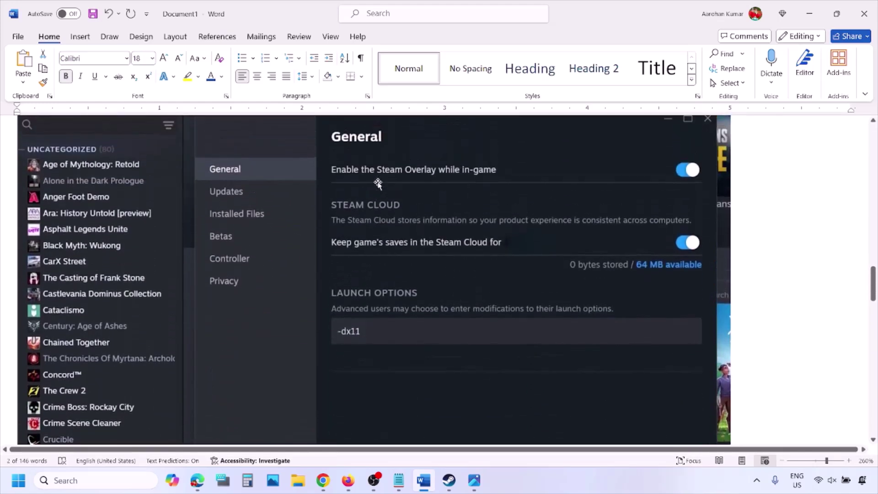
right_click(378, 183)
left_click(344, 334)
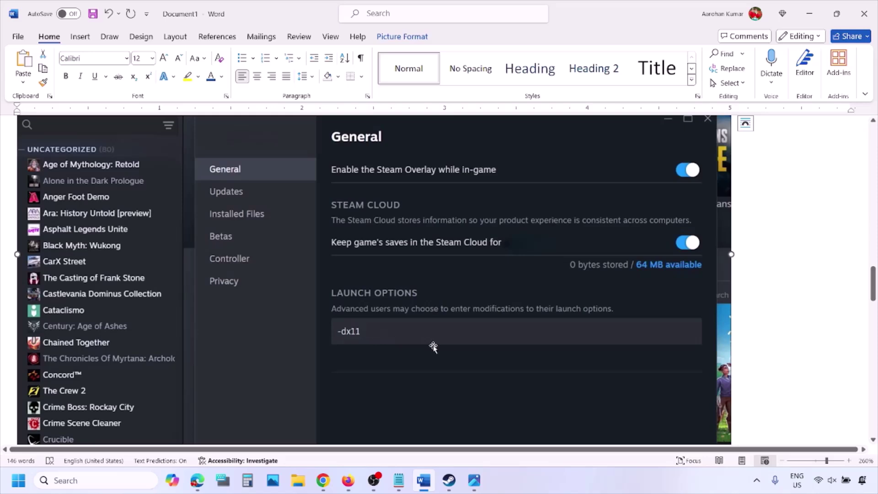
scroll(433, 347, "down", 10)
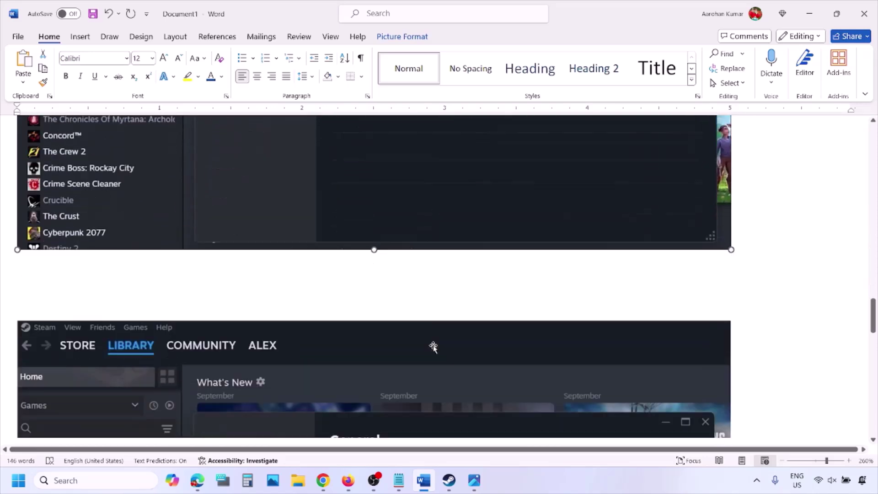
scroll(433, 346, "down", 5)
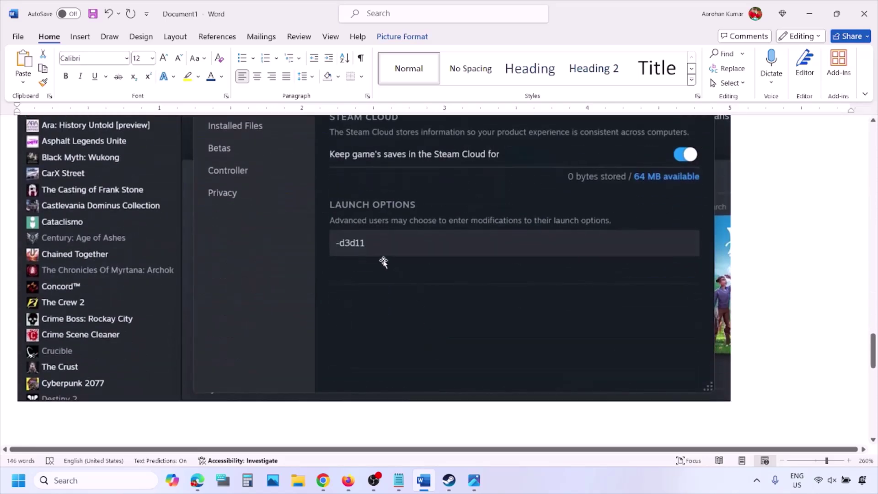
scroll(384, 260, "up", 1)
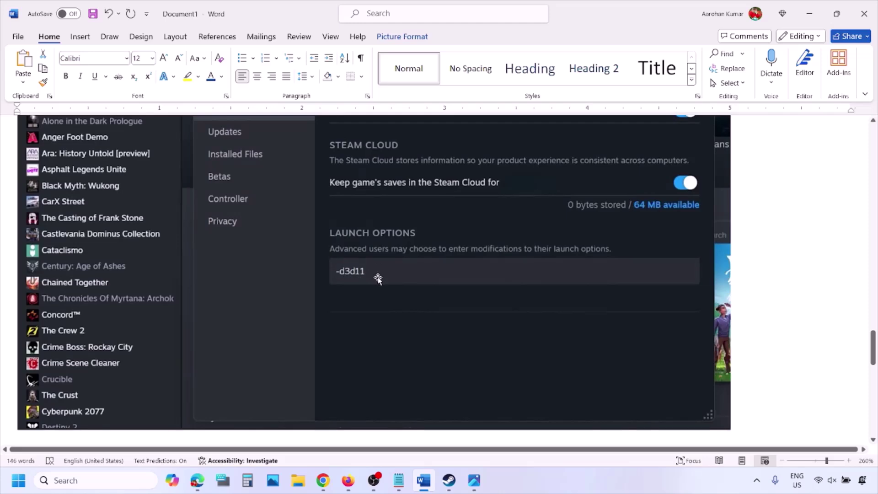
scroll(393, 280, "down", 8)
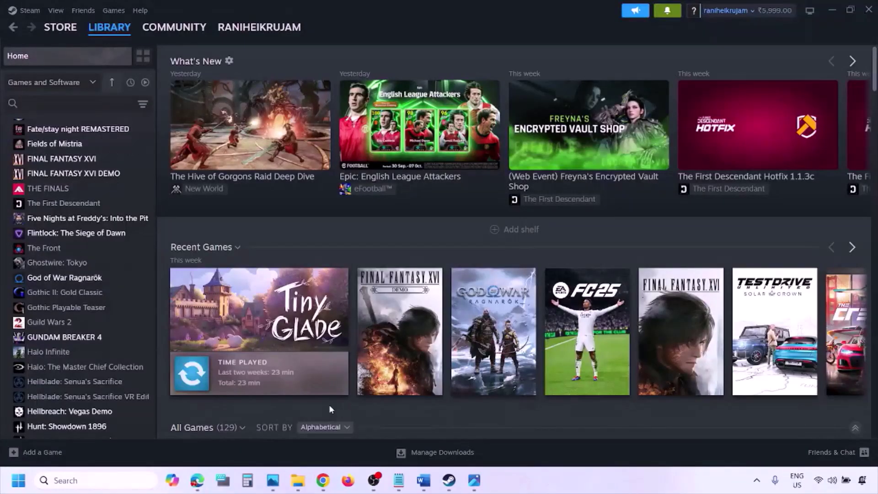
Show the Windows power options to locate Restart
key("super")
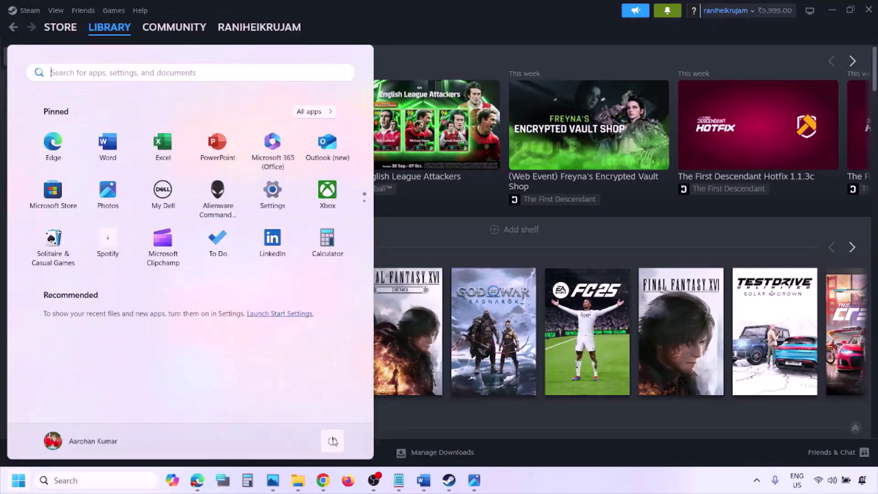
left_click(332, 440)
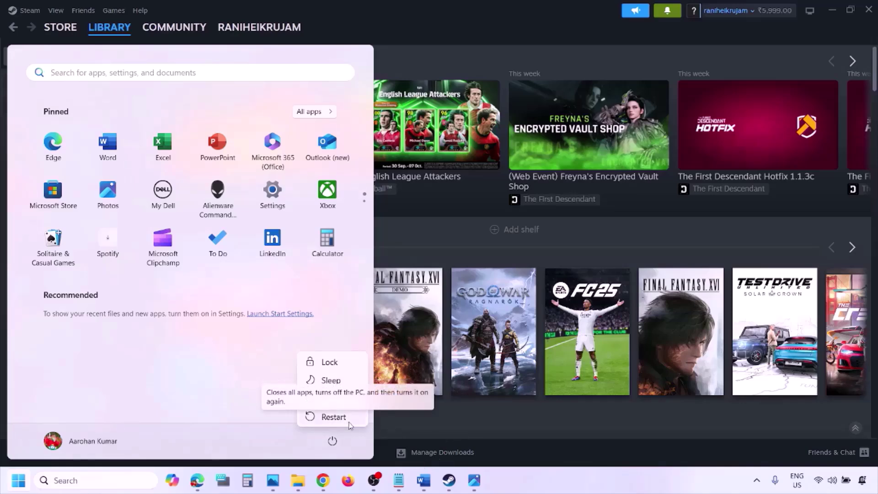
Switch to Word and highlight the Step 2 instruction about running the game as an administrator from its installation folder
left_click(428, 488)
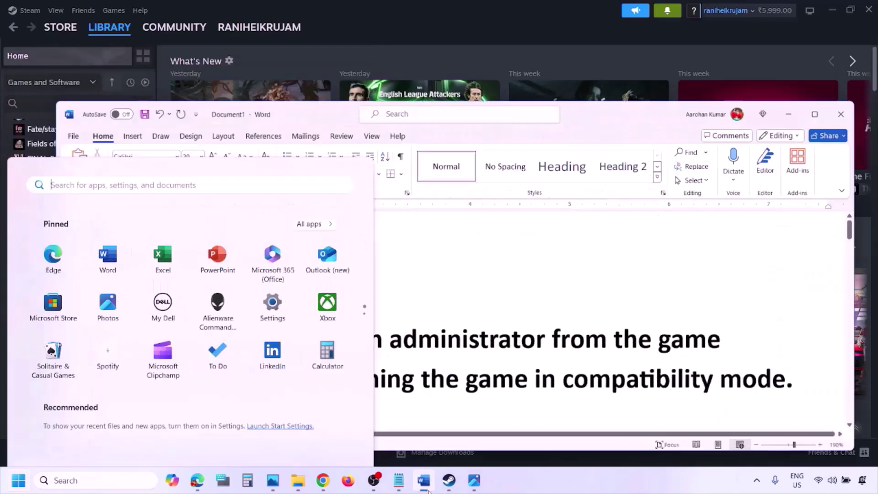
left_click_drag(153, 331, 249, 361)
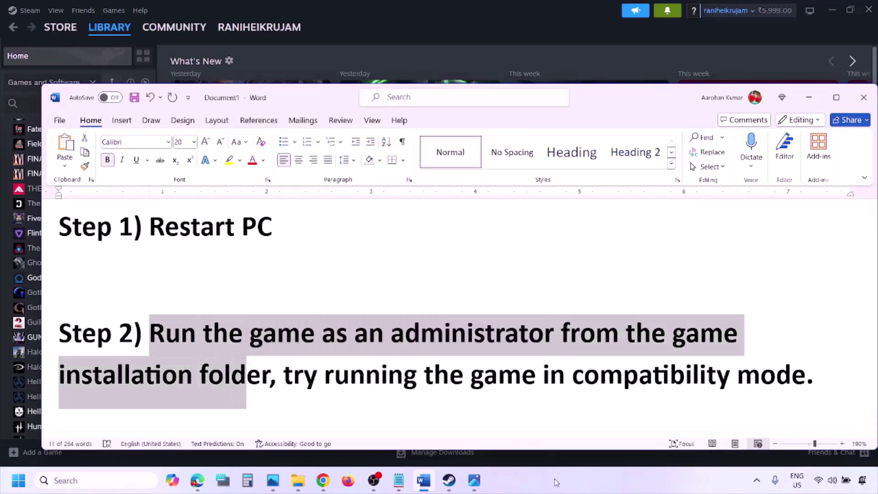
left_click(215, 376)
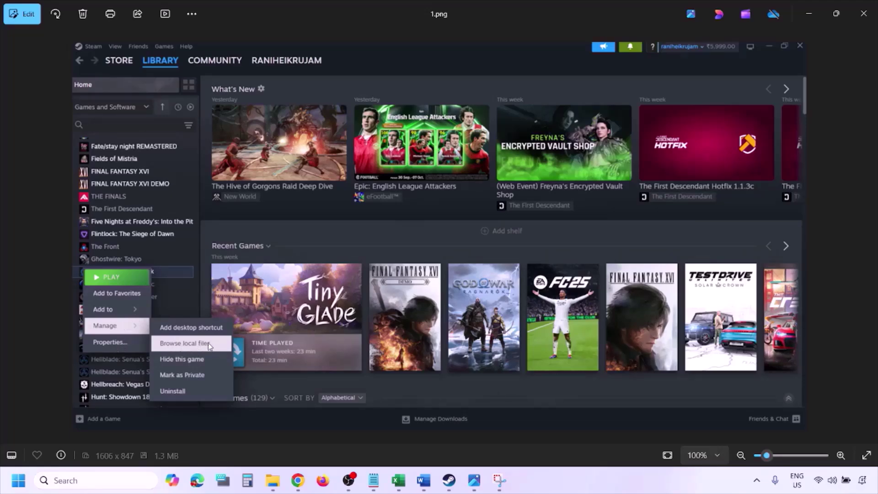
Examine the Browse local files command in 1.png and the Properties command in 2.png up close
scroll(207, 347, "up", 2, "ctrl")
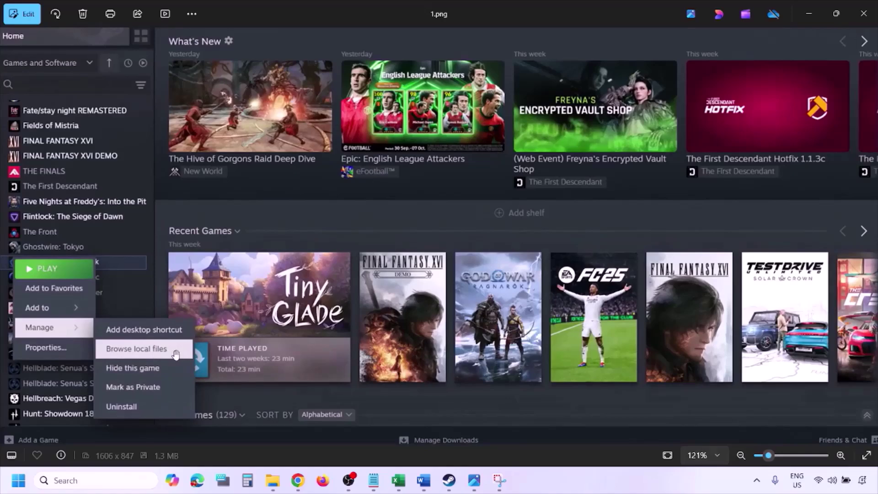
scroll(176, 354, "down", 2, "ctrl")
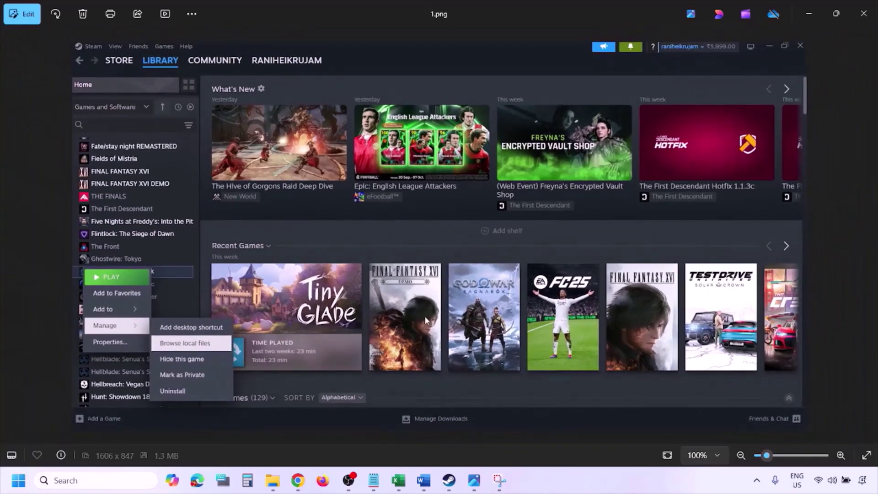
key("Right")
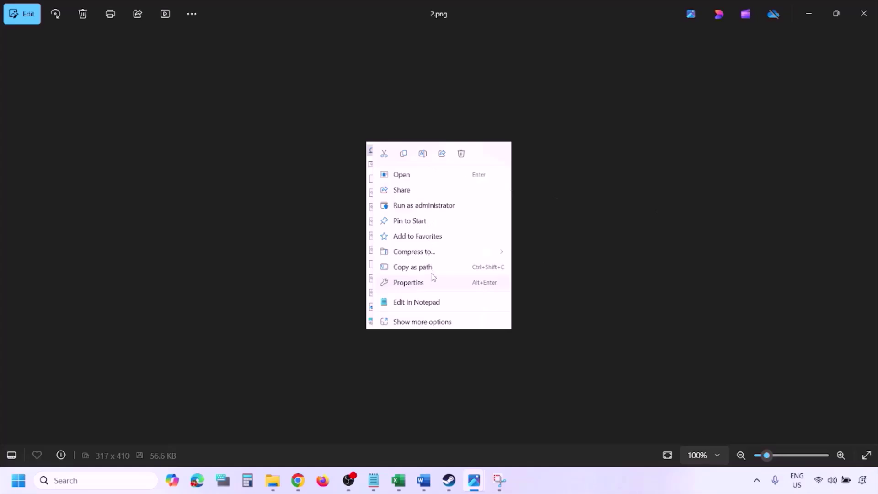
scroll(432, 275, "up", 3, "ctrl")
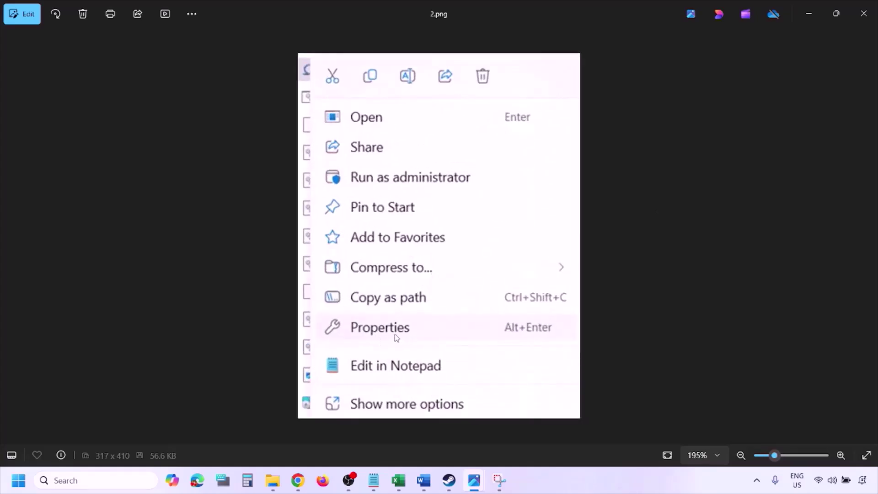
scroll(404, 337, "down", 3)
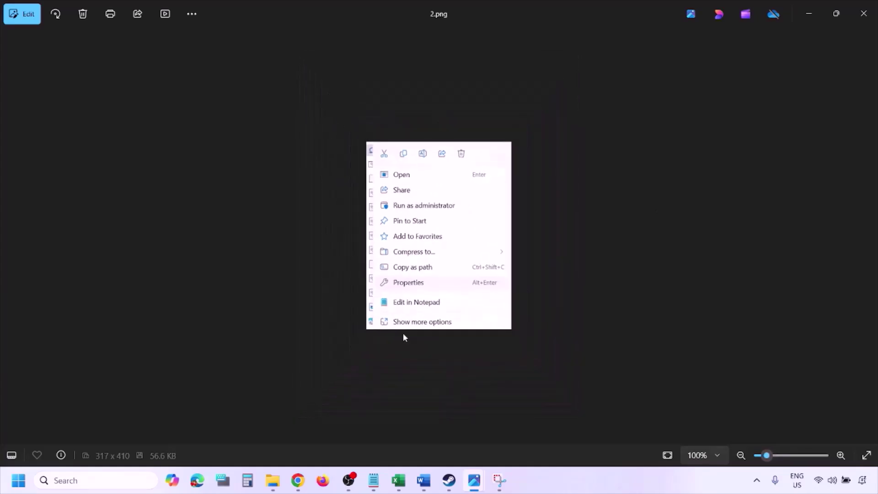
View 3.png and examine the "Run this program as an administrator" setting in the Compatibility properties
key("Right")
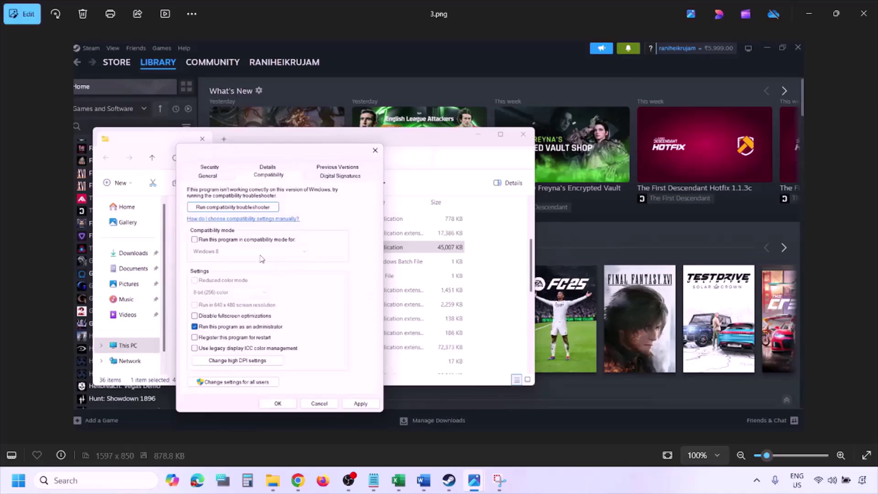
scroll(262, 259, "up", 2)
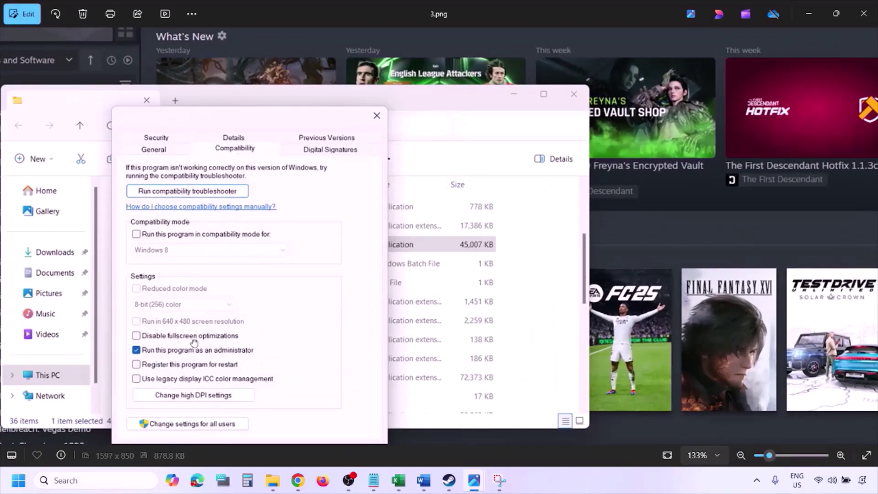
scroll(194, 341, "down", 2)
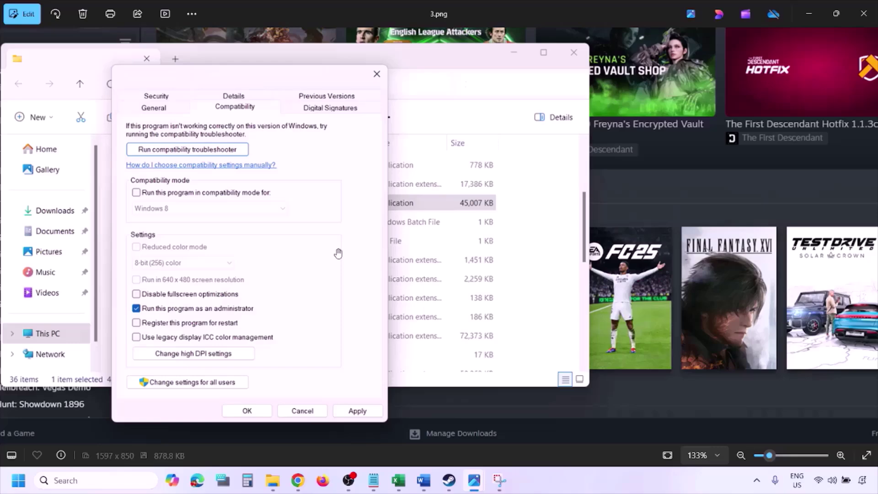
scroll(338, 253, "down", 3)
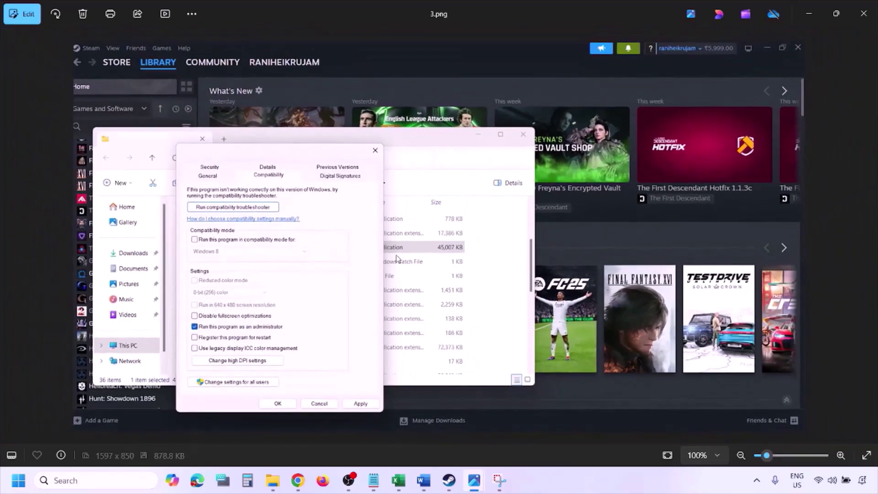
View 4.png and 5.png to examine the compatibility mode setting and its list of Windows versions
key("Right")
scroll(397, 259, "up", 4)
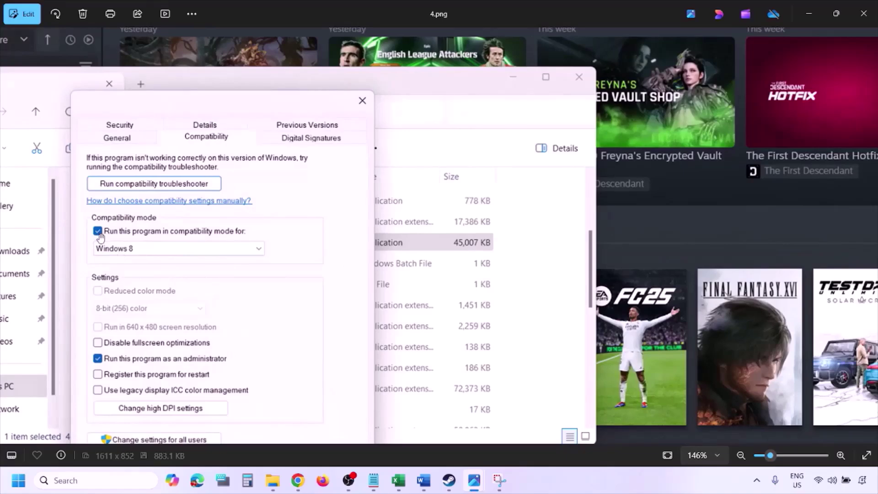
left_click_drag(118, 243, 126, 212)
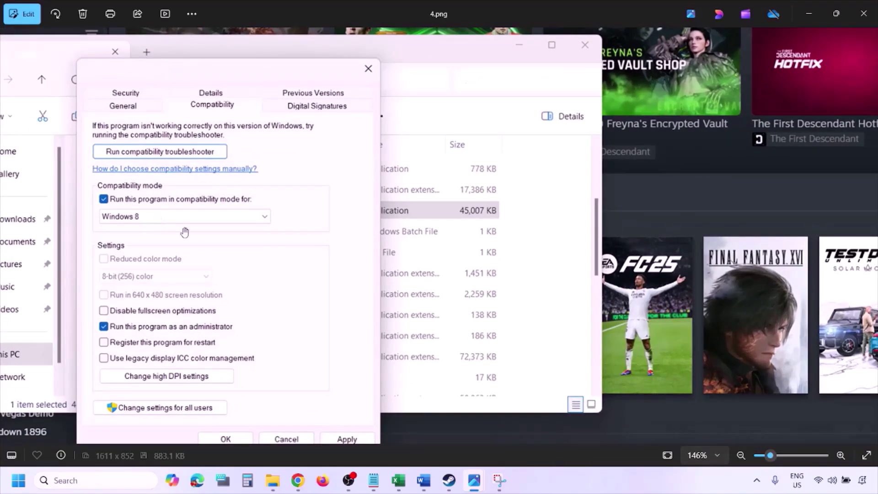
left_click_drag(337, 341, 342, 314)
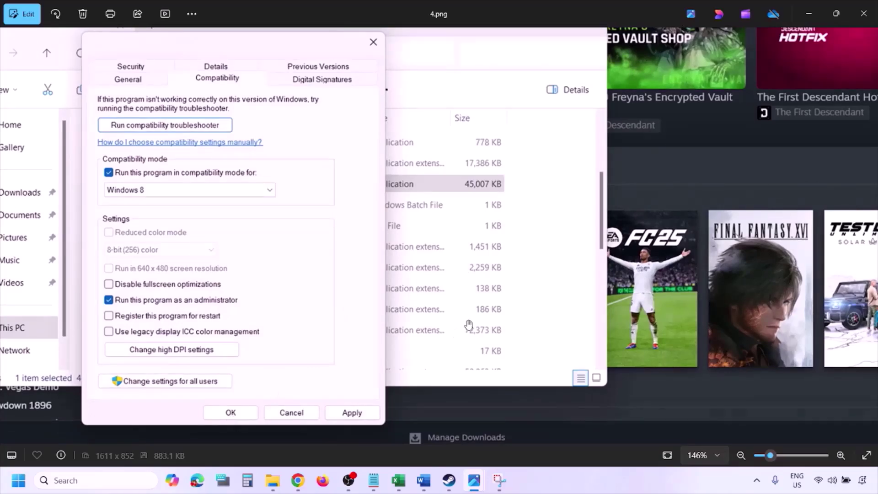
scroll(468, 326, "down", 3)
key("Right")
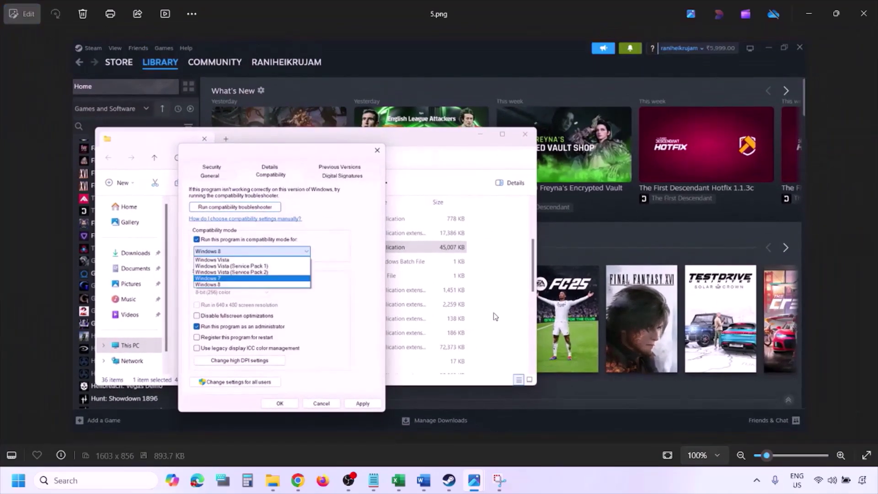
scroll(494, 317, "up", 3)
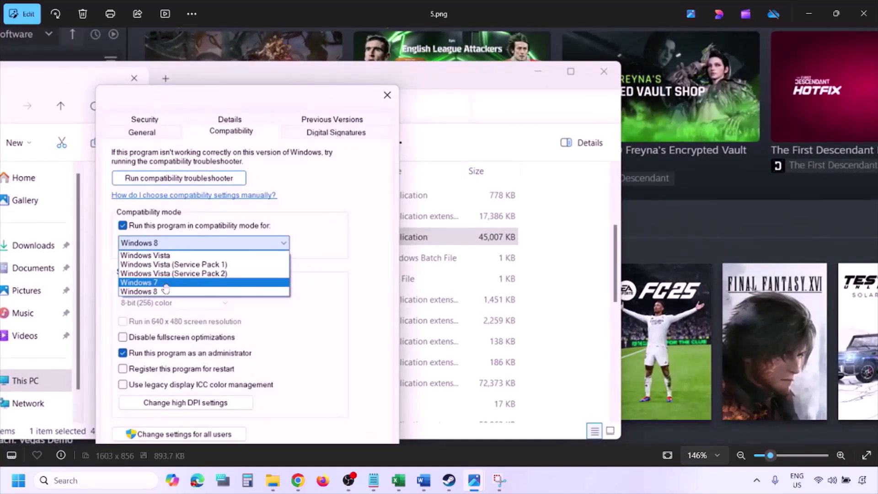
scroll(368, 274, "down", 3)
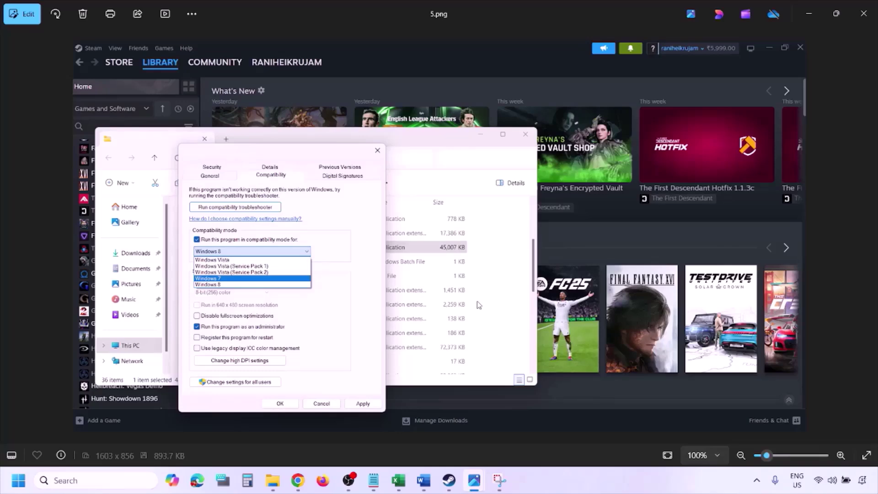
View 6.png and examine the Windows 7 compatibility mode and the "Disable fullscreen optimizations" setting
key("Right")
scroll(286, 270, "up", 3)
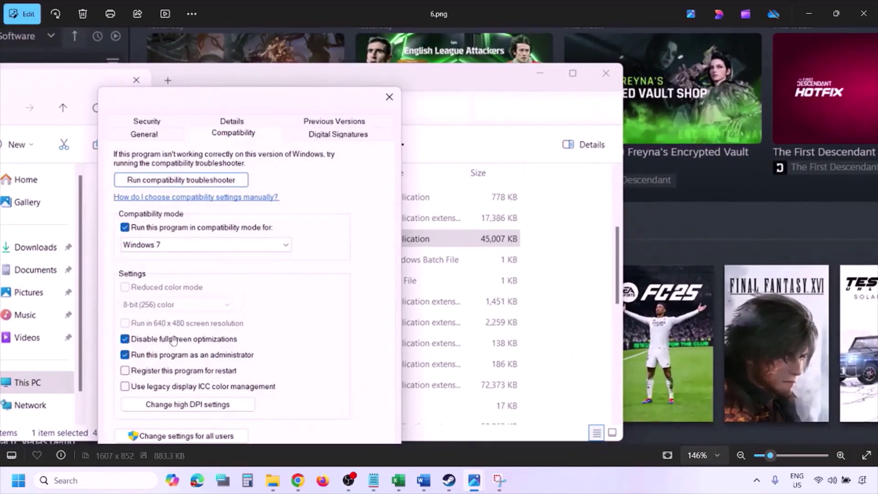
left_click_drag(249, 328, 289, 234)
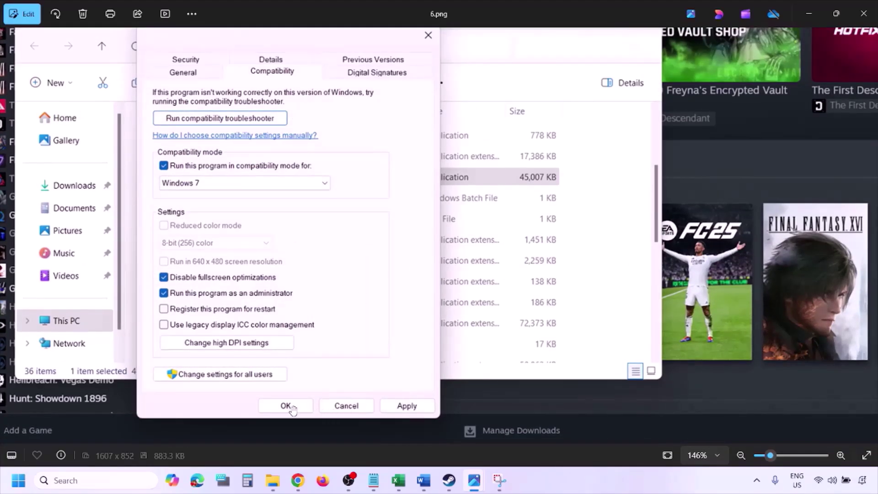
scroll(292, 407, "down", 4)
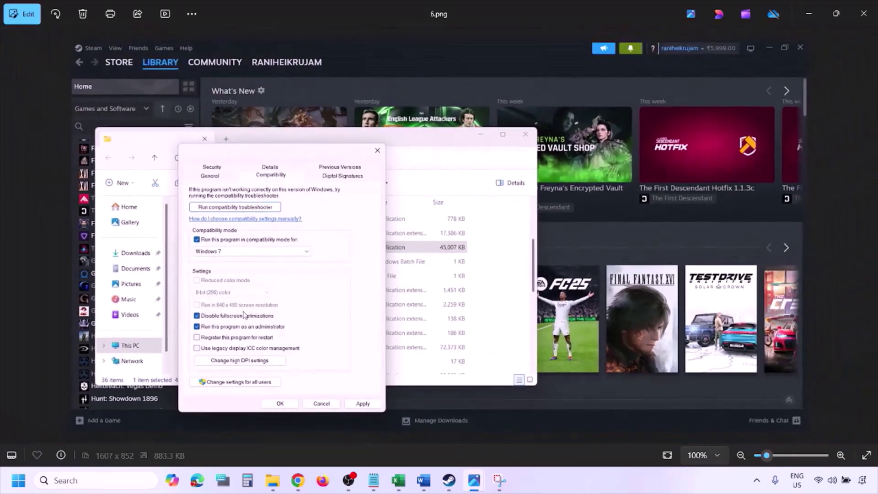
scroll(243, 313, "up", 5)
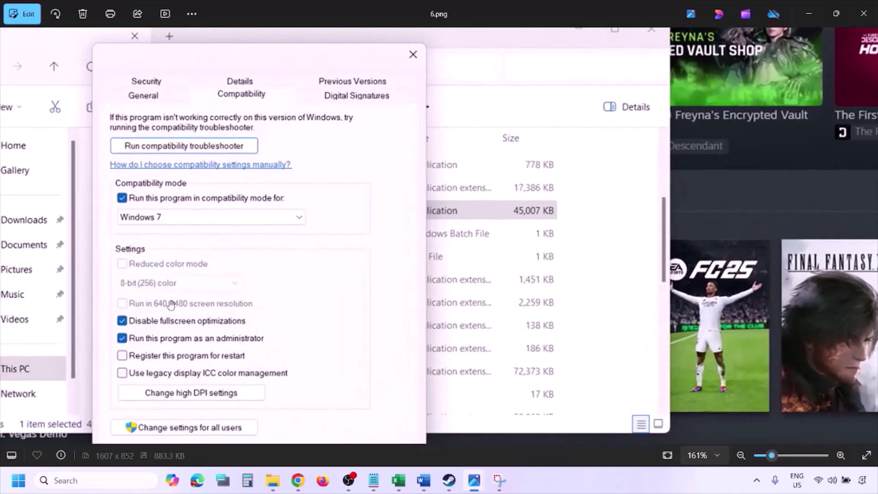
left_click_drag(191, 298, 217, 292)
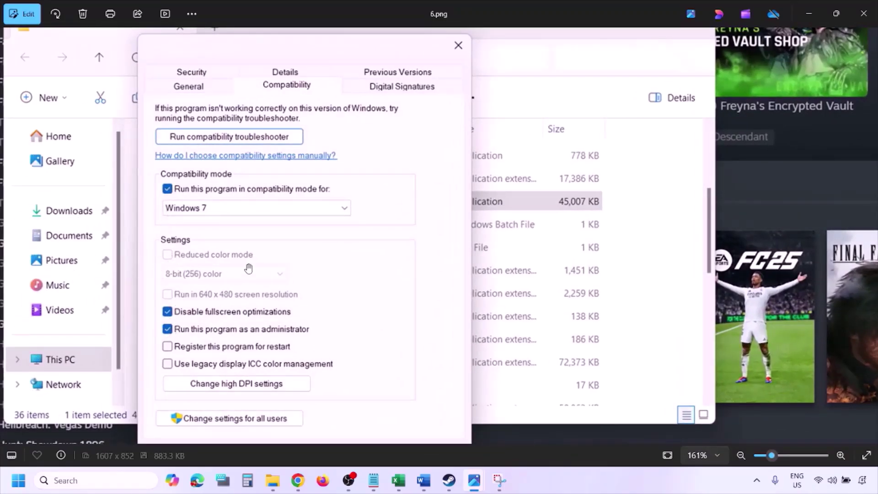
scroll(244, 272, "down", 5)
View 7.png and examine the cleared compatibility mode, fullscreen optimizations and administrator checkboxes
key("Right")
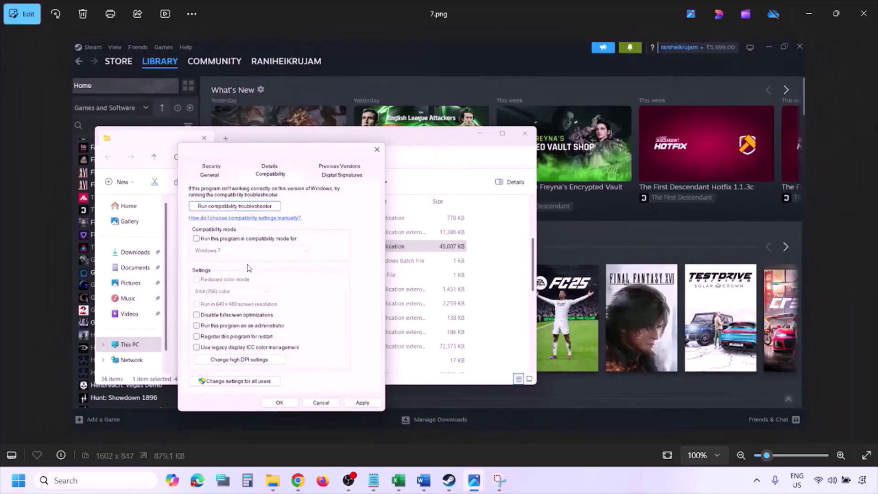
scroll(249, 269, "up", 4)
scroll(248, 269, "up", 1)
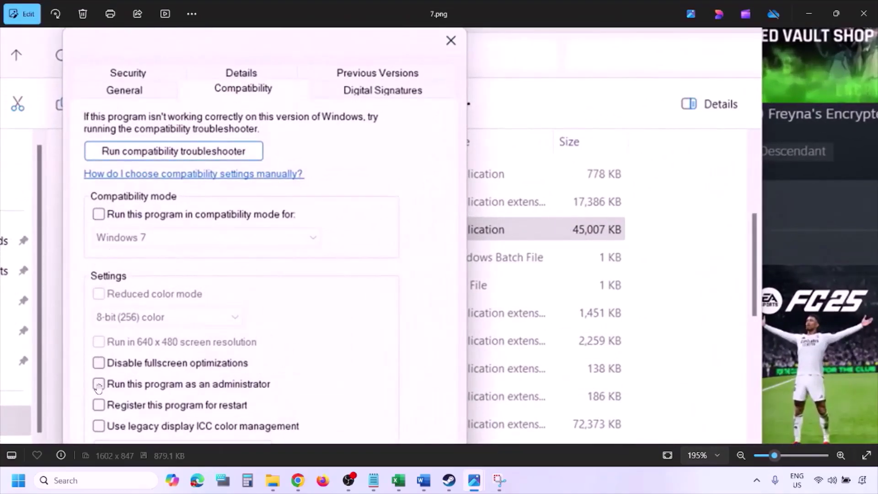
scroll(135, 306, "down", 4)
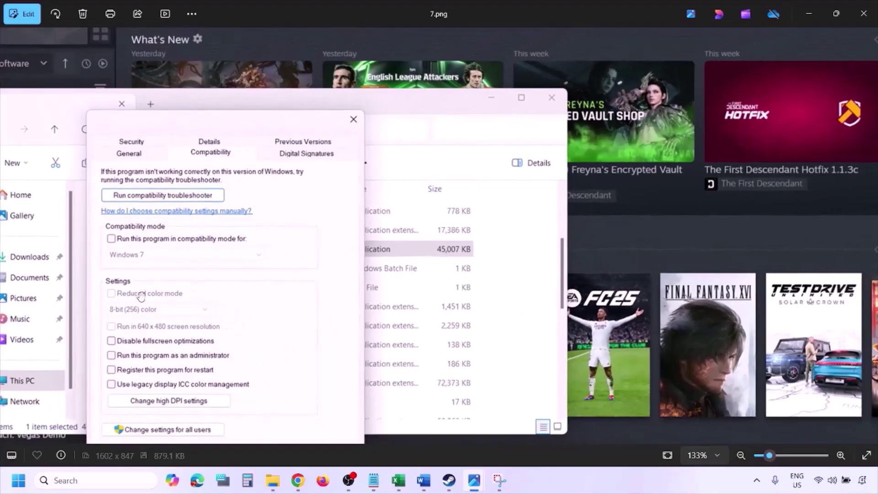
Review the Step 3 note on verifying the game files and view 0.png with the game's Properties command in the Steam library
left_click_drag(225, 310, 229, 250)
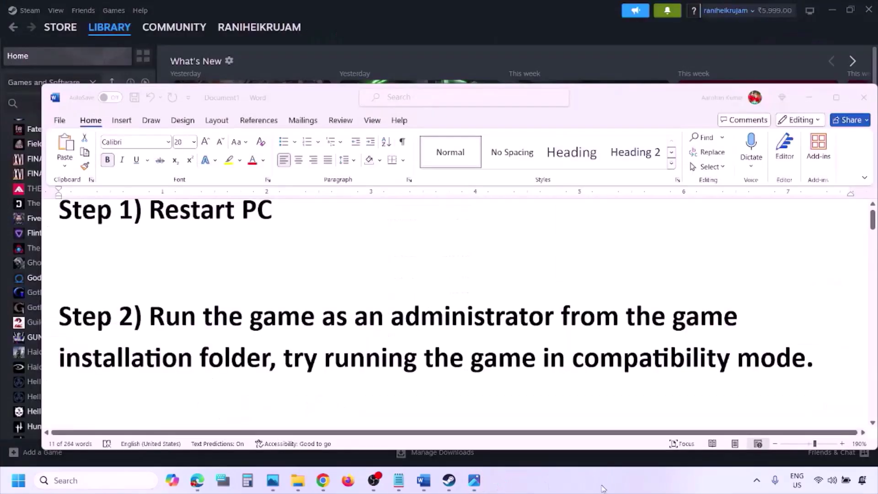
scroll(478, 339, "down", 4)
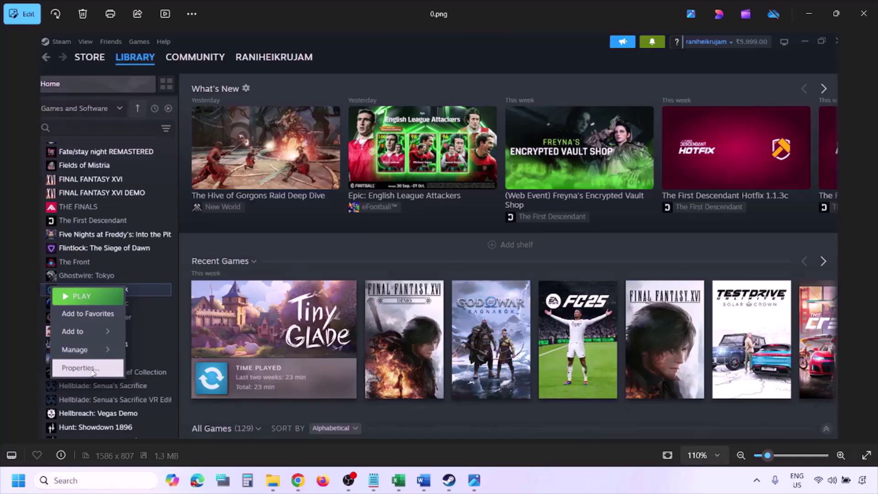
key("ctrl+minus")
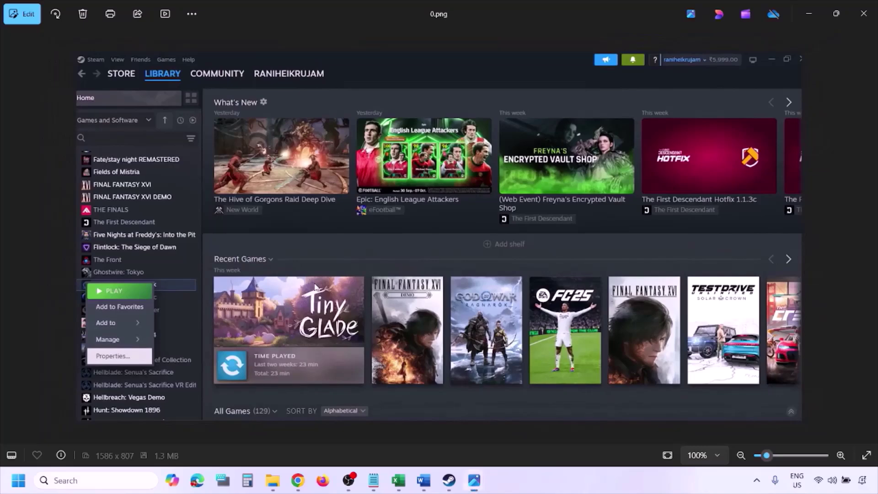
key("Right")
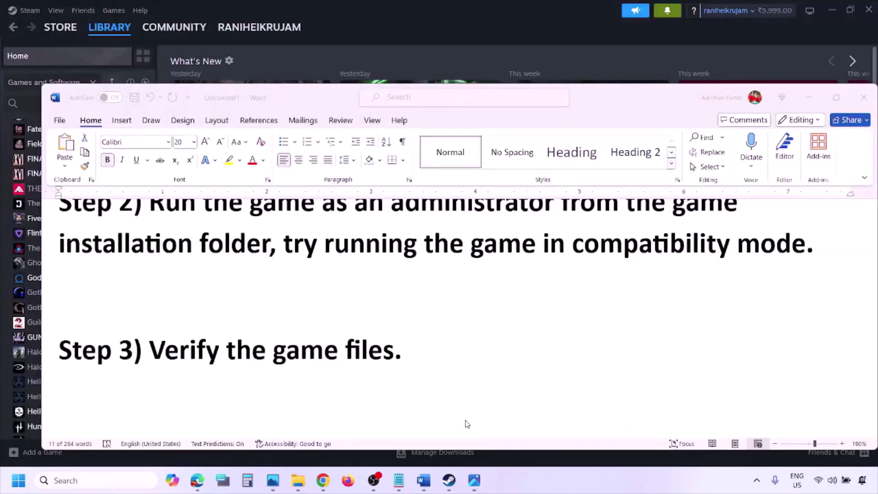
Read Step 4 in the Word document about allowing the game exe through antivirus, Windows Security and Firewall
scroll(466, 423, "down", 3)
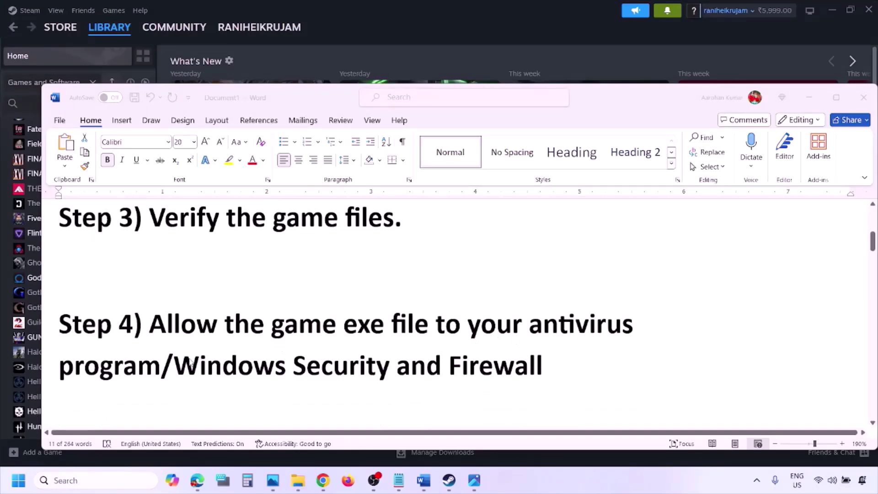
left_click(161, 364)
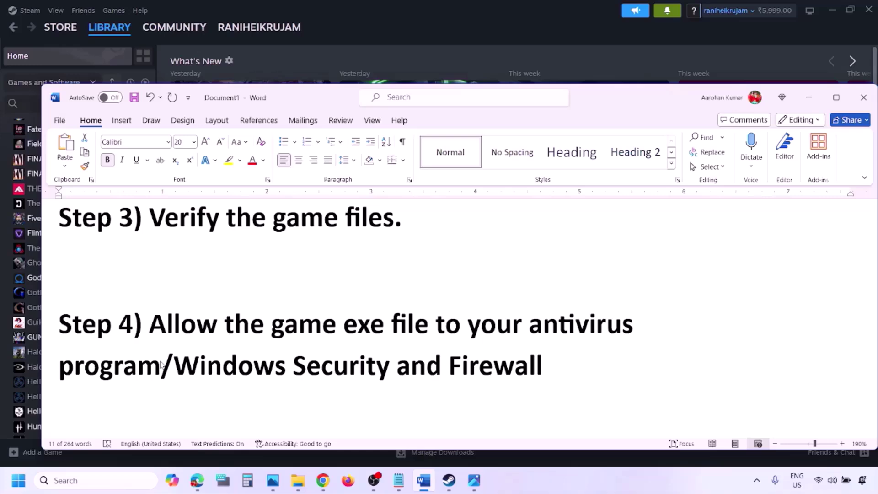
left_click_drag(180, 366, 396, 366)
left_click(583, 489)
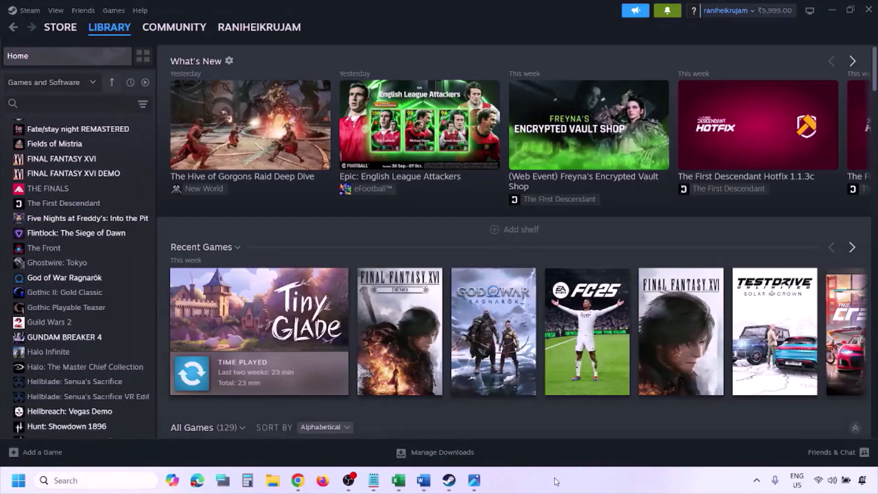
Switch to Windows Settings and open Virus & threat protection from the Windows Security section of Privacy & security
key("super+i")
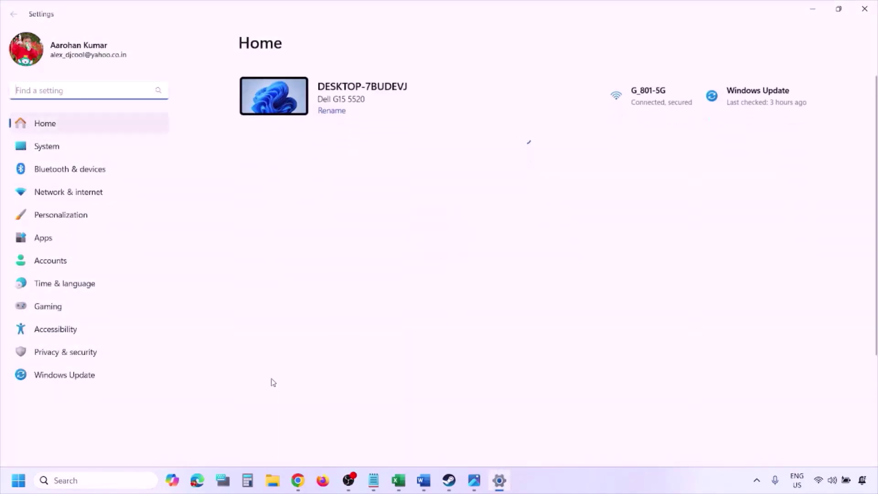
left_click(92, 356)
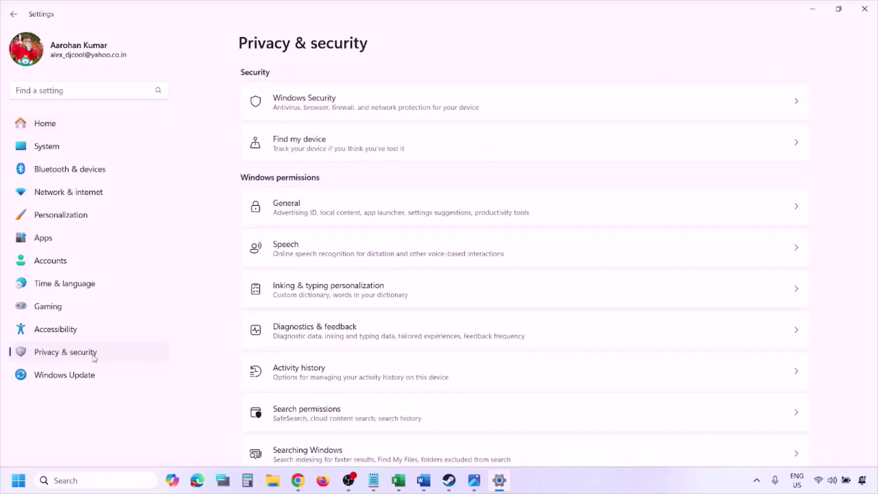
left_click(317, 109)
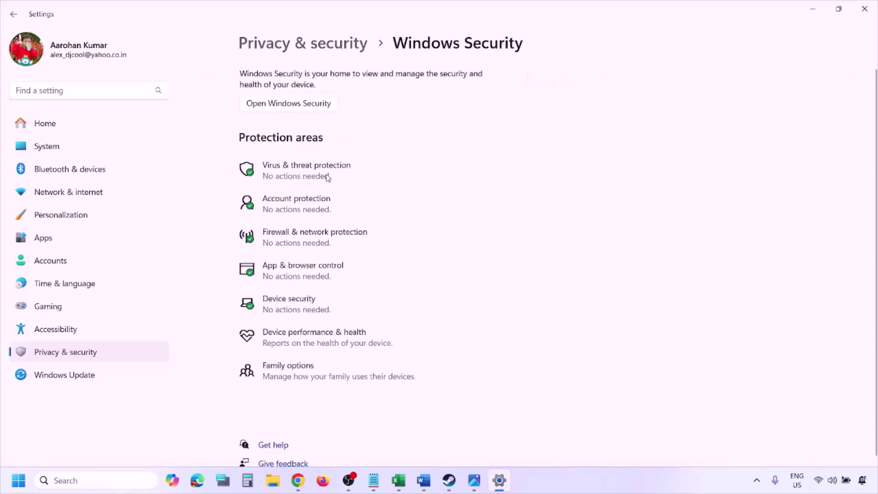
left_click(320, 177)
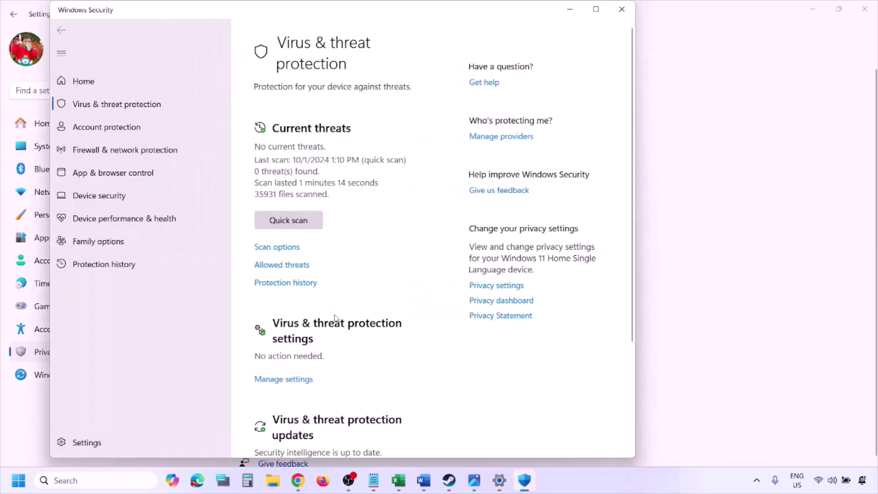
Open the list of apps allowed through Controlled folder access within Ransomware protection
scroll(334, 318, "down", 4)
scroll(336, 320, "up", 1)
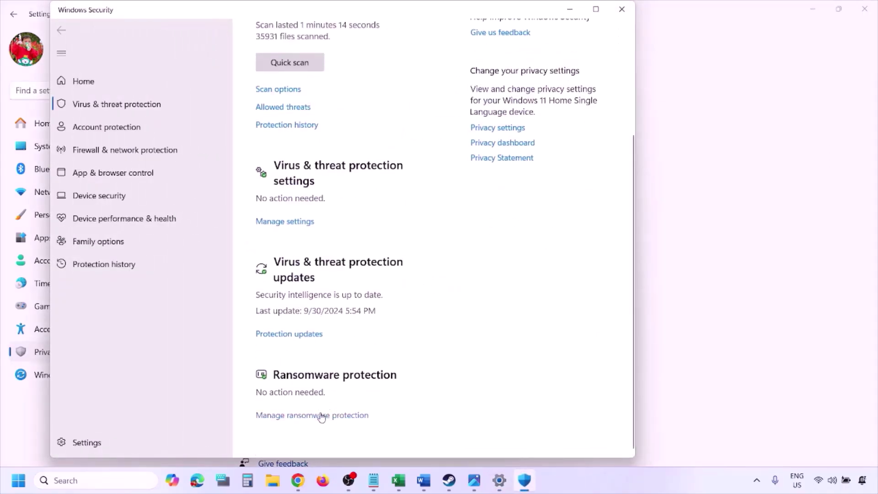
left_click(321, 418)
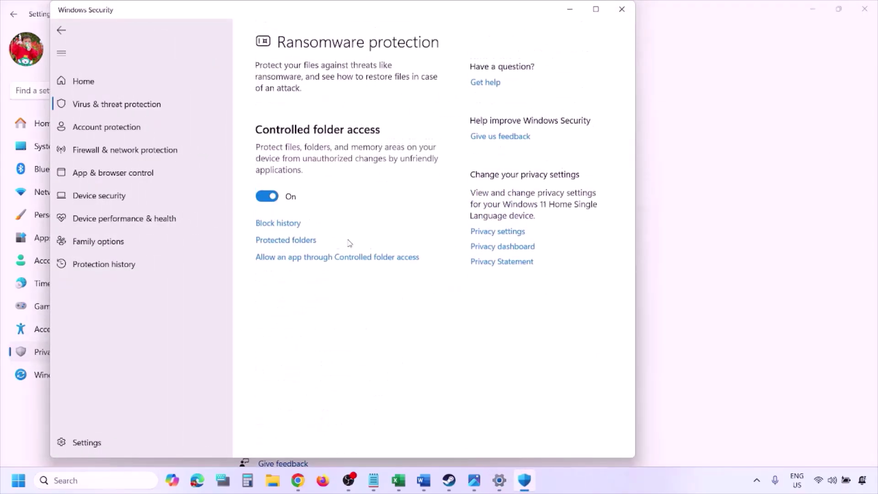
left_click(332, 258)
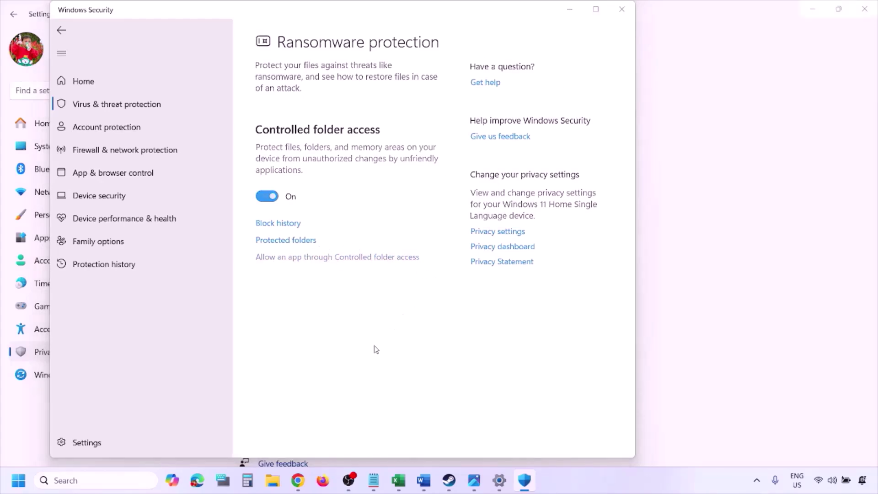
left_click(368, 257)
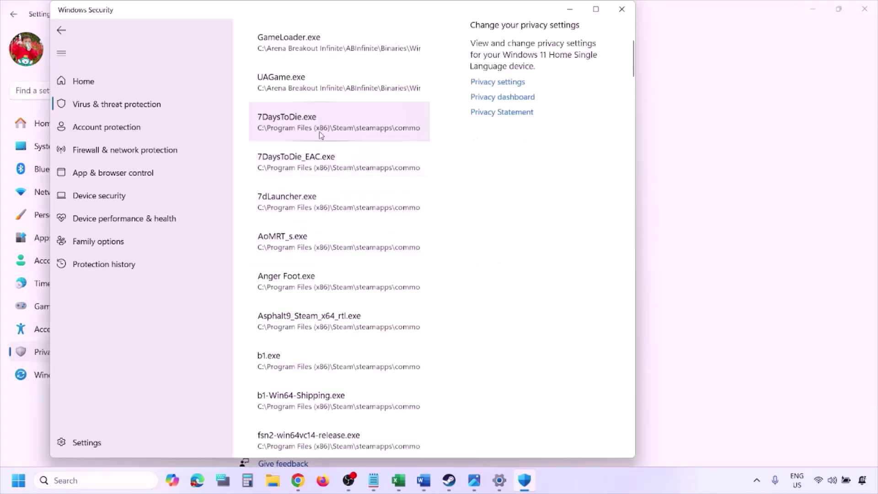
Try to add an allowed app, browsing to the C:\Program Files (x86)\Steam\steamapps folder for the game's executable
scroll(357, 138, "up", 3)
left_click(324, 155)
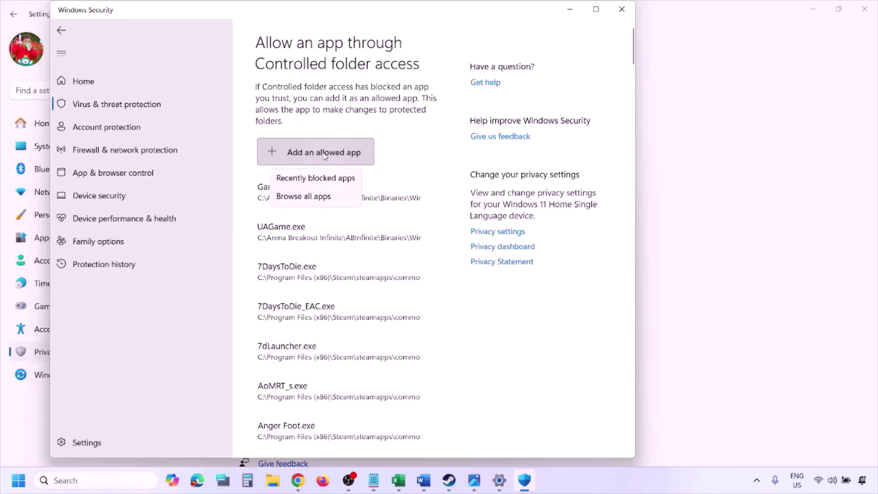
left_click(330, 199)
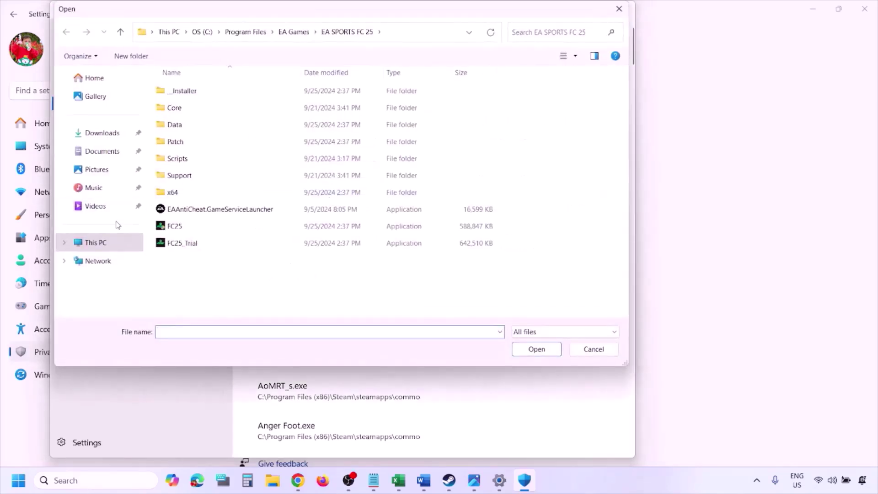
left_click(97, 243)
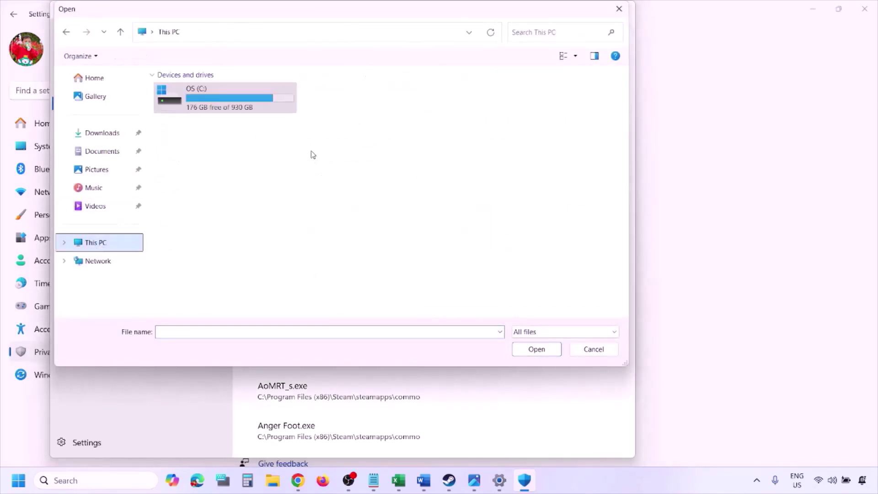
double_click(230, 105)
scroll(230, 105, "down", 3)
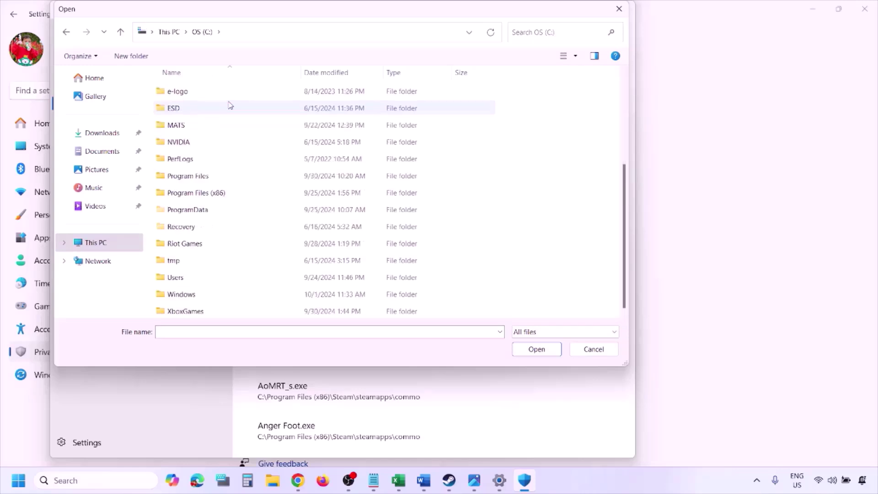
double_click(221, 192)
scroll(221, 192, "down", 4)
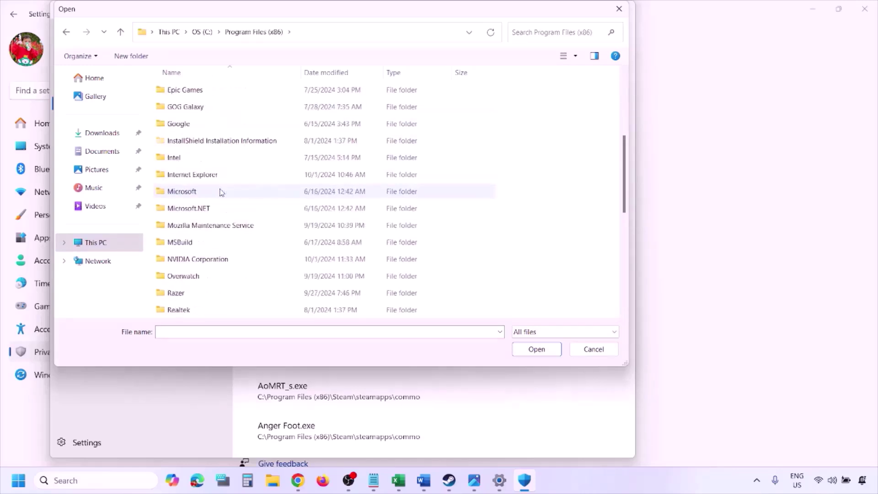
scroll(221, 192, "down", 4)
double_click(196, 158)
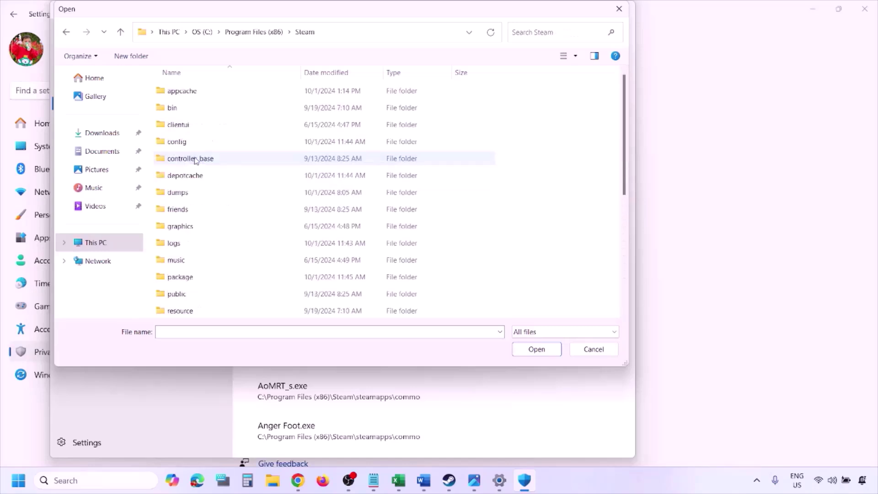
scroll(204, 202, "down", 4)
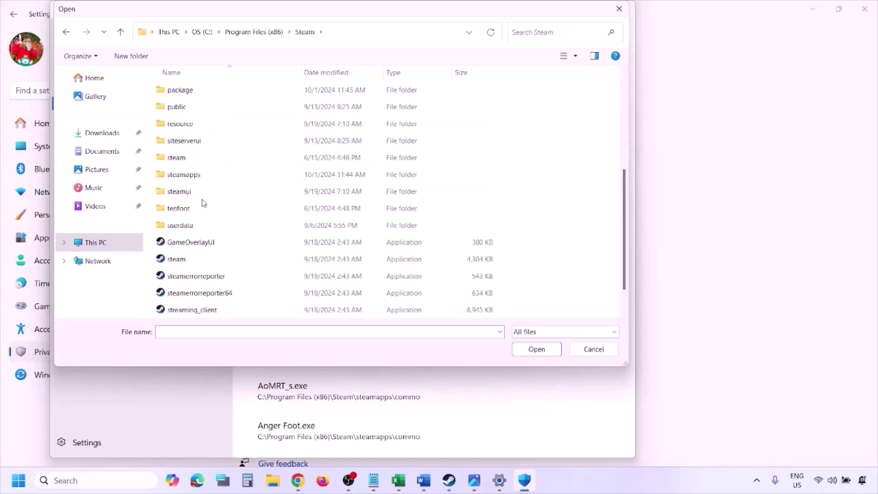
double_click(201, 176)
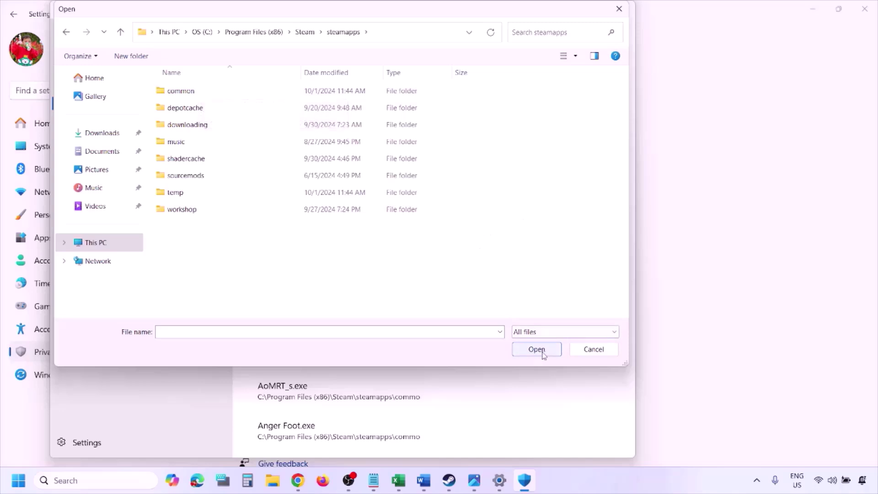
left_click(591, 353)
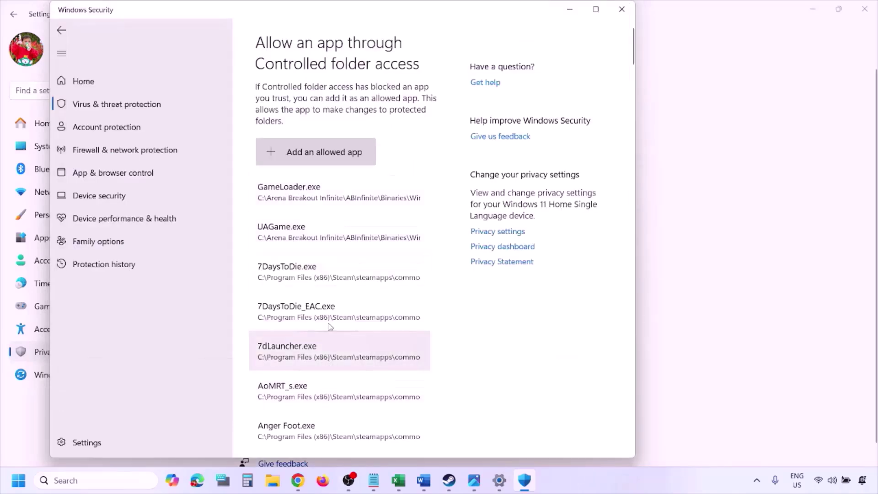
Switch to Control Panel and open the list of apps allowed through Windows Defender Firewall
left_click(90, 481)
type("ontrol")
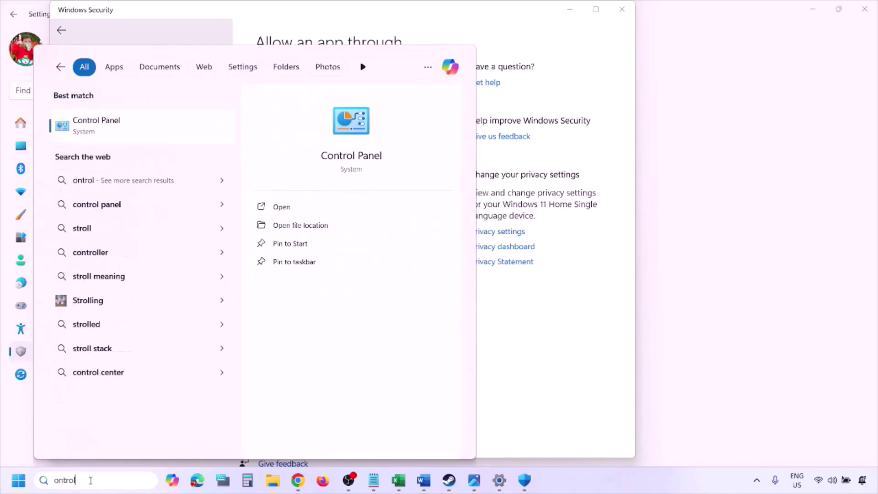
key("Return")
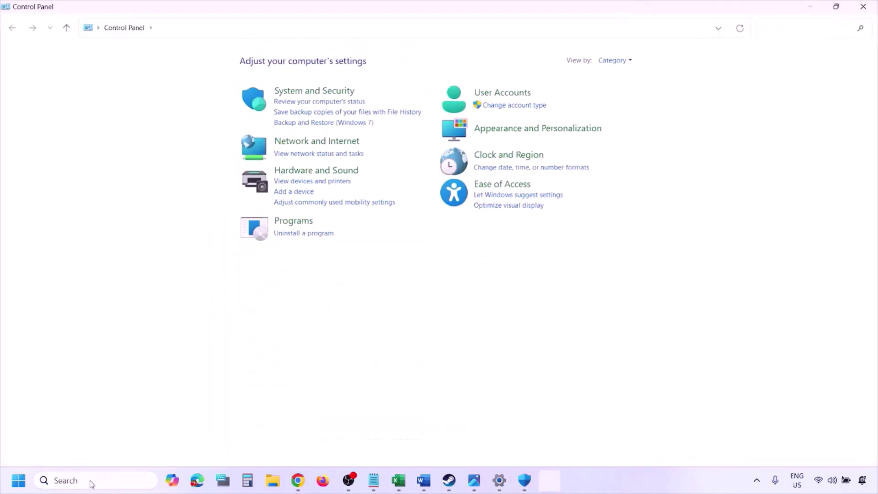
left_click(302, 93)
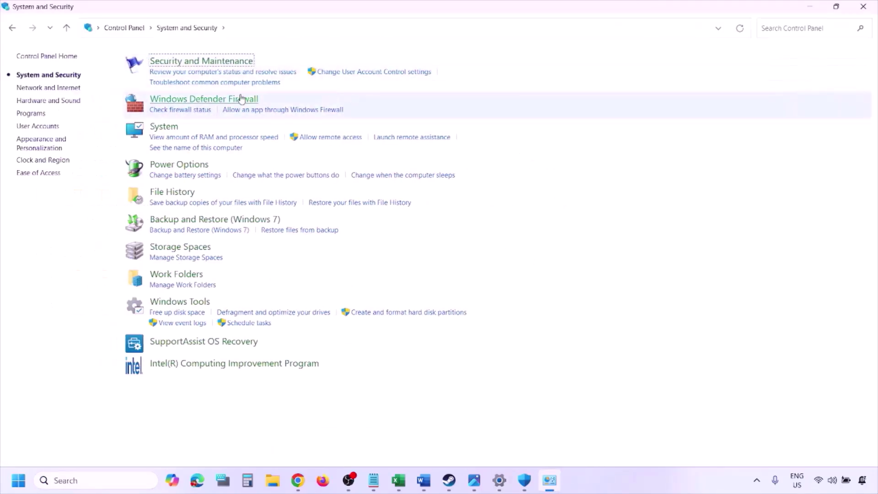
left_click(237, 99)
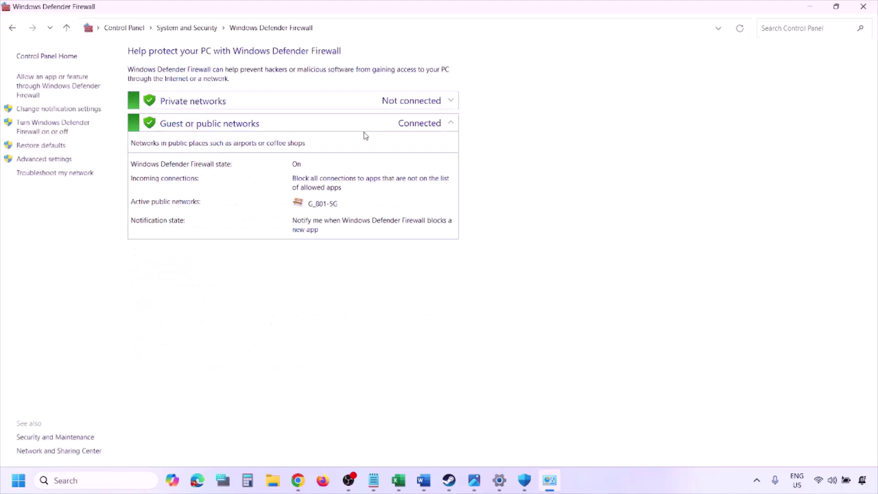
left_click(60, 85)
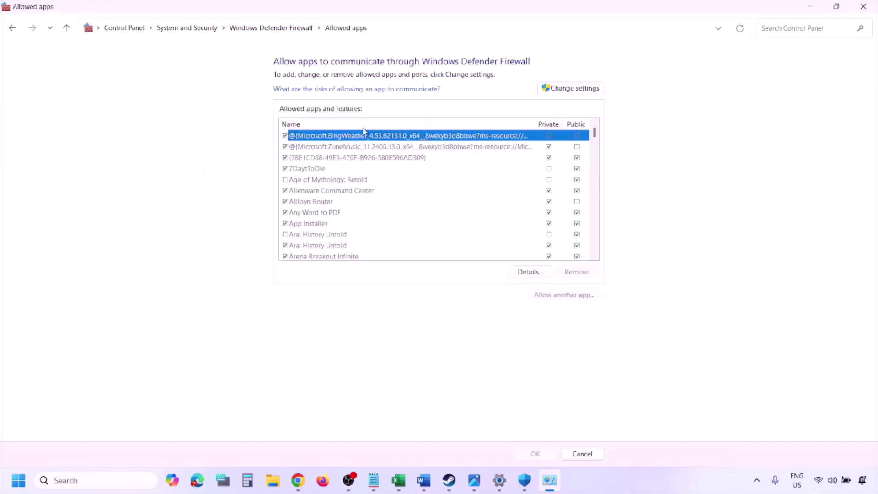
Try to allow another app through Windows Defender Firewall, browsing This PC for its executable
left_click(589, 87)
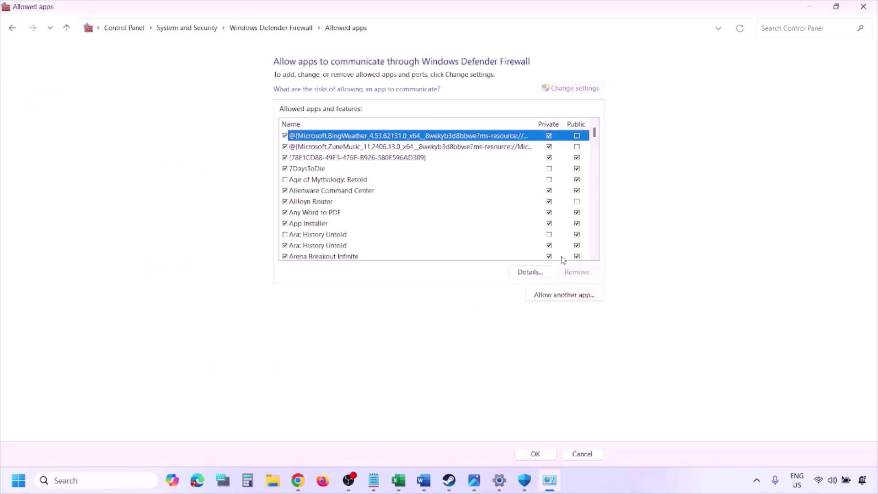
left_click(565, 297)
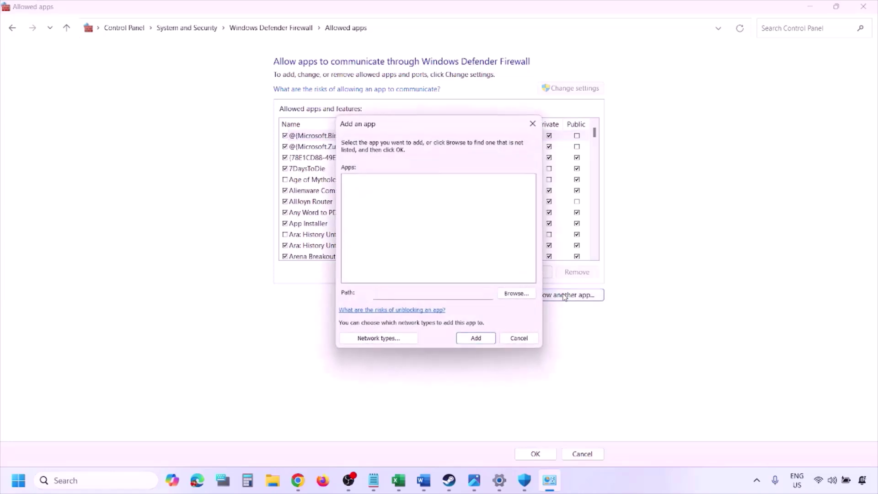
left_click(518, 294)
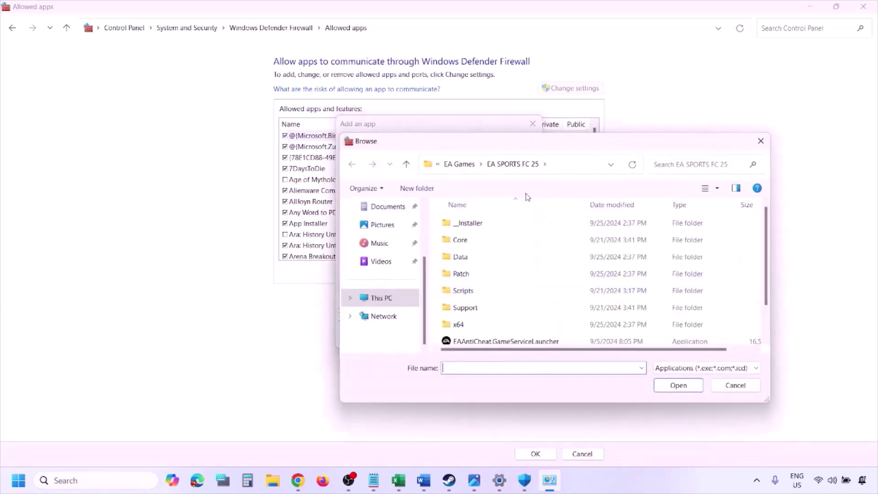
left_click(381, 298)
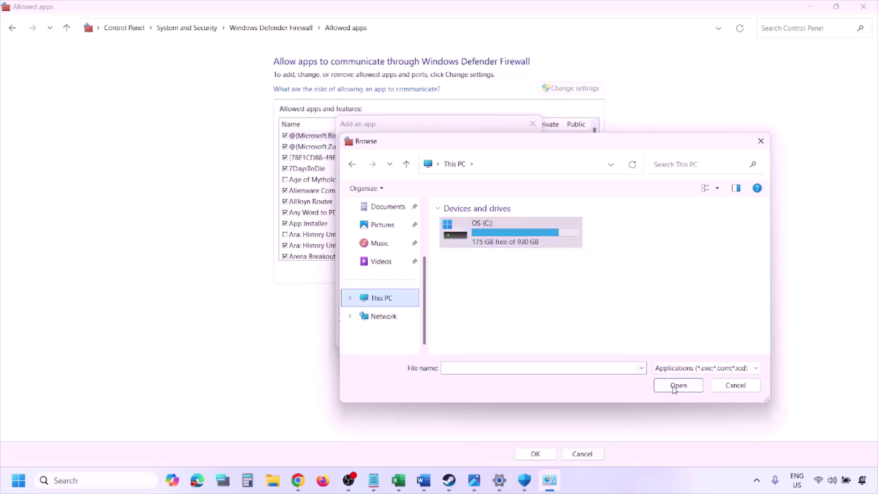
left_click(724, 389)
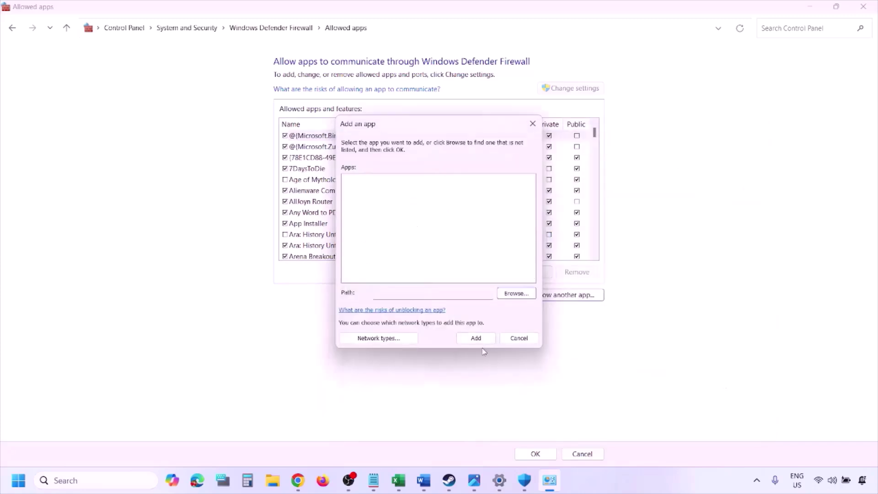
left_click(514, 340)
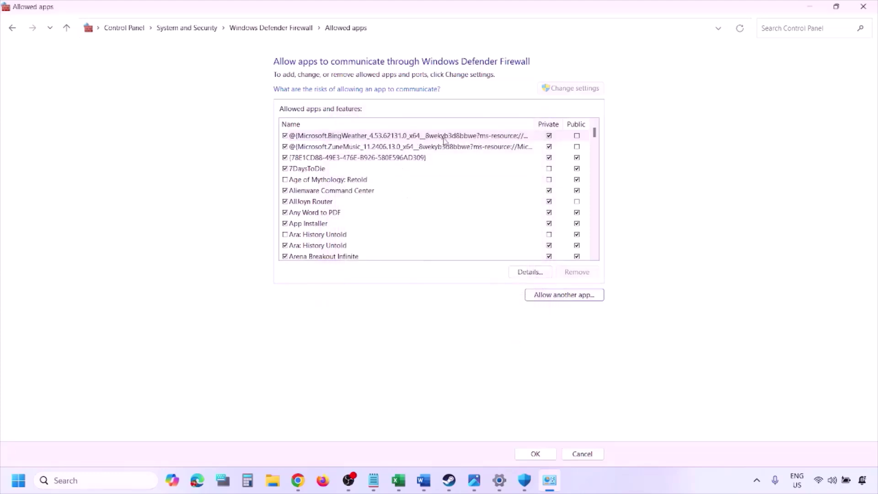
Close the firewall's allowed apps window and review Step 5 in the Word document, highlighting the NVIDIA and AMD driver links
left_click(863, 6)
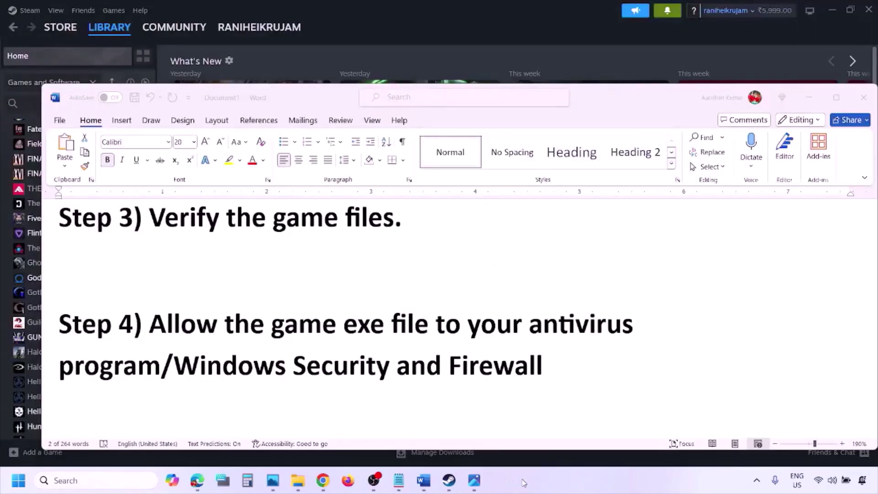
scroll(313, 314, "down", 3)
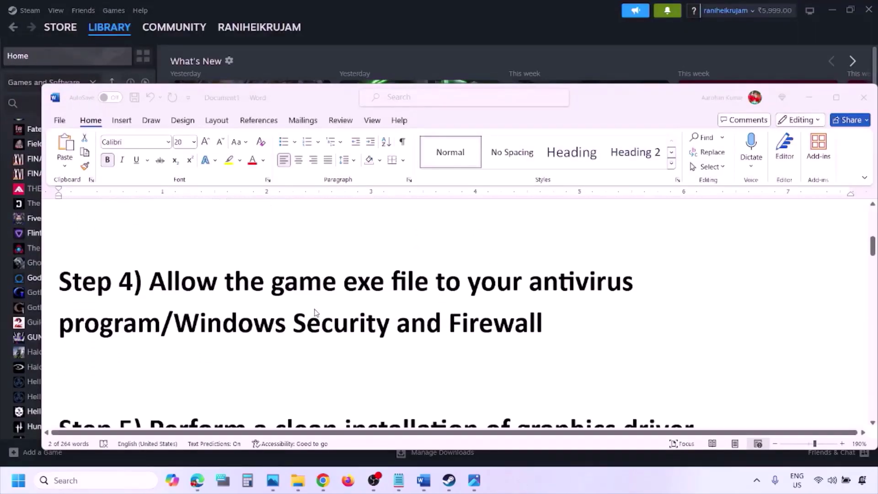
scroll(294, 320, "down", 3)
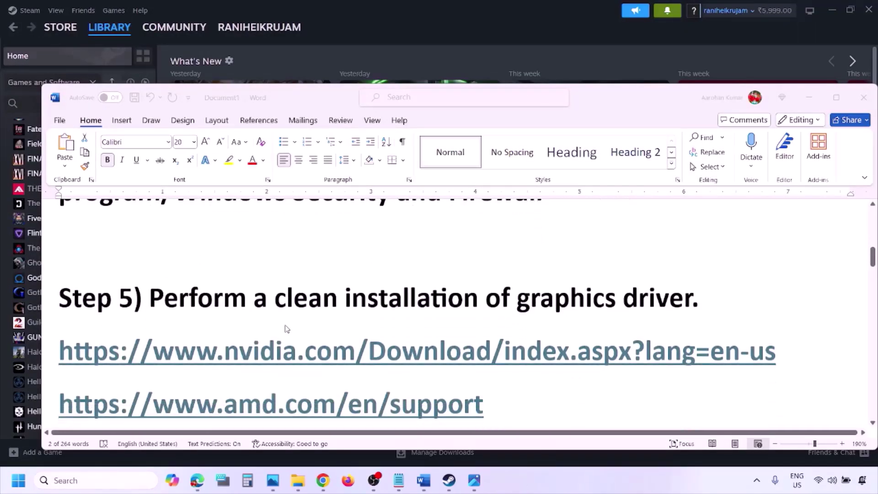
left_click(284, 328)
double_click(216, 298)
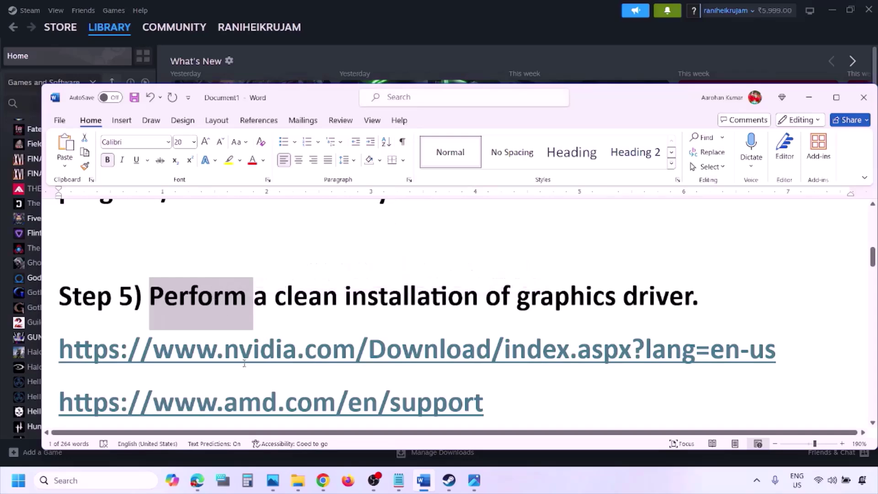
left_click_drag(196, 351, 316, 352)
scroll(315, 359, "down", 1)
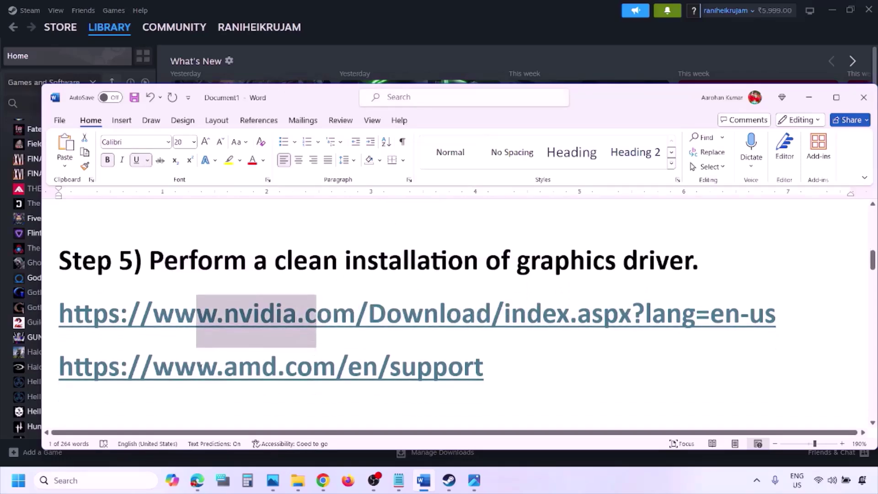
left_click_drag(195, 369, 462, 370)
On NVIDIA's Drivers page in Chrome, find drivers for the GeForce RTX 3050 Laptop GPU on Windows 11 in English (US)
left_click(577, 473)
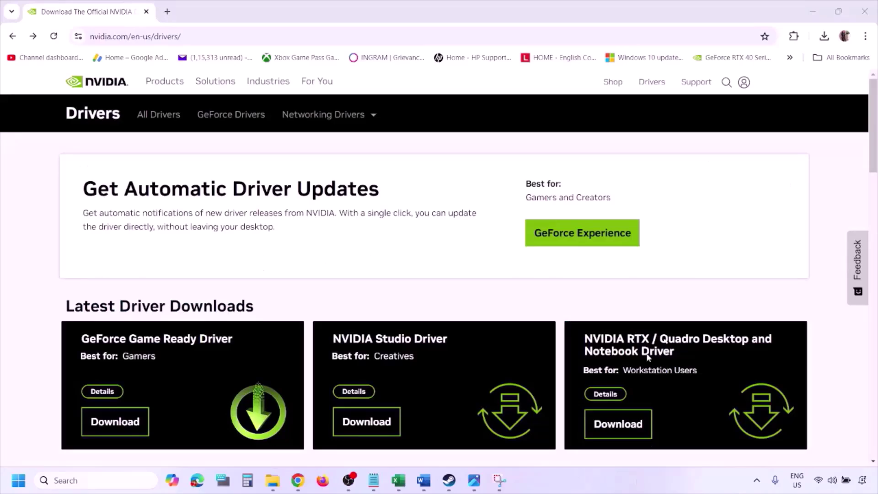
scroll(204, 280, "down", 8)
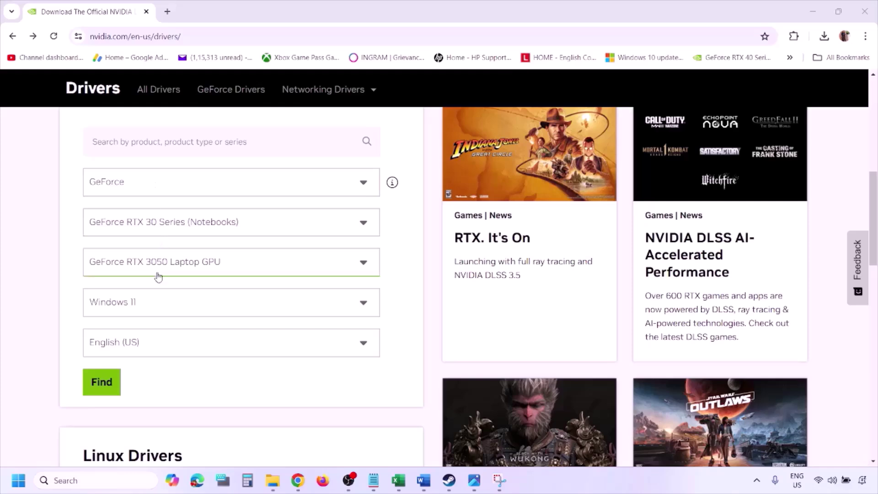
left_click(145, 305)
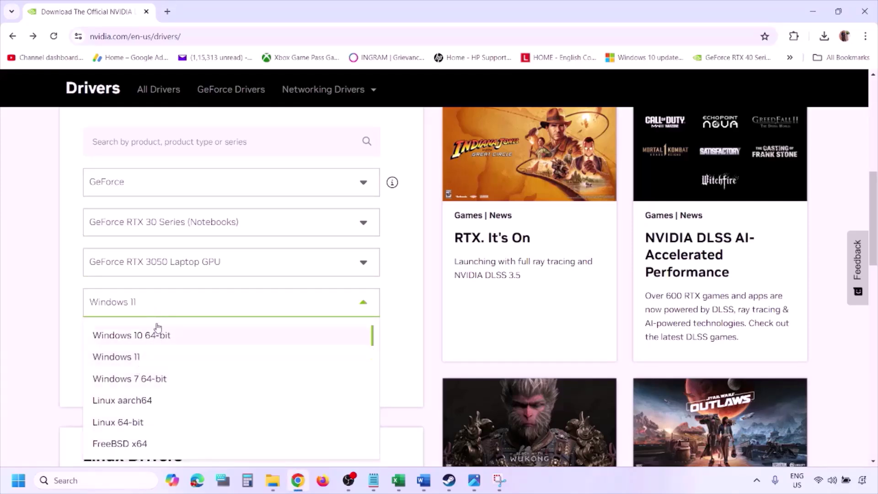
left_click(130, 358)
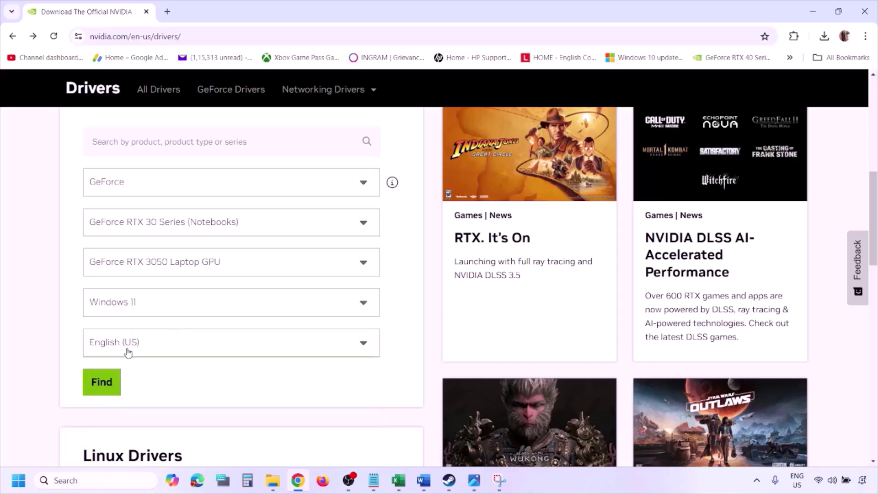
left_click(105, 386)
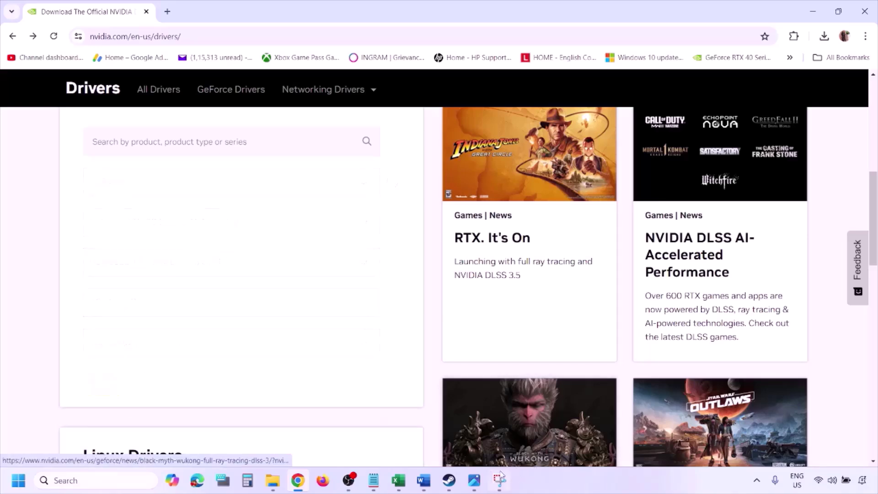
Switch to Photos and examine the screenshots 1.png to 5.png covering the Game Ready Driver download and custom clean installation options
left_click(474, 481)
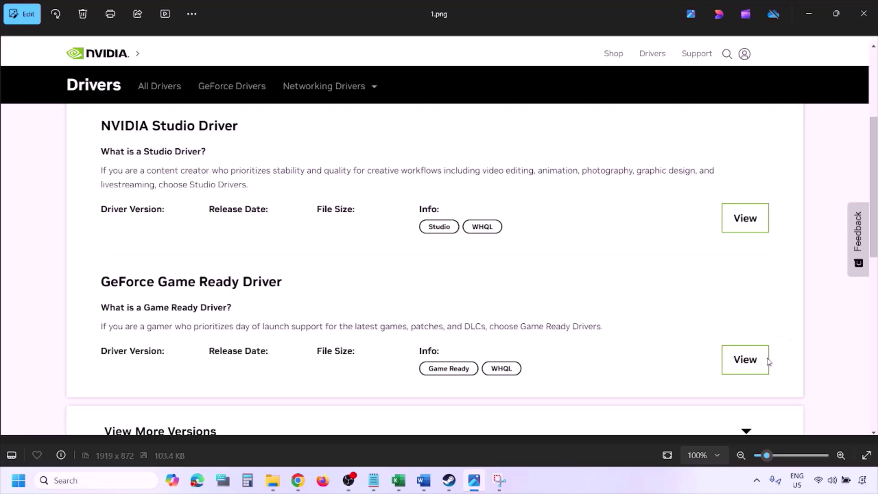
key("Right")
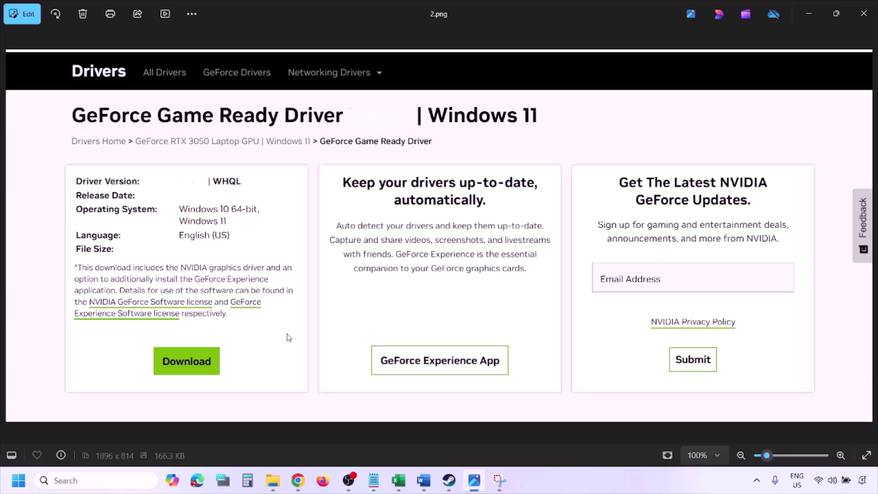
key("Right")
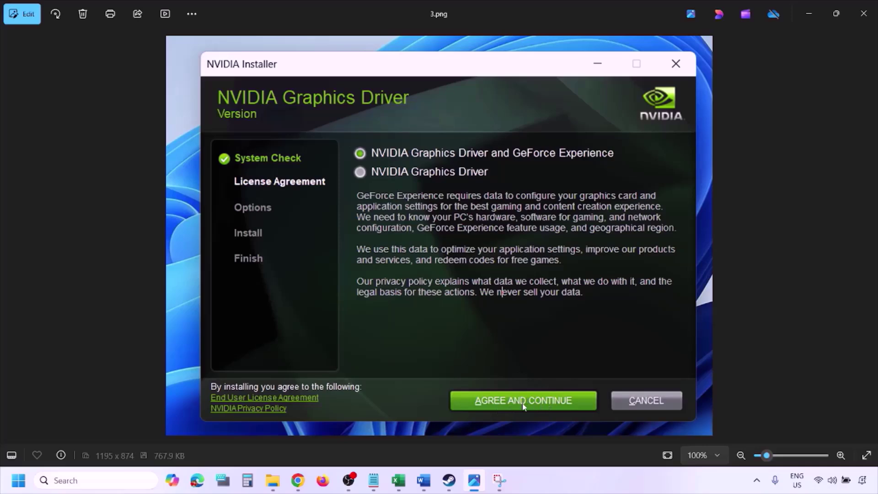
key("Right")
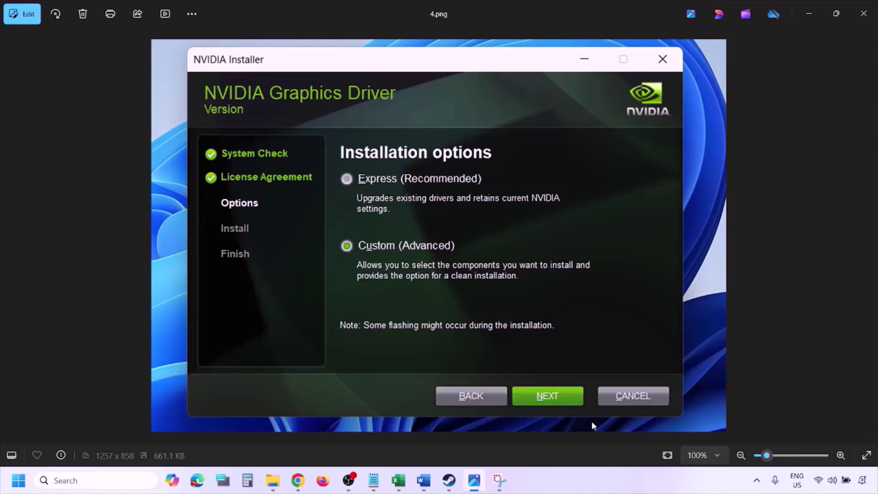
key("Right")
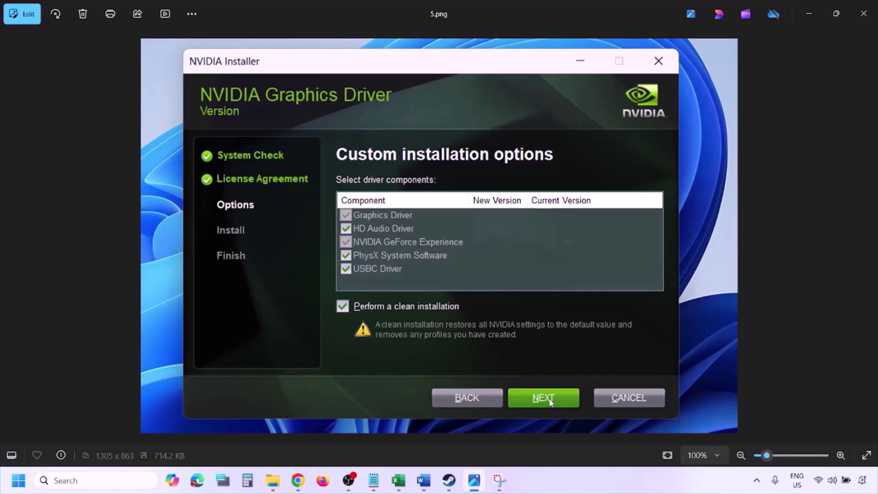
Show the Restart choice among the Windows power options, then dismiss it and return to the Word document
left_click(18, 480)
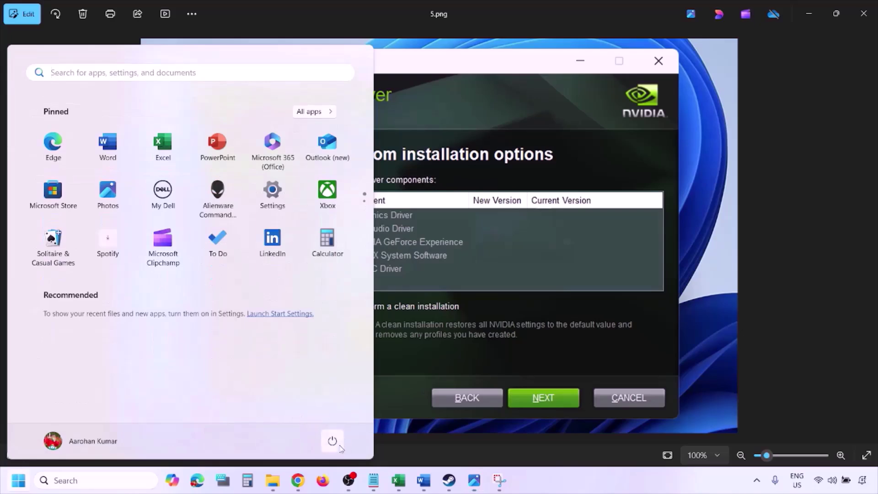
left_click(332, 440)
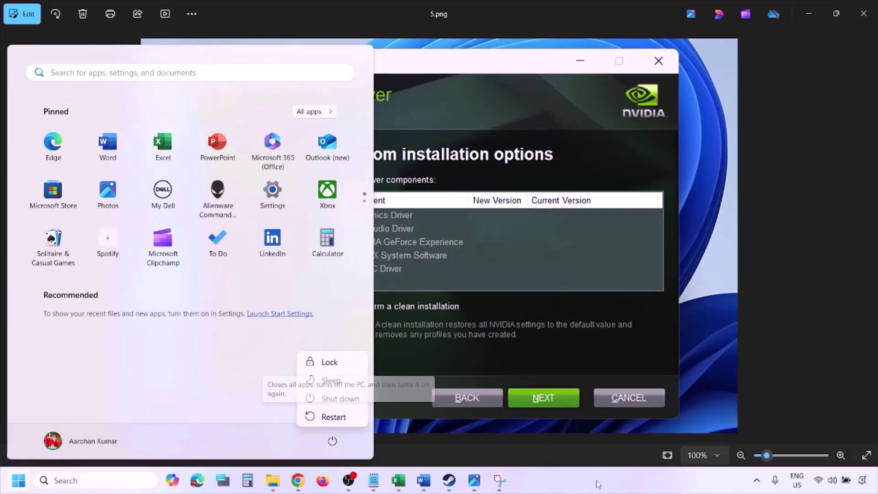
key("Escape")
key("Escape")
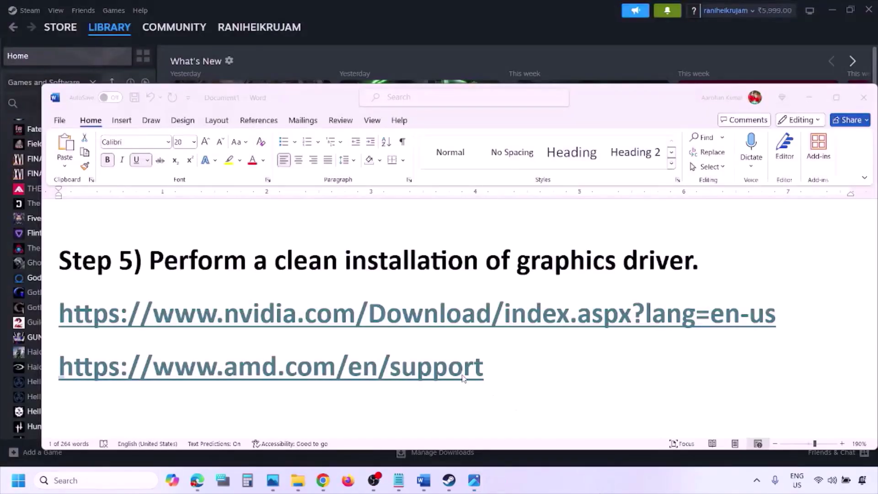
Highlight the AMD support link in Step 5 and bring up the Windows power options again without restarting
left_click_drag(499, 369, 177, 361)
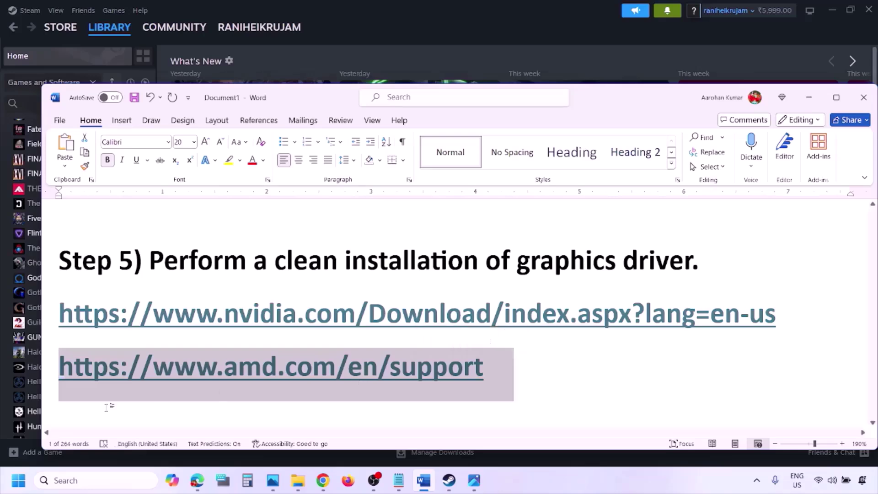
key("super")
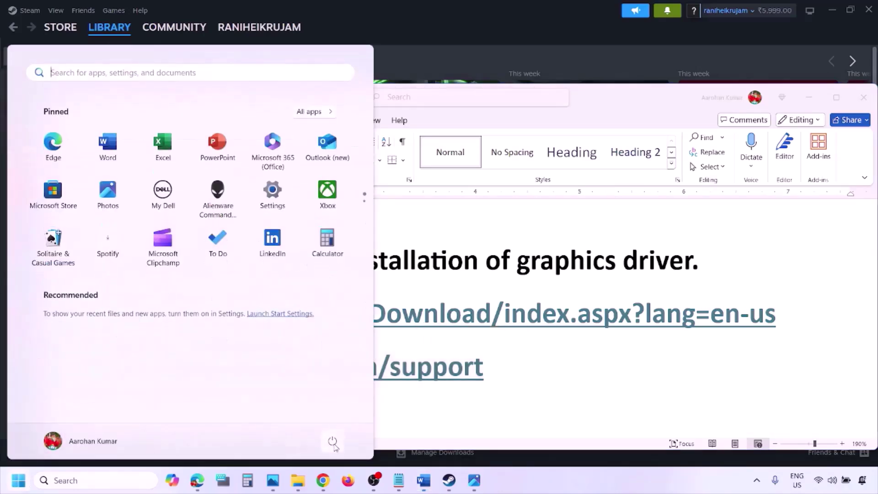
left_click(332, 441)
left_click(555, 484)
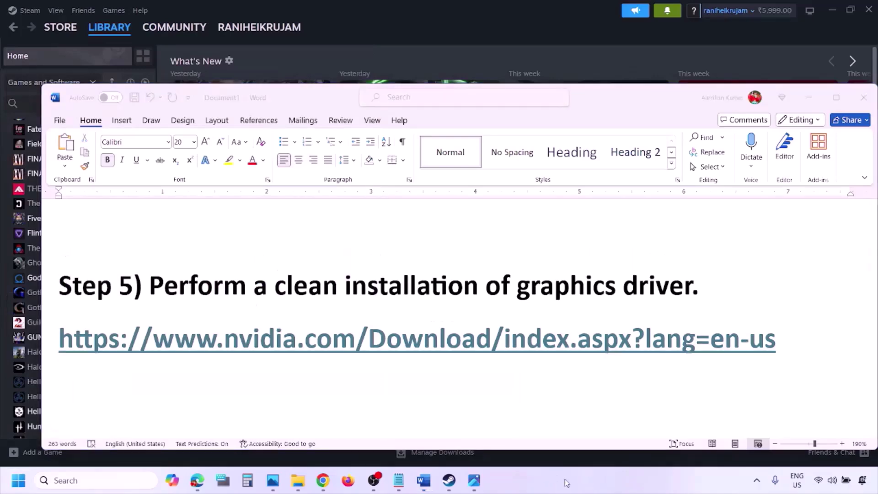
Move on from Step 5 and open Windows Graphics settings by searching for "graphics"
scroll(412, 314, "down", 4)
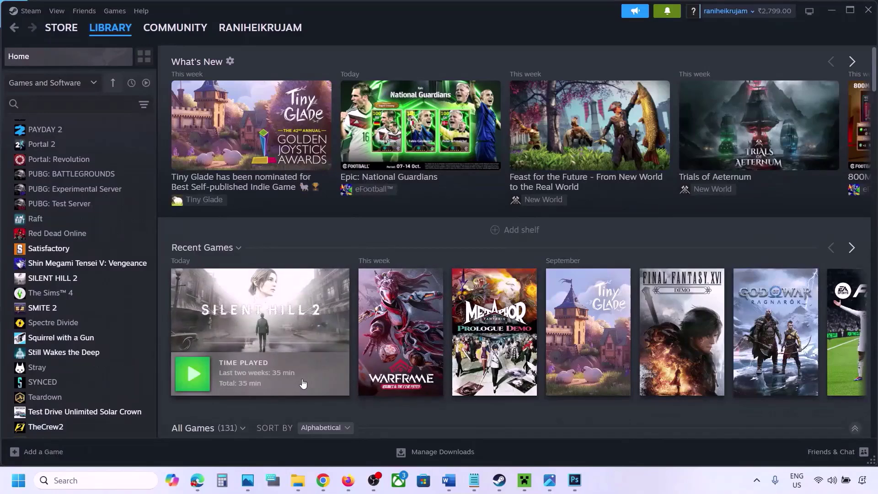
left_click(70, 480)
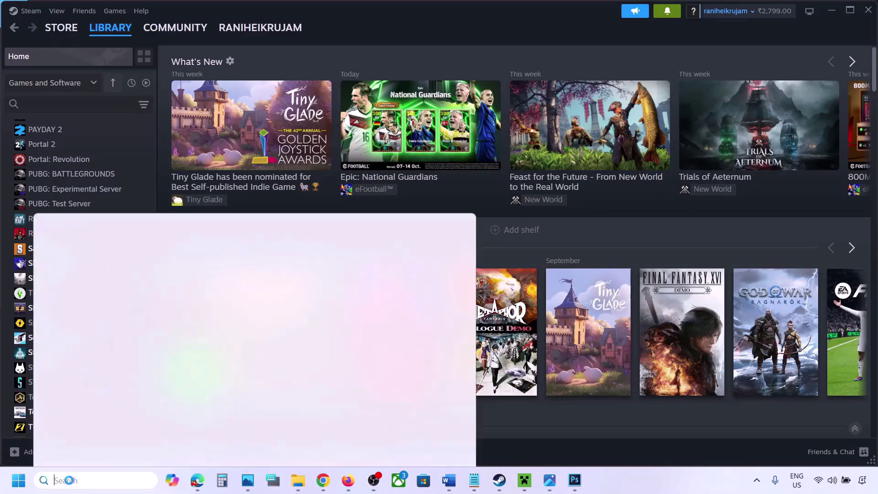
type("graphics")
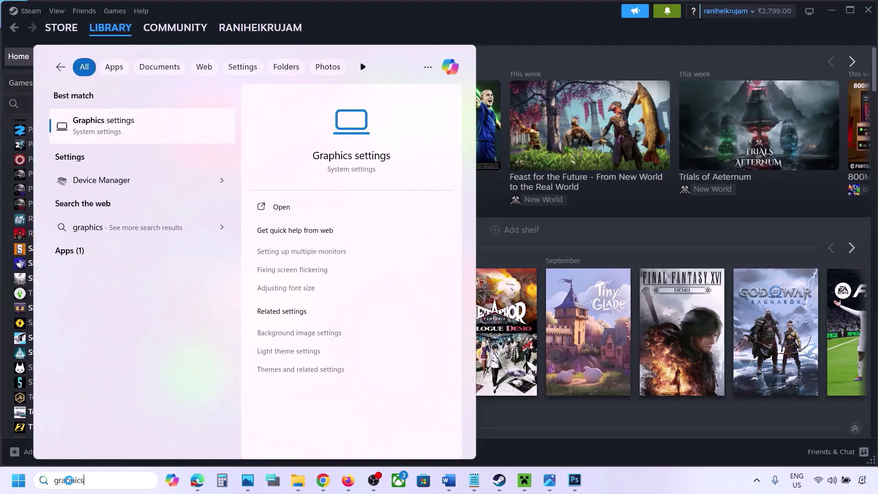
left_click(108, 131)
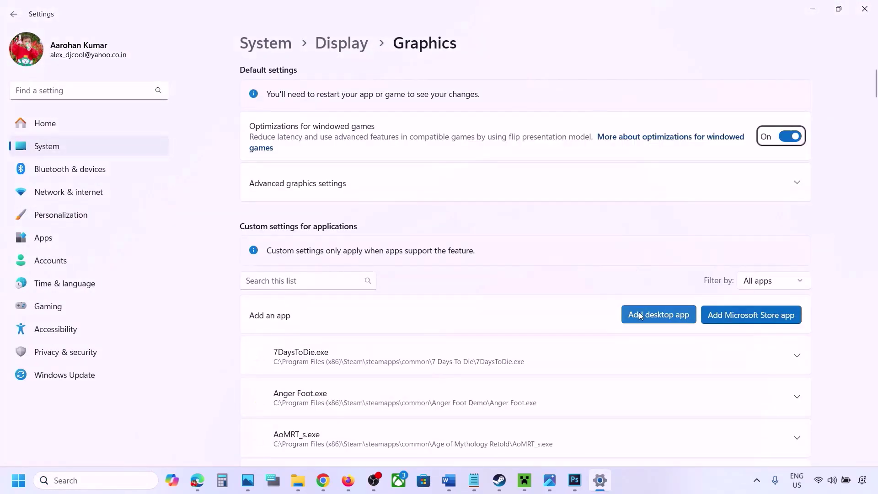
Try to add a desktop app to the custom graphics settings, browsing to the Program Files (x86)\Steam\steamapps\common folder
left_click(663, 315)
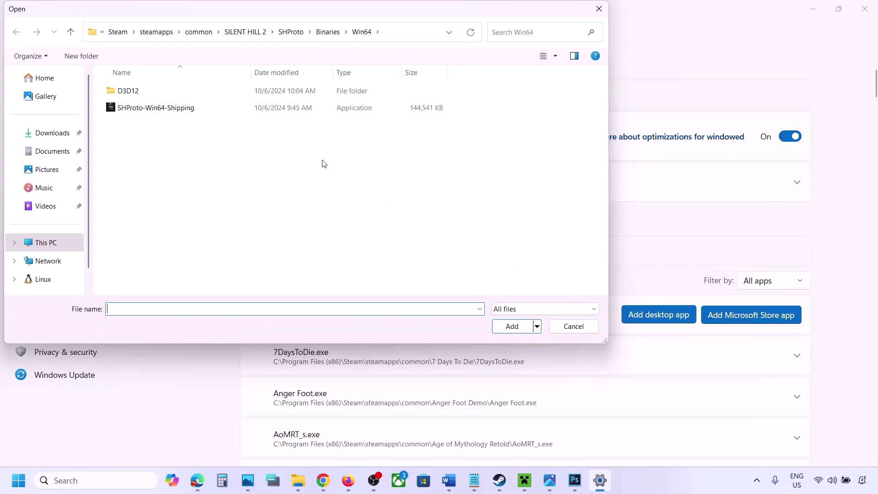
left_click(206, 32)
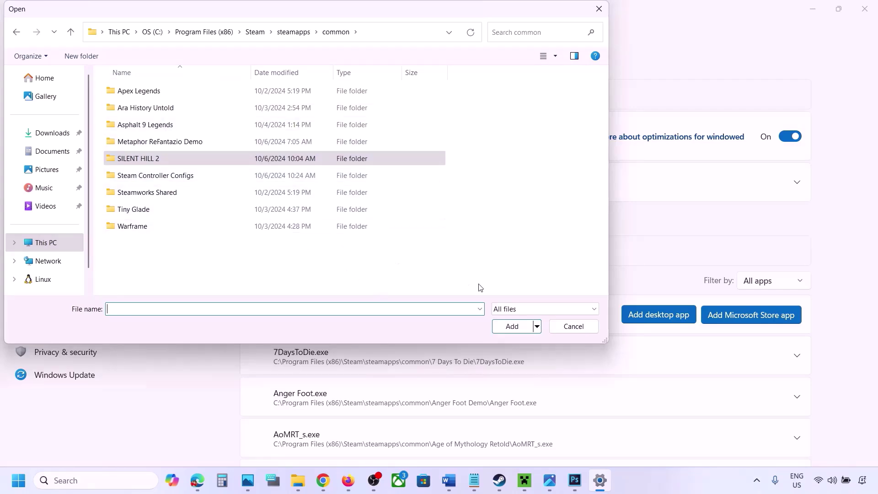
left_click(565, 329)
Set the GPU preference of ChainedTogether-Win64-Shipping.exe to High Performance (NVIDIA GeForce RTX 3050 Laptop GPU)
scroll(551, 357, "down", 5)
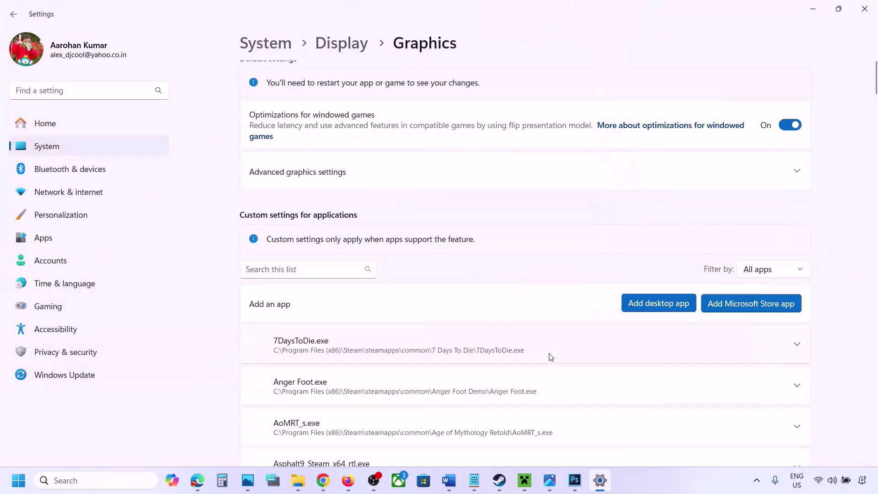
scroll(551, 357, "down", 4)
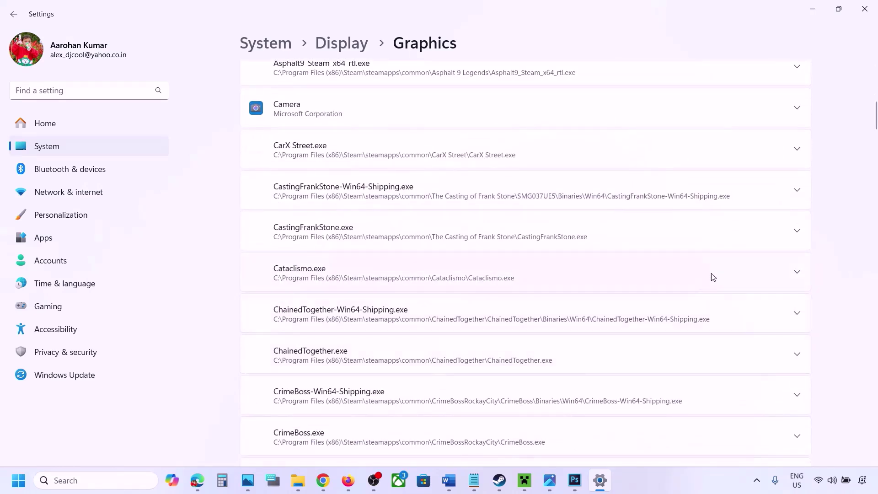
left_click(796, 316)
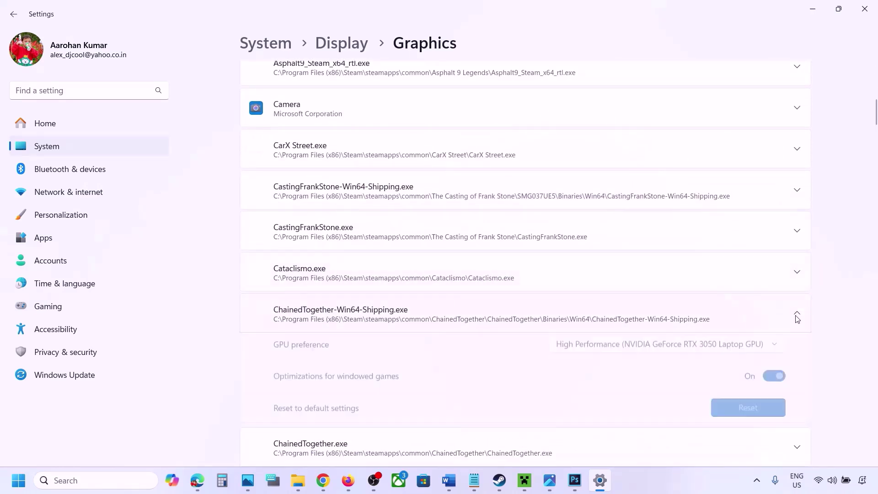
left_click(741, 348)
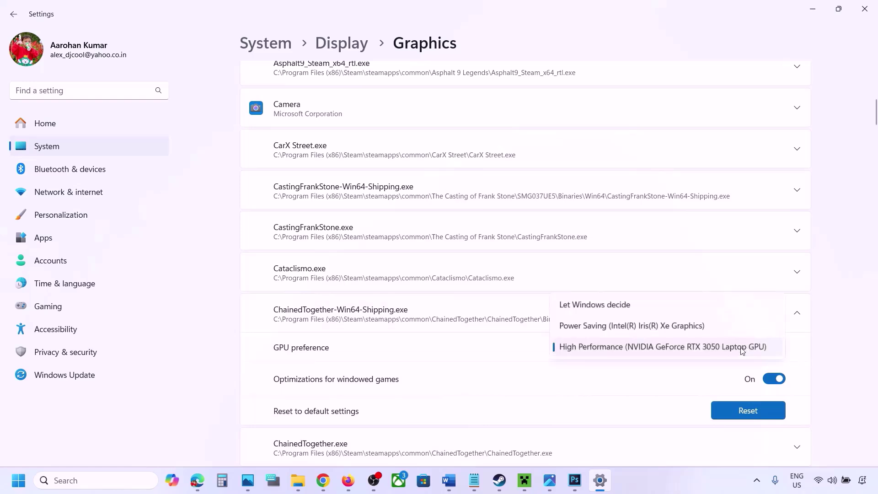
left_click(695, 347)
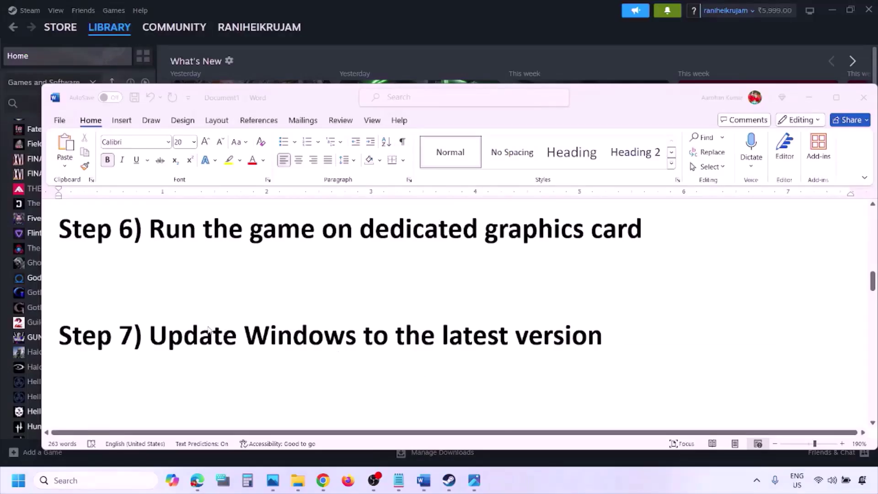
Highlight the Step 7 heading in the Word document, then open Windows Update in Settings and check for updates
left_click(195, 326)
left_click_drag(156, 335, 593, 346)
key("super+i")
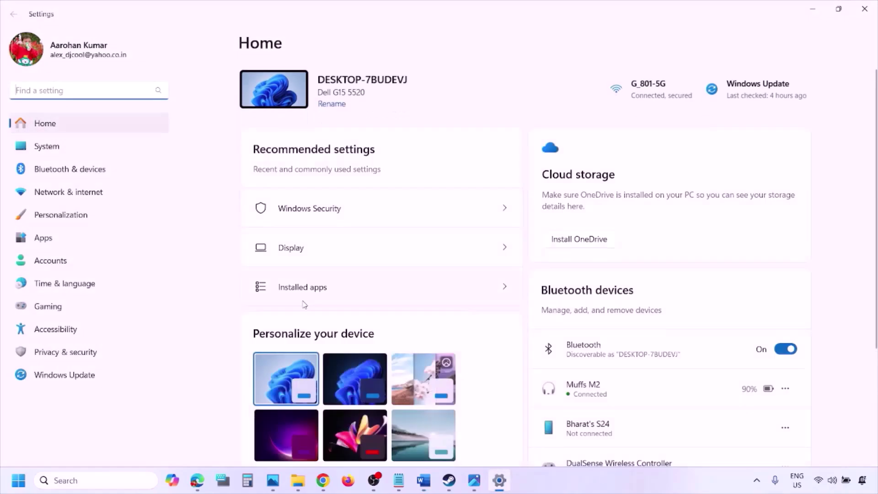
left_click(74, 377)
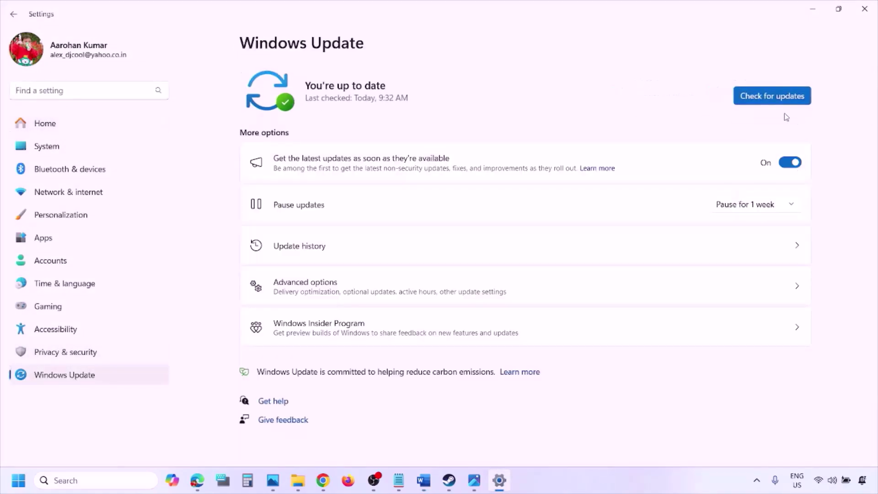
left_click(777, 97)
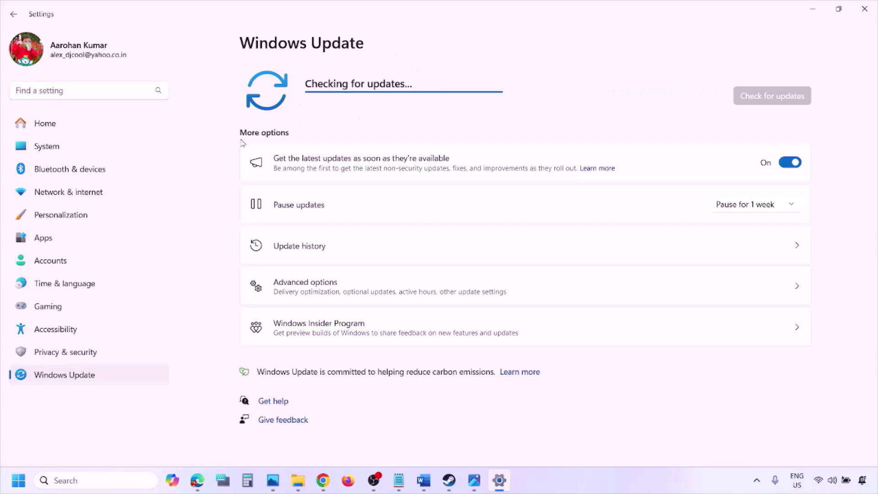
Open the Start power options to show the Restart choice
left_click(18, 480)
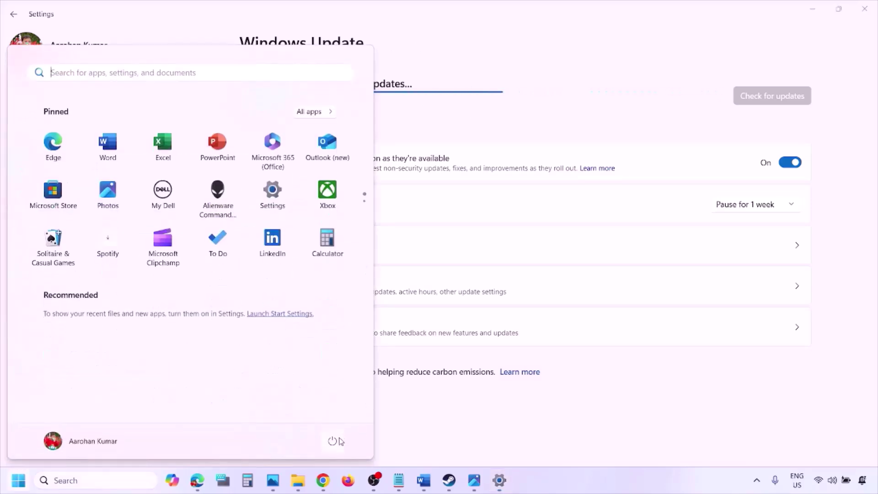
left_click(339, 440)
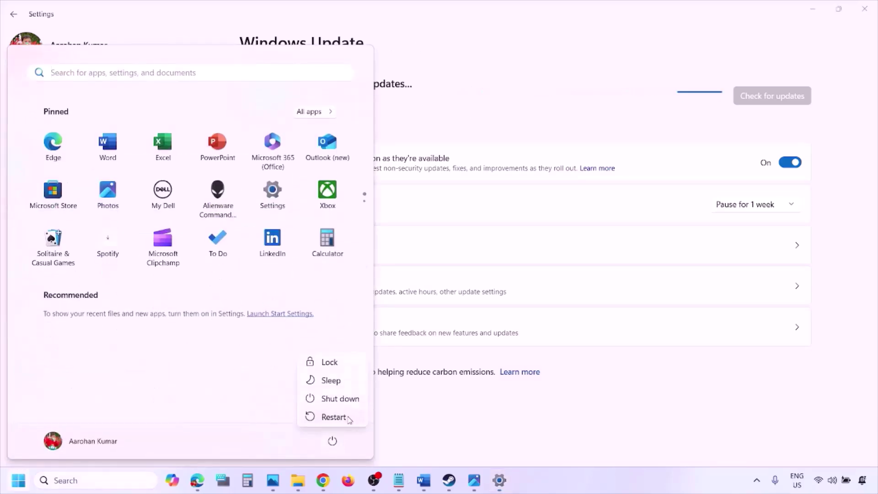
Switch to the Word document and copy the Visual C++ download link in Step 8
left_click(424, 484)
scroll(384, 355, "down", 3)
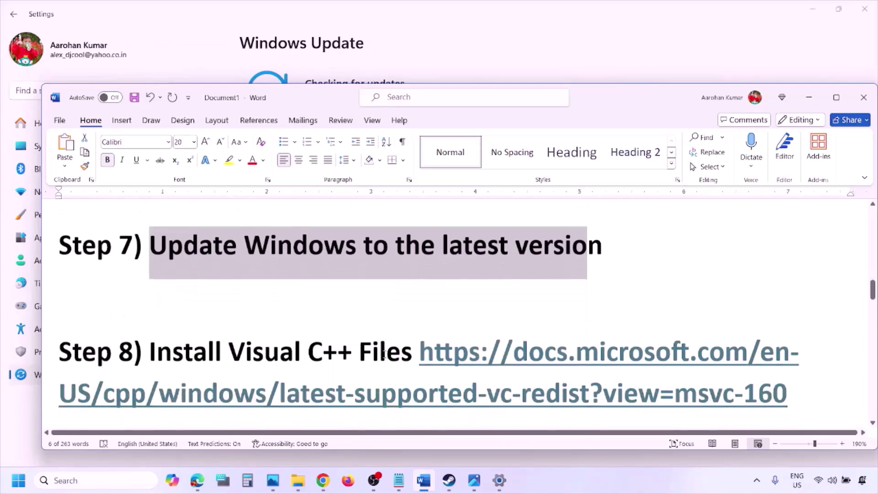
scroll(384, 355, "down", 1)
left_click_drag(801, 381, 479, 338)
key("ctrl+c")
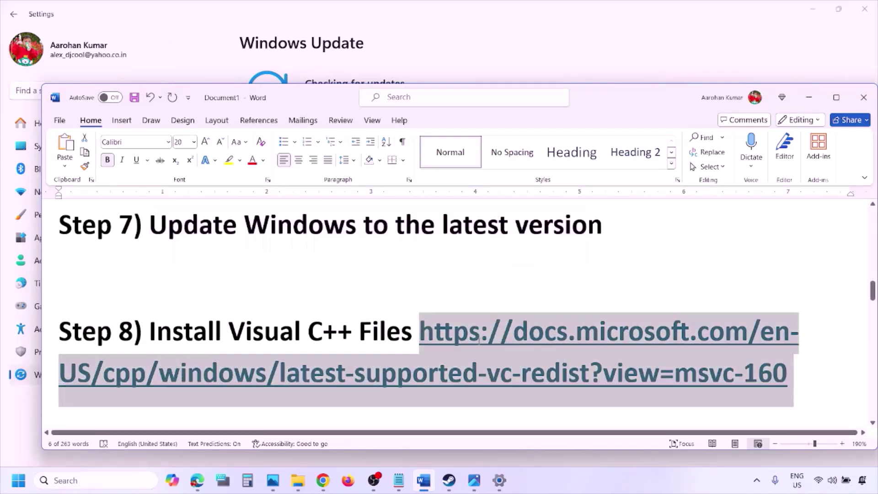
Load the copied Visual C++ link in a new Chrome window
right_click(328, 484)
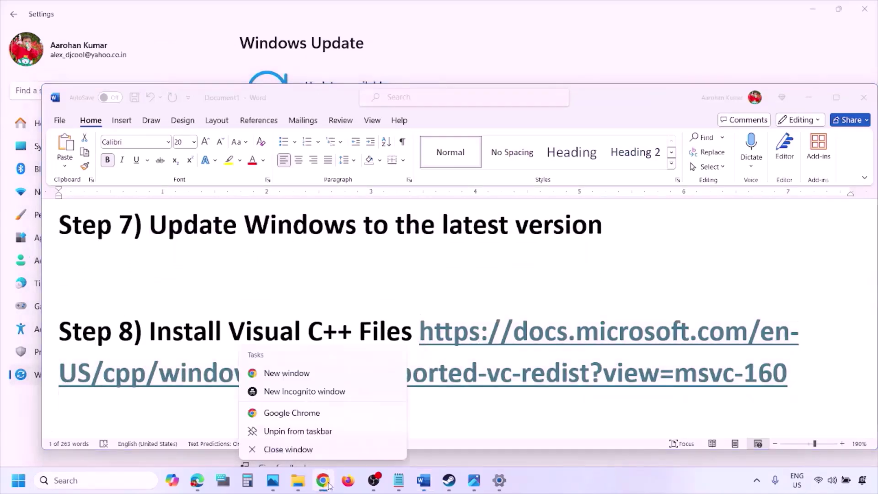
left_click(286, 379)
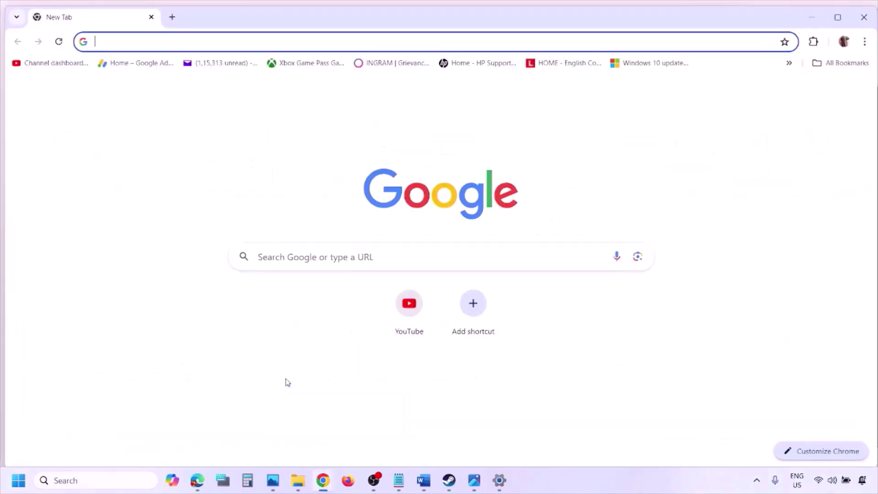
key("ctrl+v")
key("Return")
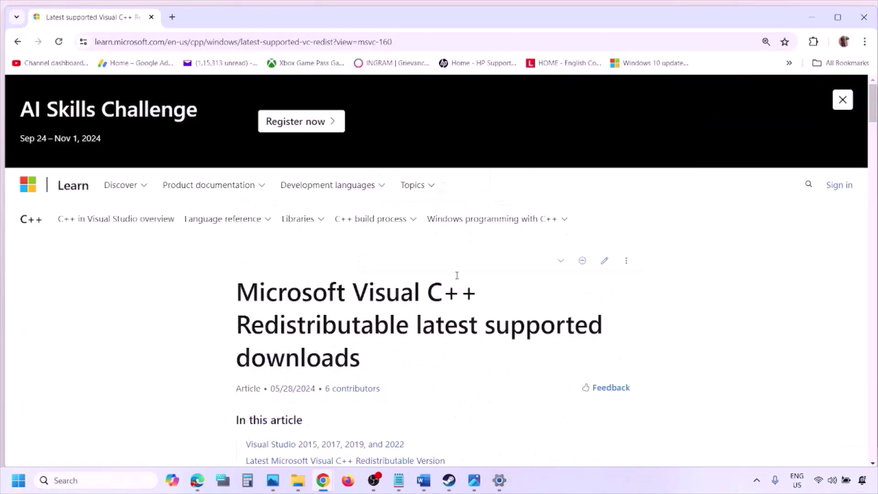
Find the Visual Studio 2015, 2017, 2019, and 2022 section and highlight its X86 and X64 entries in the download table
scroll(382, 269, "down", 5)
scroll(381, 267, "down", 4)
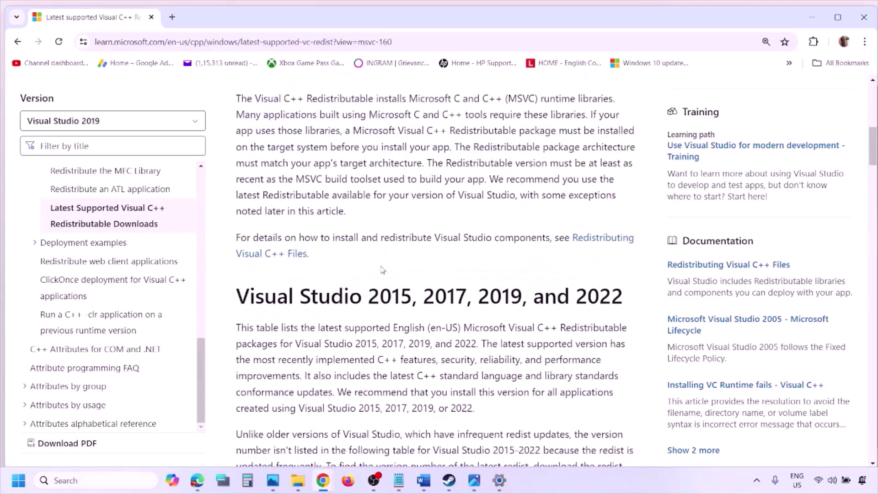
left_click_drag(282, 249, 589, 246)
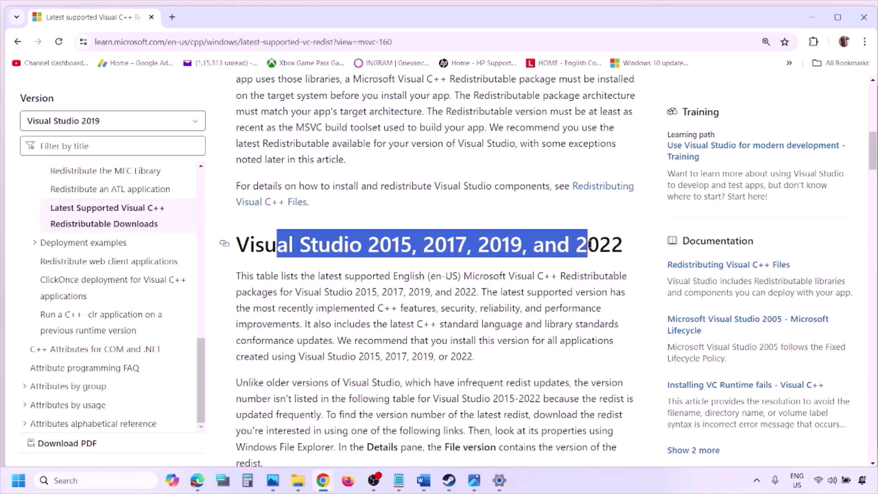
scroll(385, 327, "down", 9)
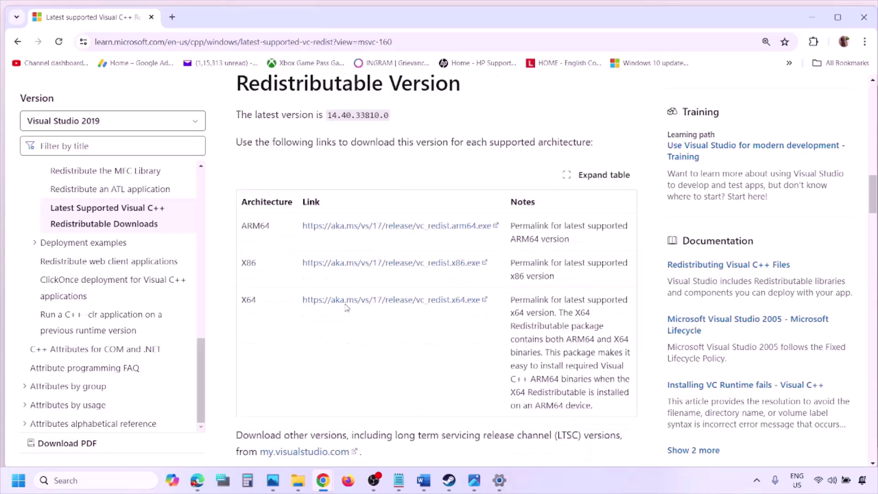
double_click(248, 264)
double_click(249, 300)
Download the X86 Visual C++ redistributable, run the installer and start its repair
left_click_drag(242, 265, 432, 271)
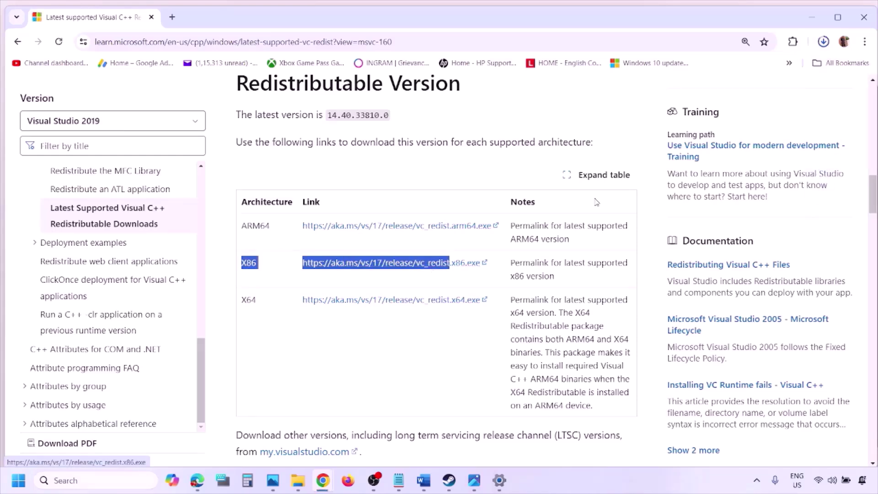
left_click(730, 69)
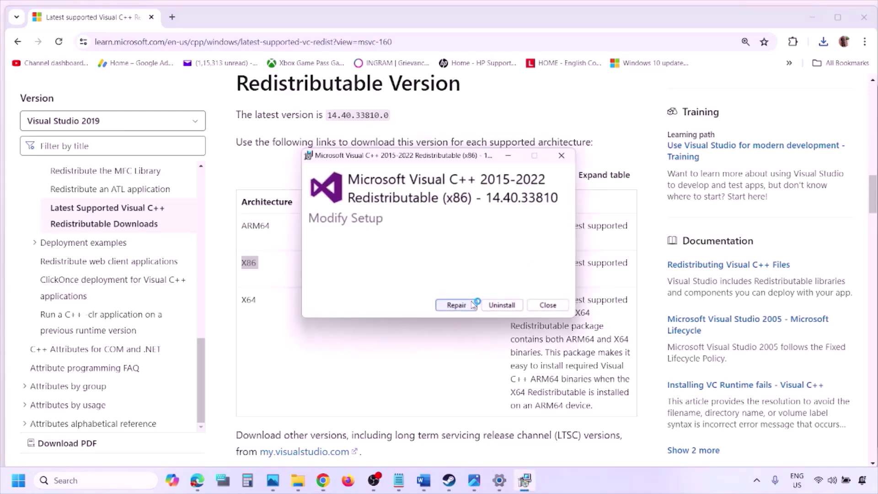
left_click(471, 305)
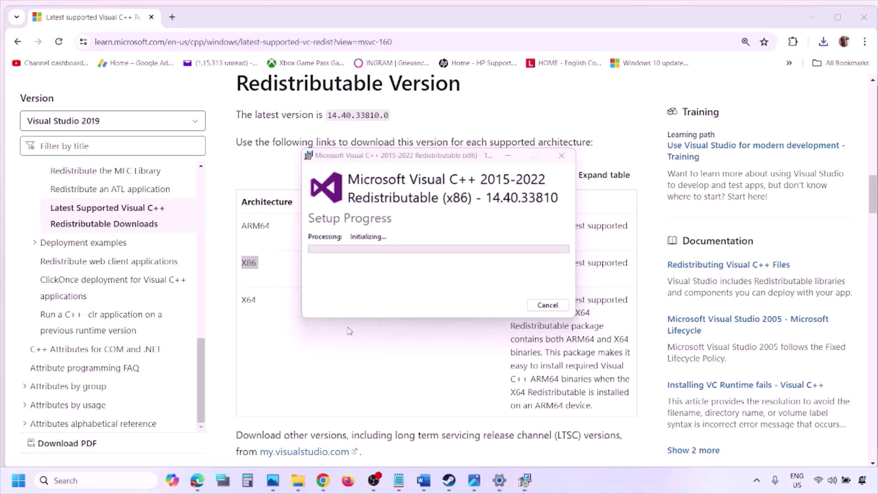
Download the X64 Visual C++ redistributable, run the installer and start its repair
double_click(248, 303)
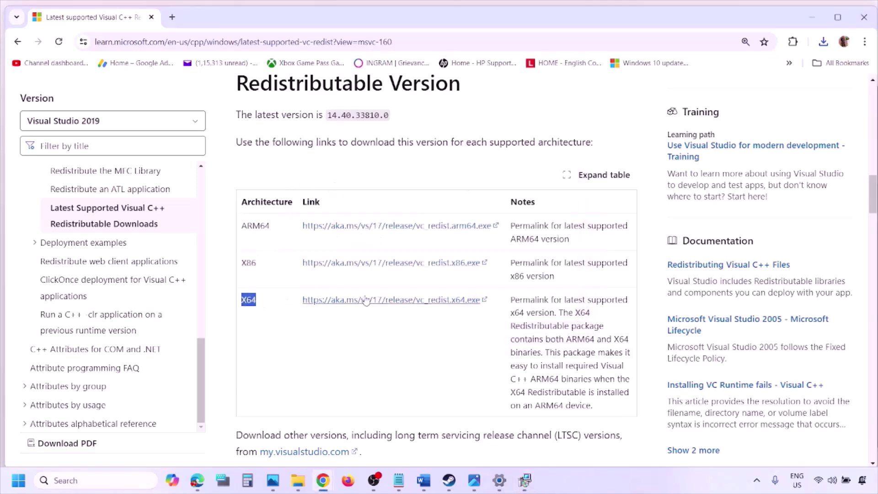
left_click(398, 301)
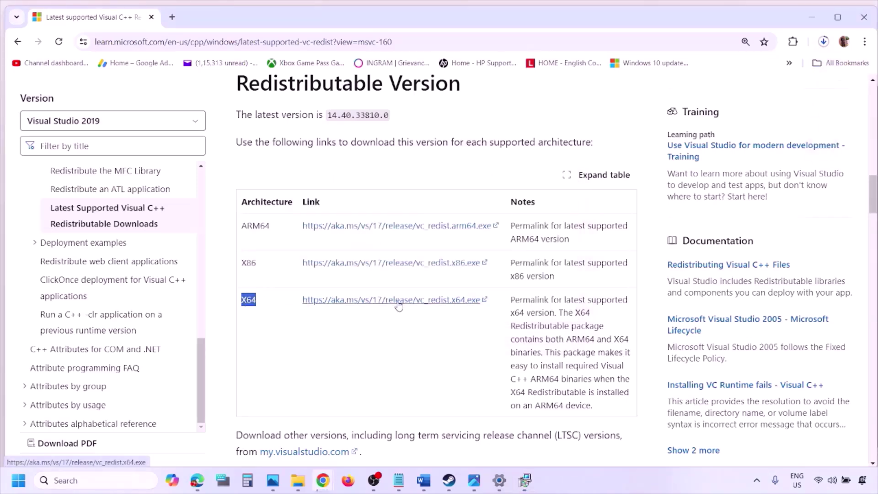
left_click(531, 482)
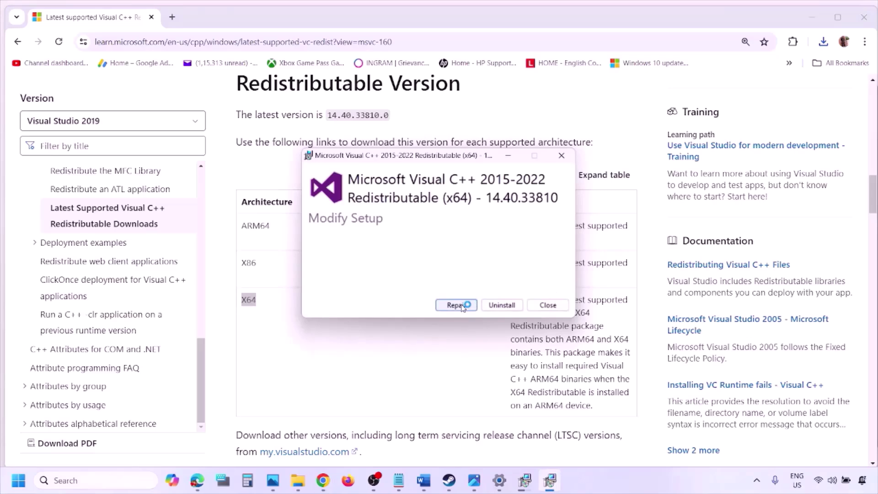
left_click(462, 306)
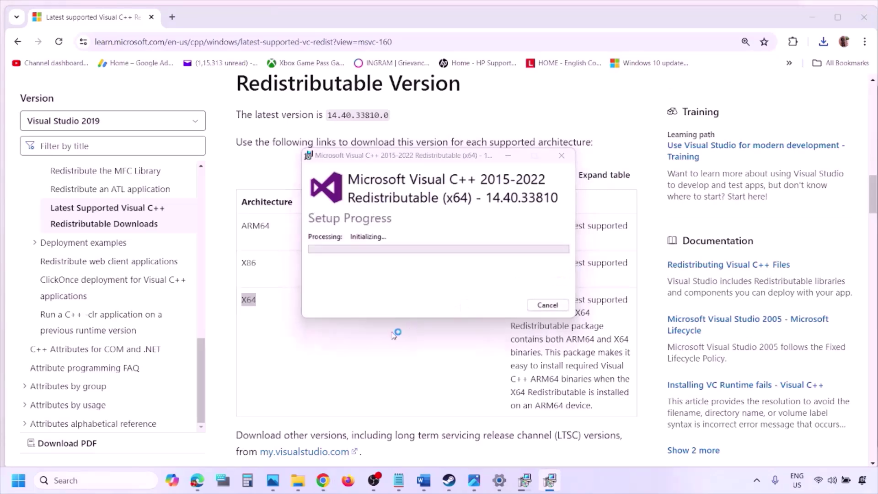
Place the x86 and x64 setup windows side by side, and return to the download page
left_click(530, 484)
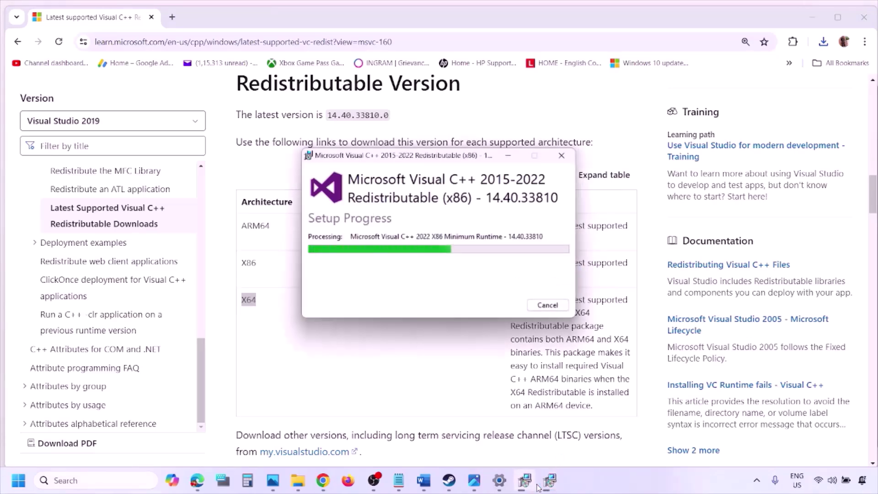
left_click_drag(482, 155, 279, 195)
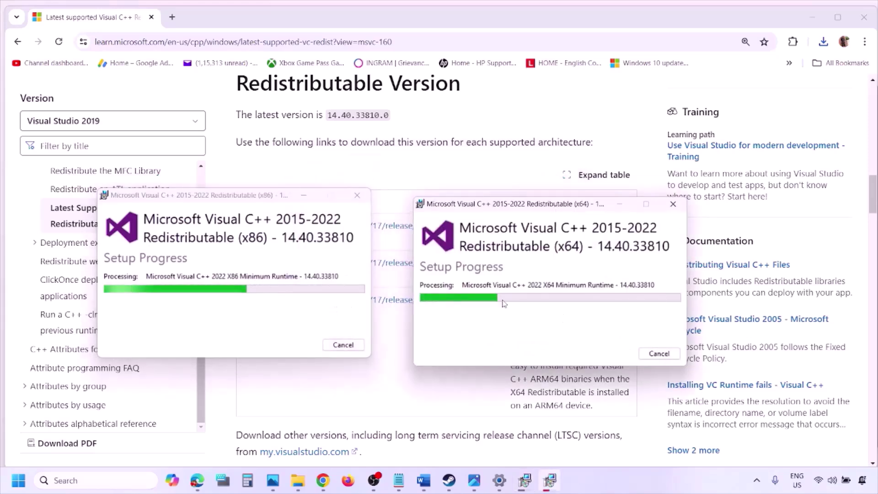
left_click(385, 396)
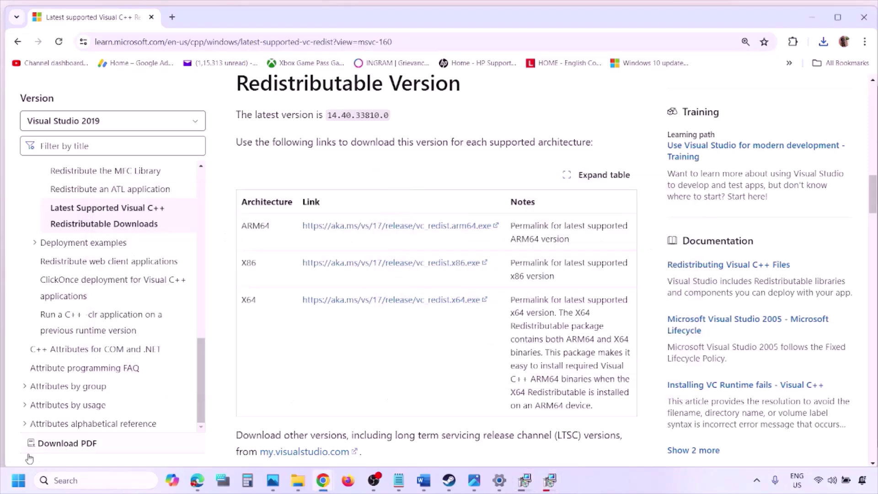
Show the Restart choice in the Start power options, and close Start without restarting
left_click(18, 481)
left_click(332, 441)
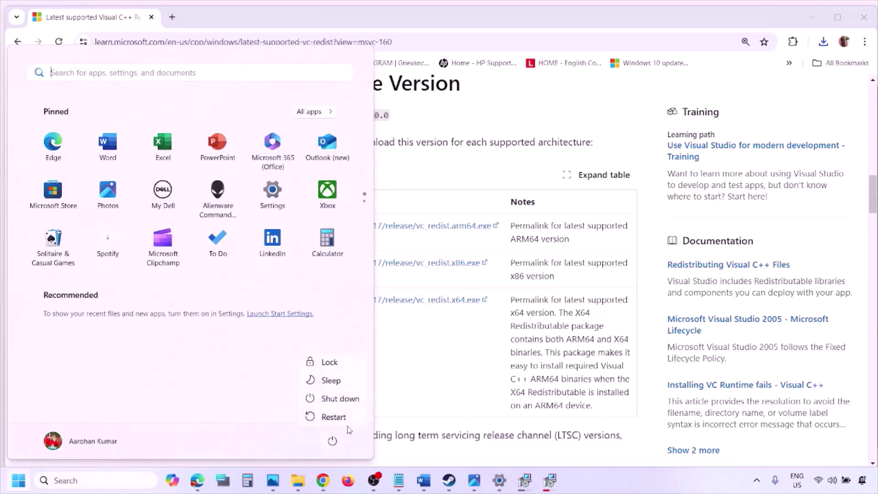
left_click(455, 390)
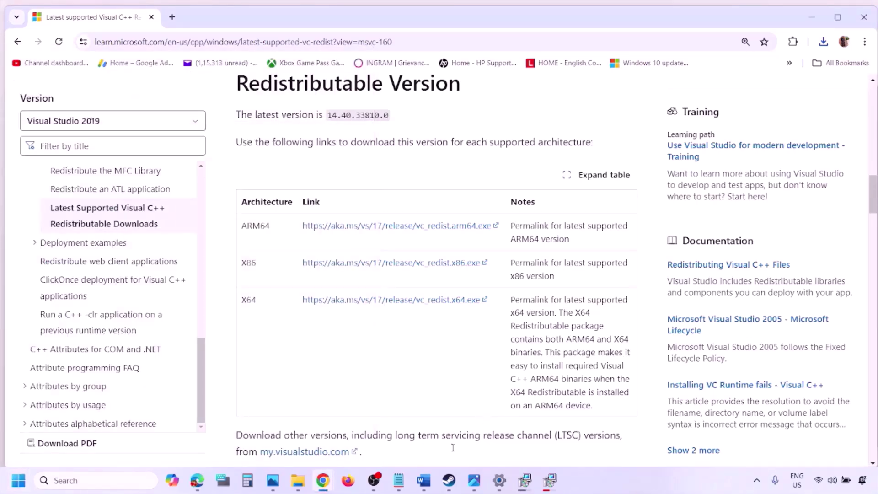
Maximize the Word document at Step 9 and highlight the advice on unplugging external devices and additional USB adapters
left_click(424, 480)
scroll(376, 310, "down", 5)
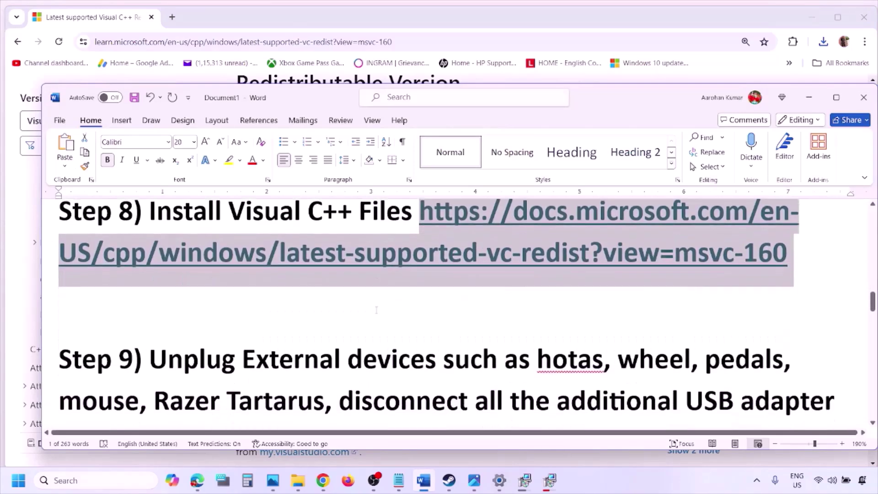
left_click(837, 98)
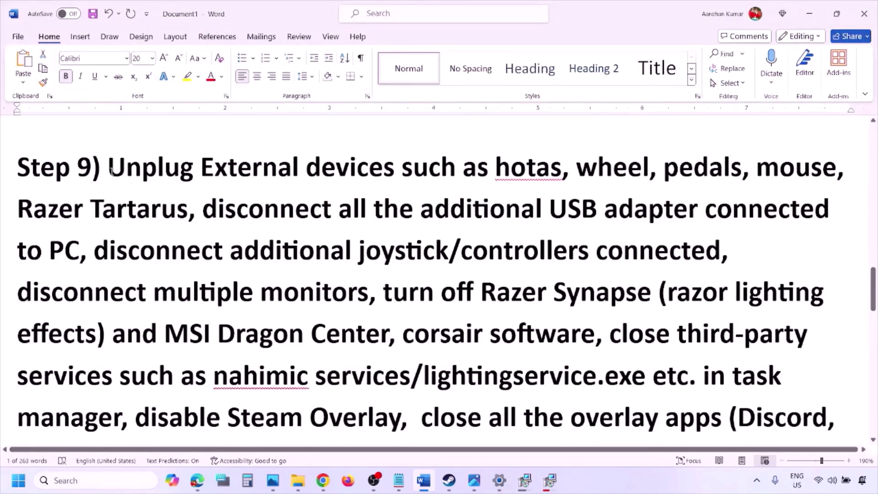
left_click_drag(110, 172, 652, 210)
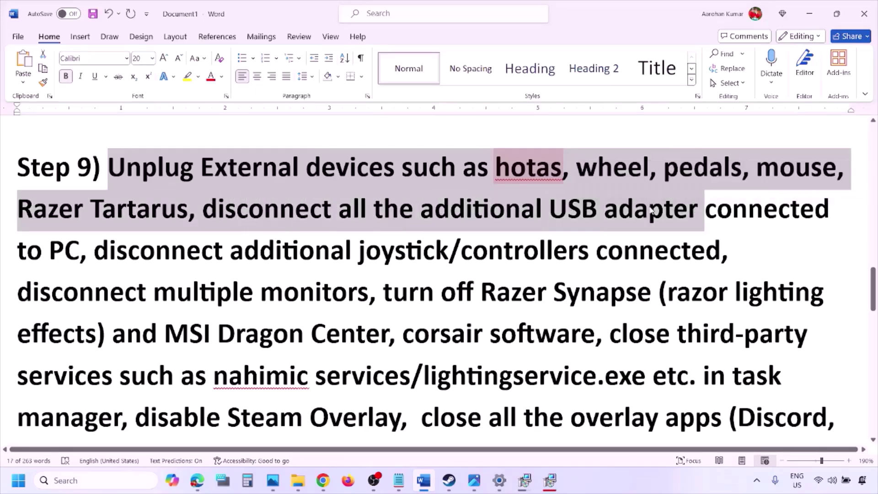
left_click(650, 208)
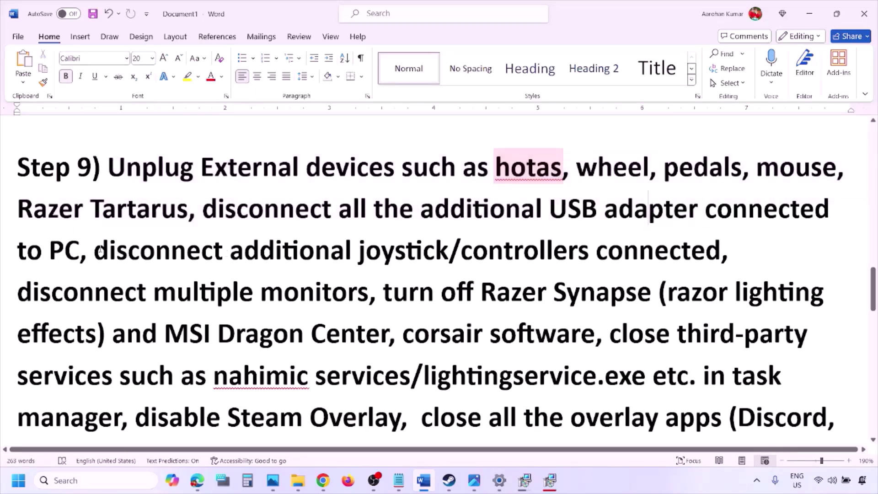
Highlight the Step 9 advice on disconnecting additional joysticks/controllers and multiple monitors
left_click_drag(96, 251, 722, 252)
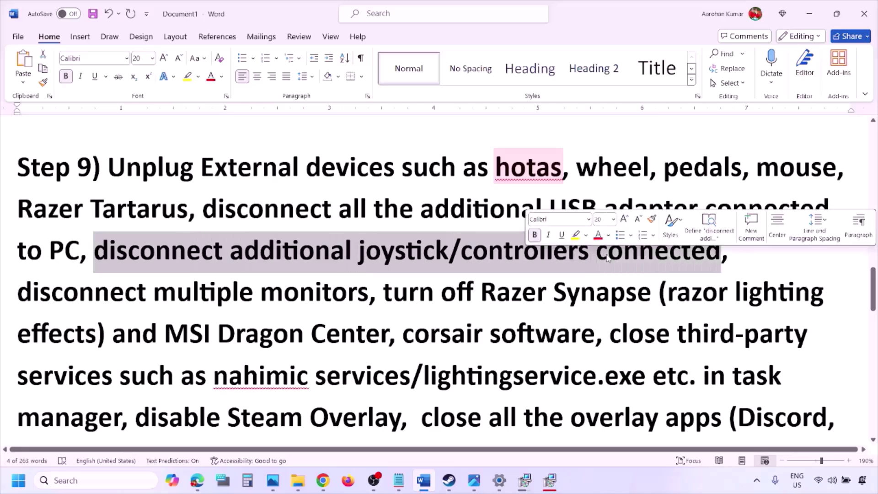
left_click(584, 274)
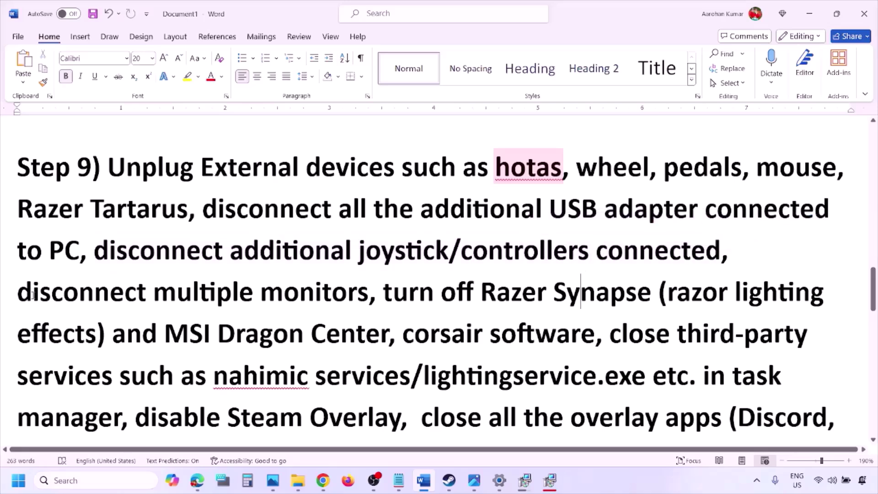
left_click_drag(120, 296, 306, 297)
scroll(386, 243, "down", 1)
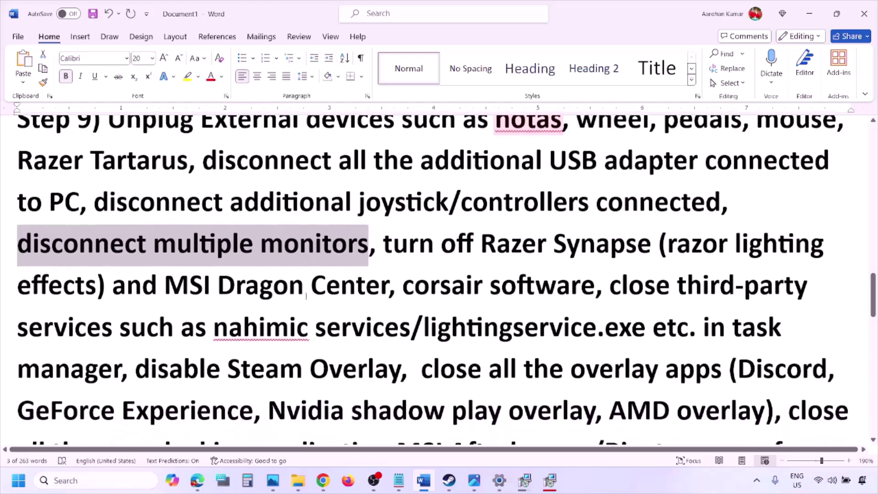
Highlight the Step 9 advice on turning off Razer Synapse, MSI Dragon Center and third-party services, and on disabling Steam Overlay
left_click_drag(386, 240, 125, 373)
scroll(176, 309, "down", 1)
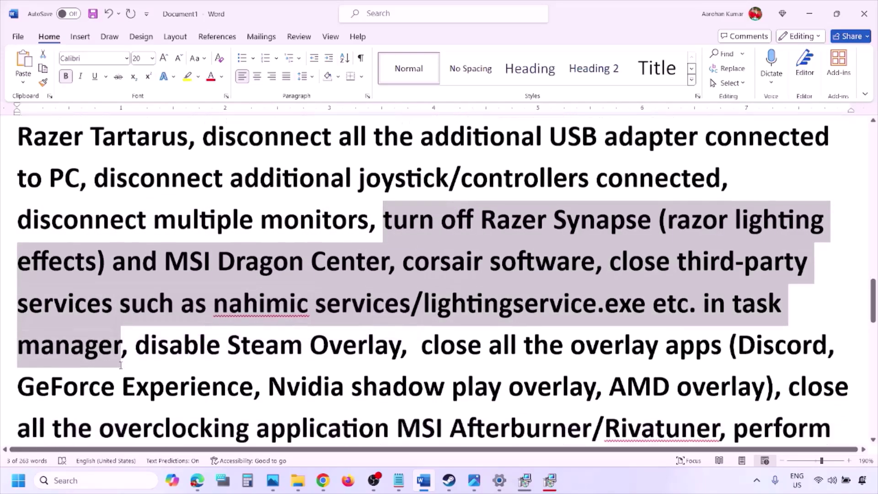
left_click_drag(136, 316, 405, 317)
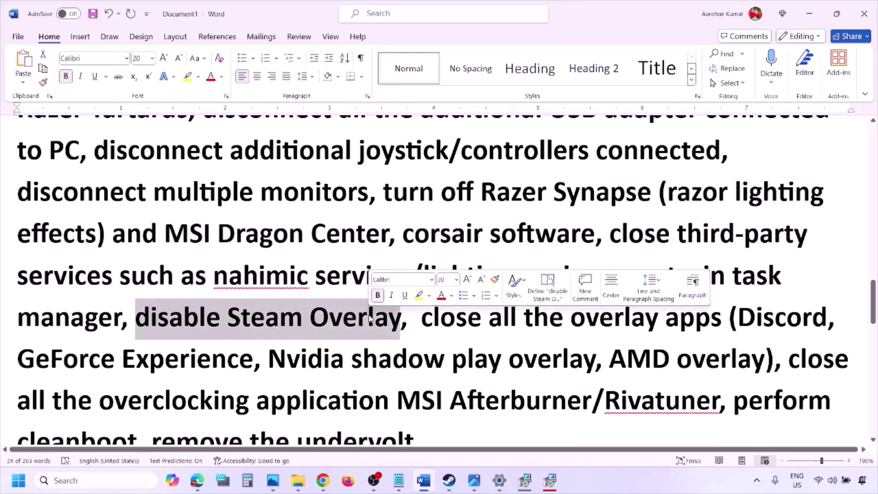
View the Steam Library screenshot 0.png showing the game's Properties option, and advance to the following image
left_click(608, 485)
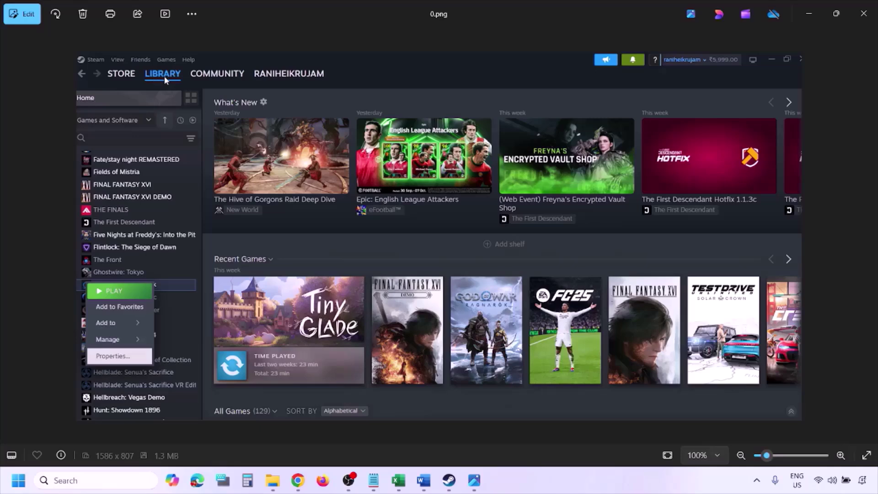
key("ctrl+plus")
key("ctrl+minus")
key("Right")
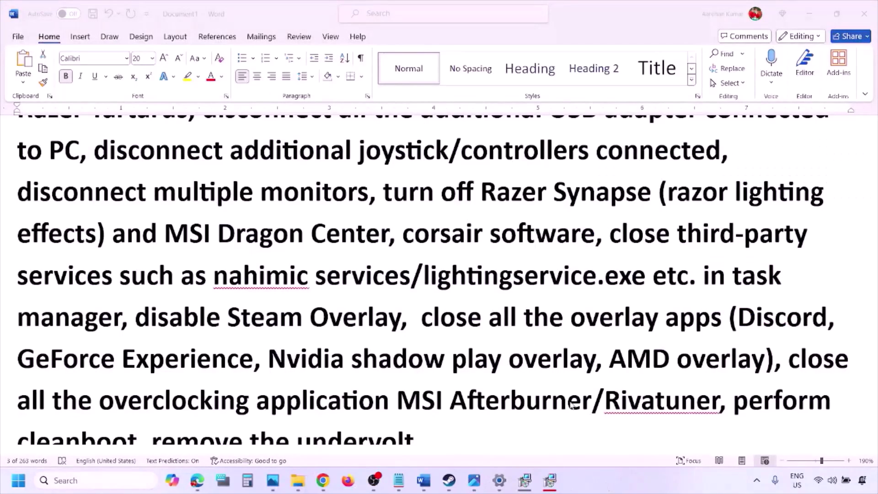
Turn off the in-game overlay in Discord's Game Overlay settings and in GeForce Experience's General settings
scroll(525, 364, "down", 2)
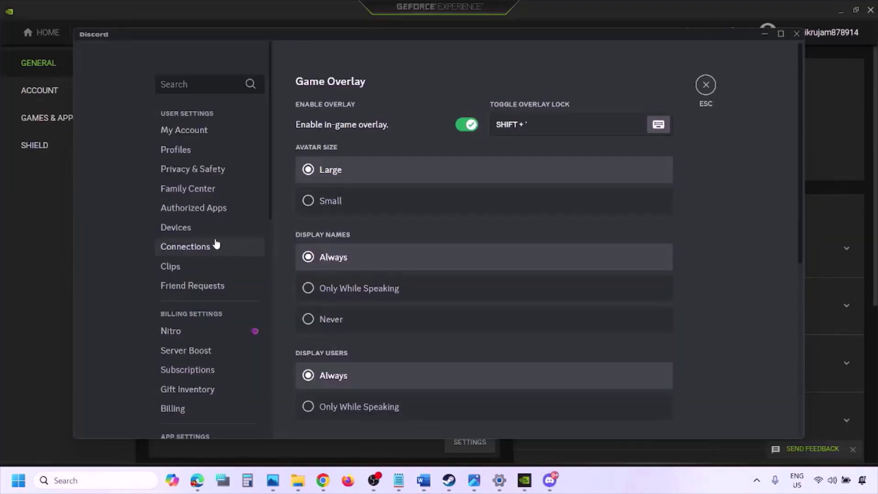
scroll(216, 245, "down", 10)
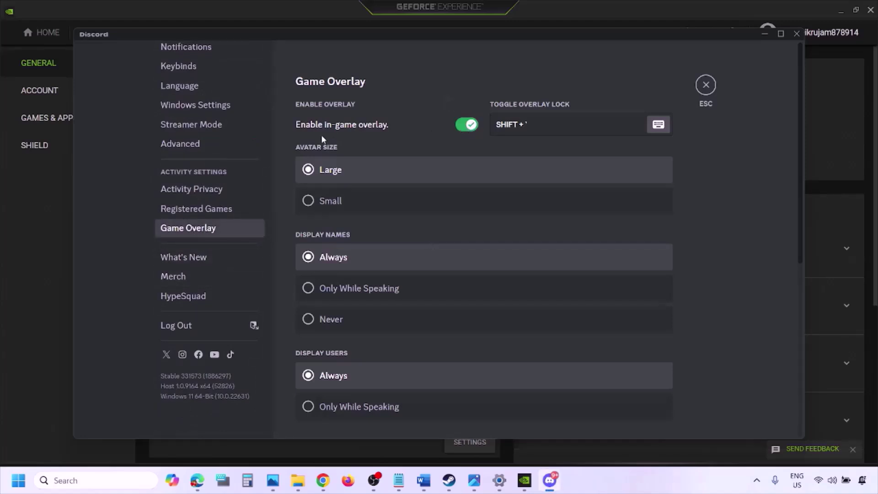
left_click(462, 124)
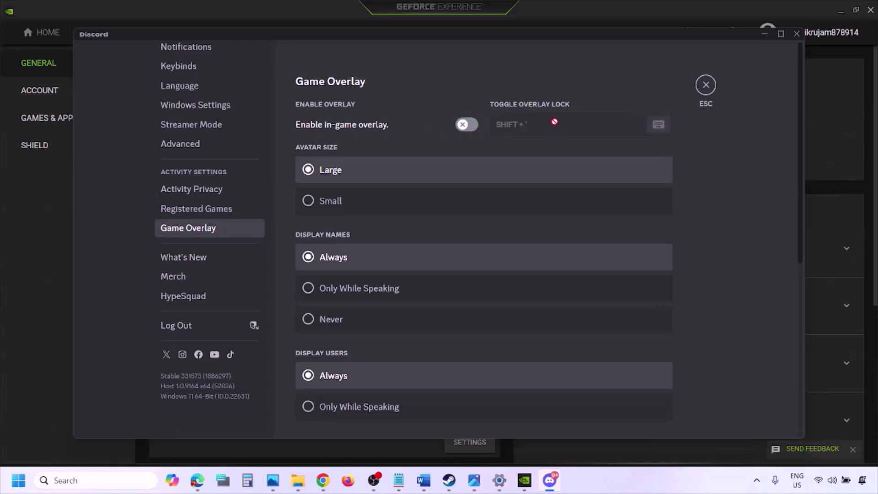
left_click(527, 482)
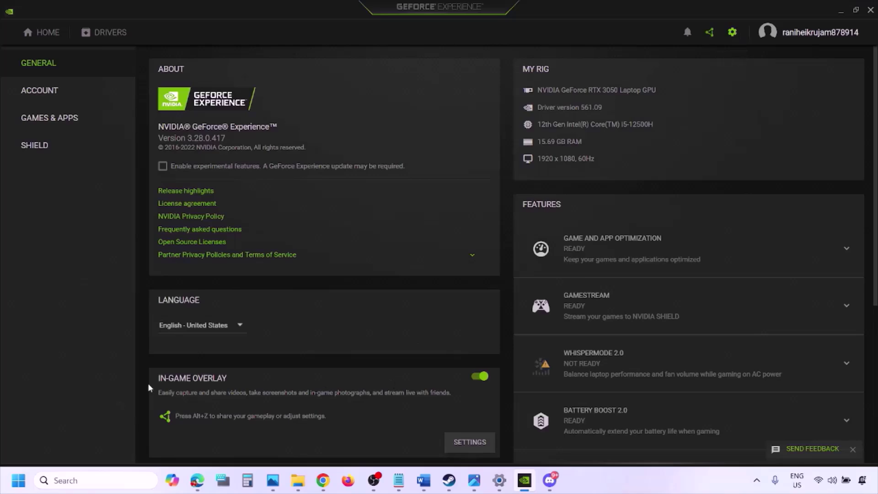
left_click(479, 377)
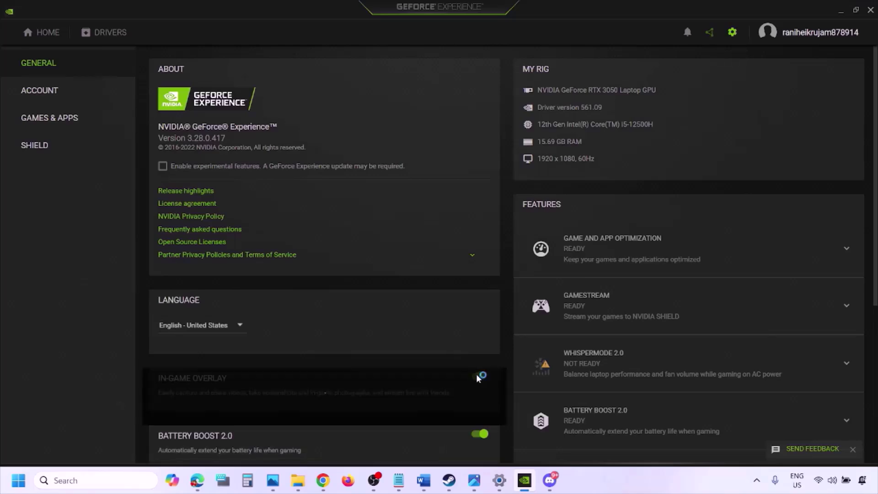
Return to the Word document and highlight the Step 9 advice "close all the overlay apps"
left_click(423, 480)
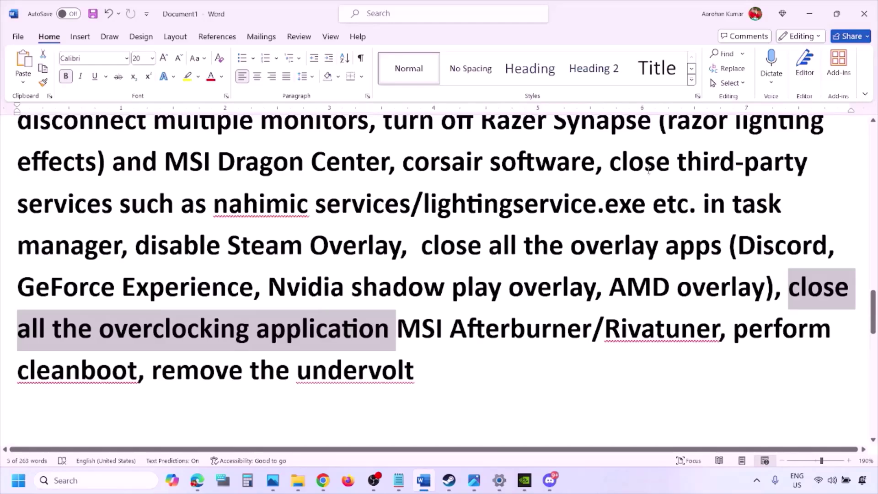
scroll(630, 168, "up", 2)
scroll(437, 267, "down", 1)
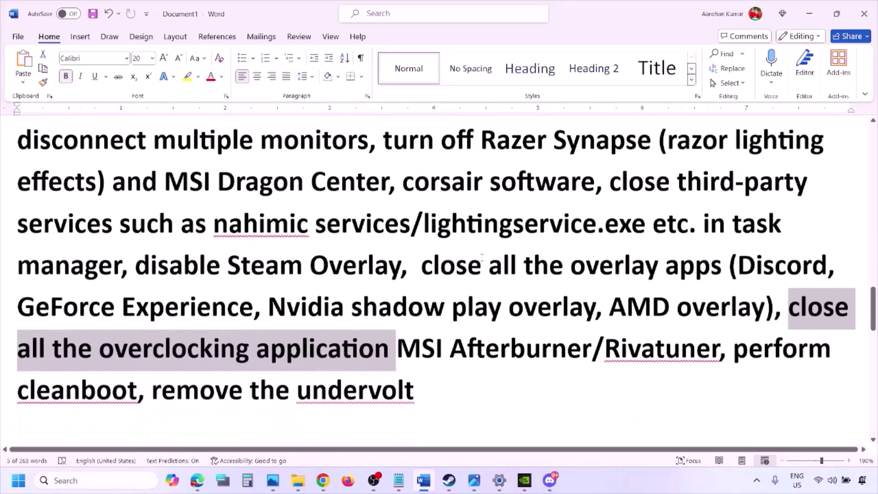
left_click_drag(433, 267, 686, 274)
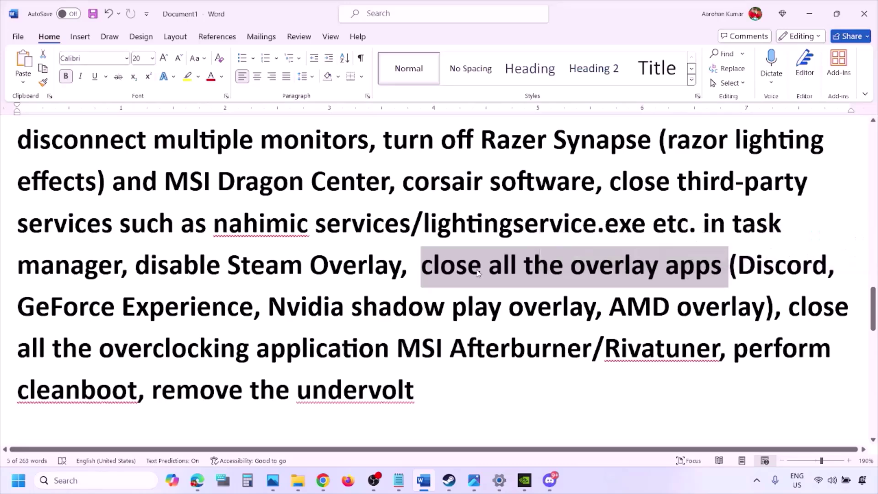
left_click(461, 268)
left_click_drag(424, 267, 725, 270)
Quit Discord and exit the NVIDIA app running in the background
left_click(756, 480)
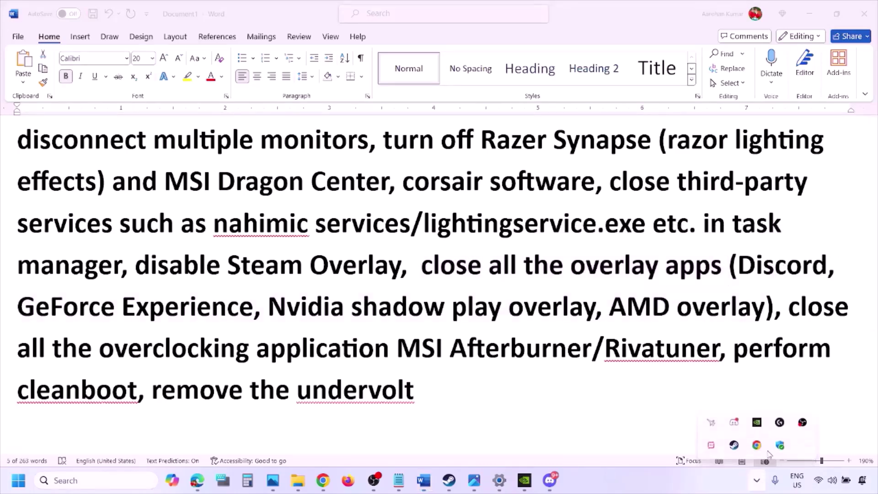
right_click(735, 425)
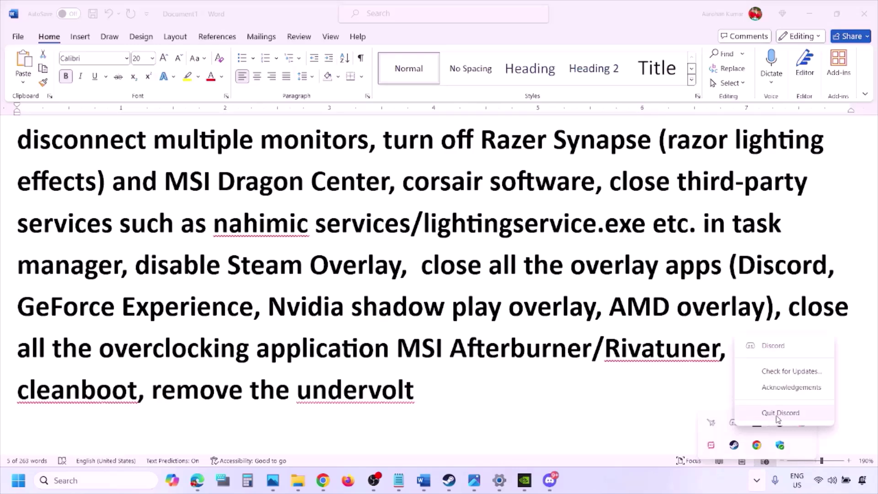
left_click(777, 414)
right_click(734, 424)
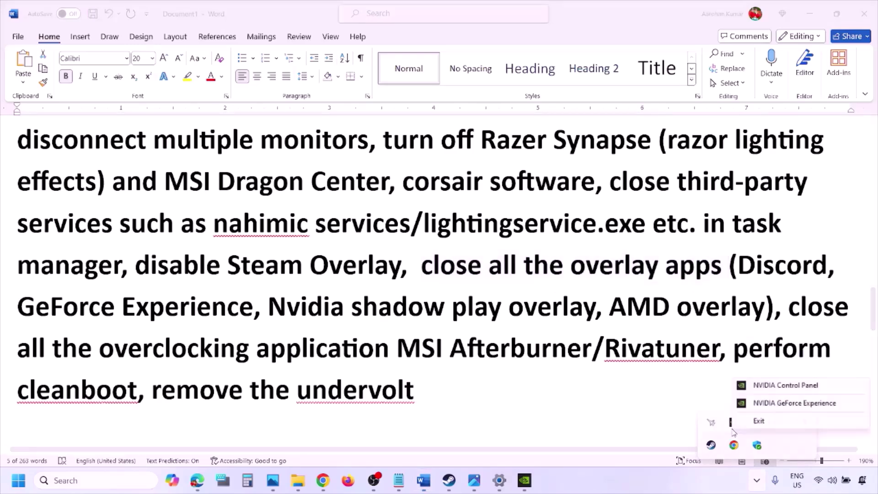
left_click(759, 424)
Quit G HUB and the background app whose icon has a red outline
right_click(733, 424)
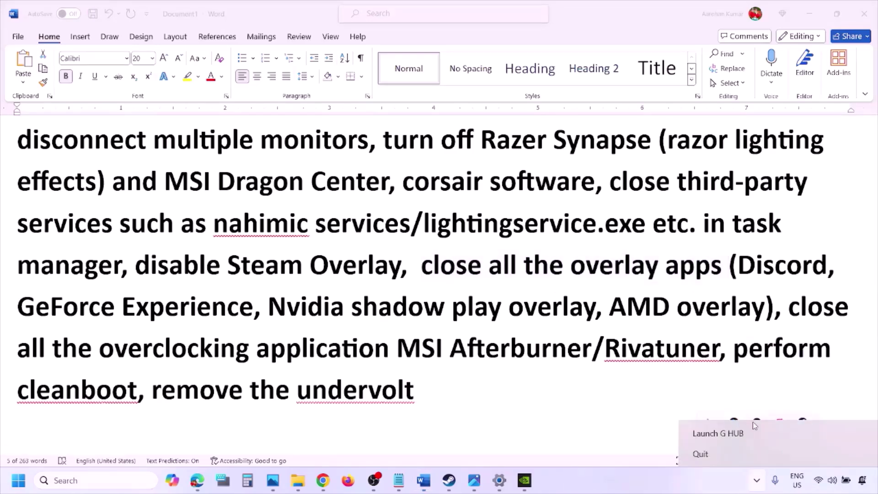
left_click(753, 432)
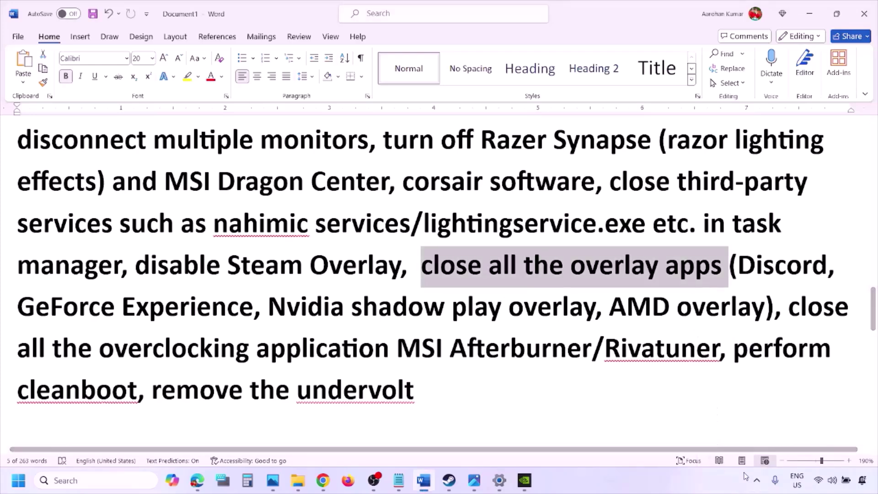
left_click(756, 480)
right_click(757, 424)
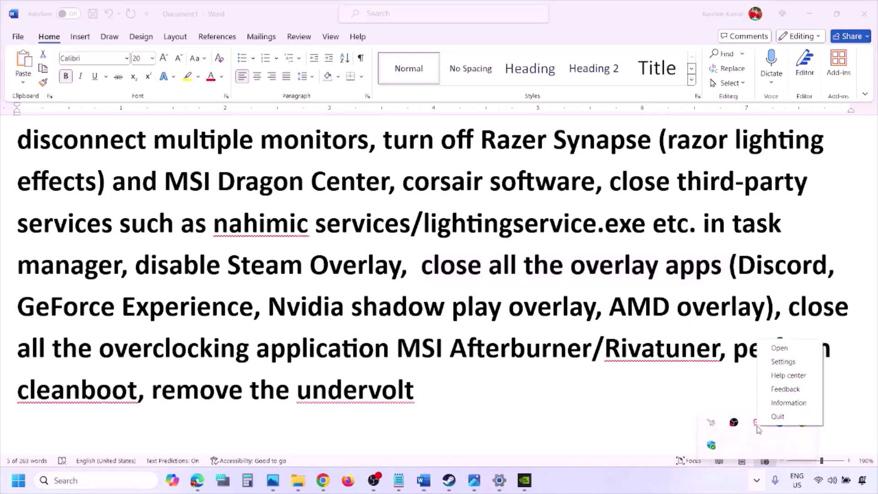
left_click(779, 421)
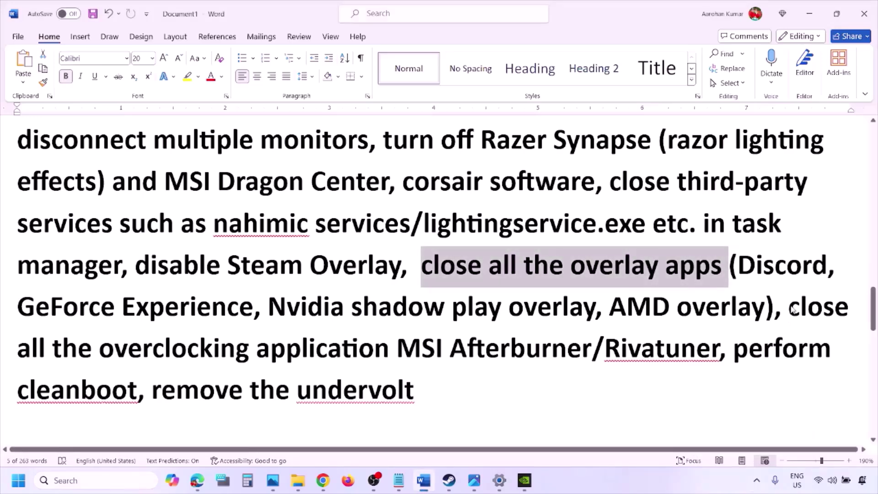
Highlight the advice on closing overclocking applications and Rivatuner, and close the MSI Afterburner instance running in the background
left_click_drag(791, 309, 422, 350)
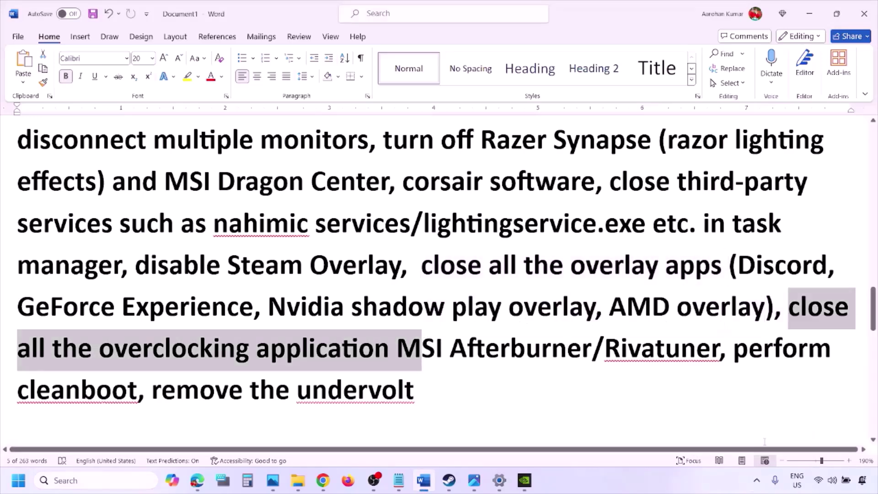
left_click(756, 484)
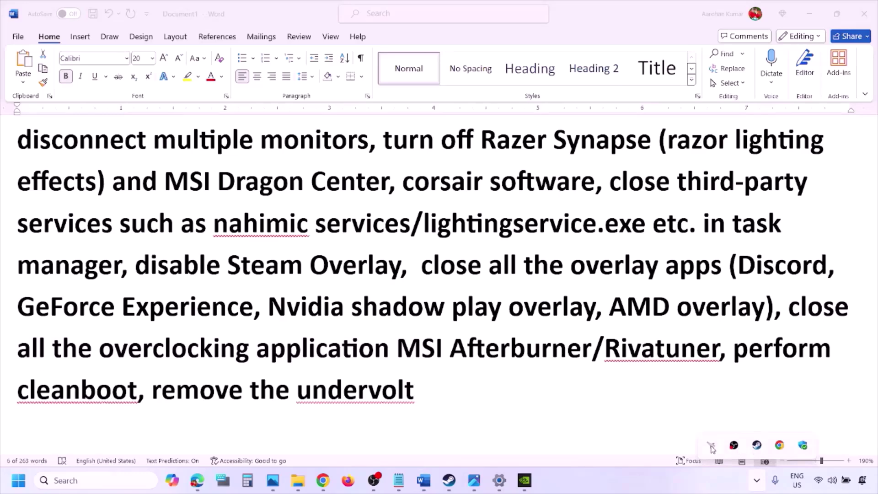
right_click(712, 448)
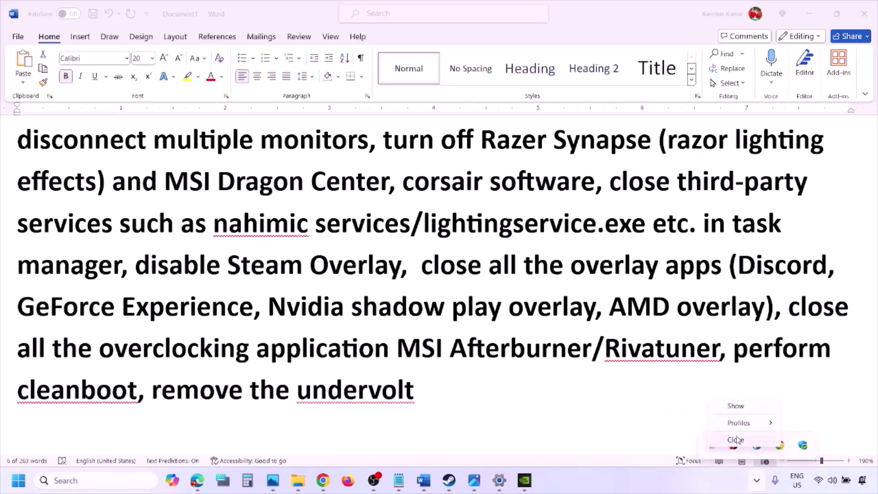
left_click(737, 440)
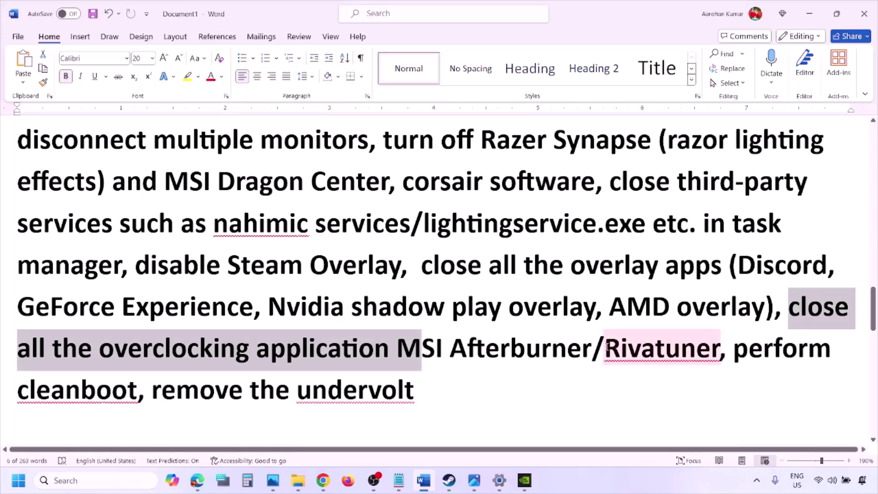
double_click(662, 349)
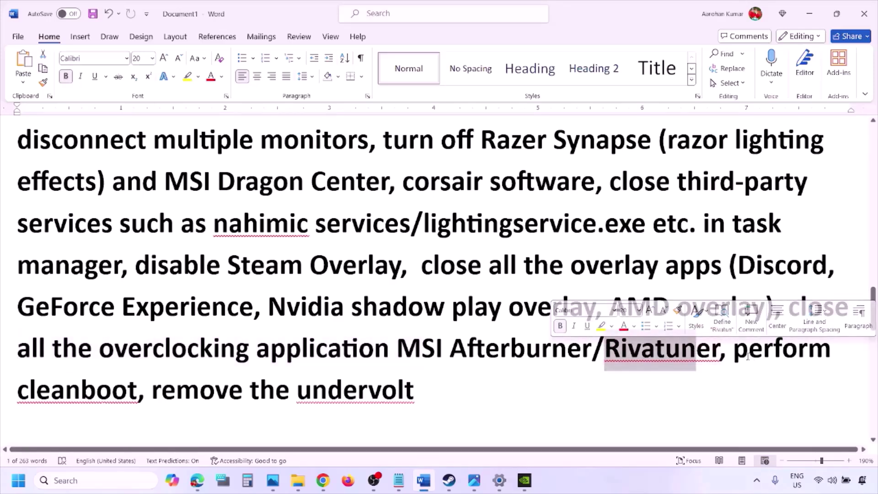
Highlight the clean boot advice, then search Windows for "system" and open System Configuration
left_click_drag(733, 350, 808, 350)
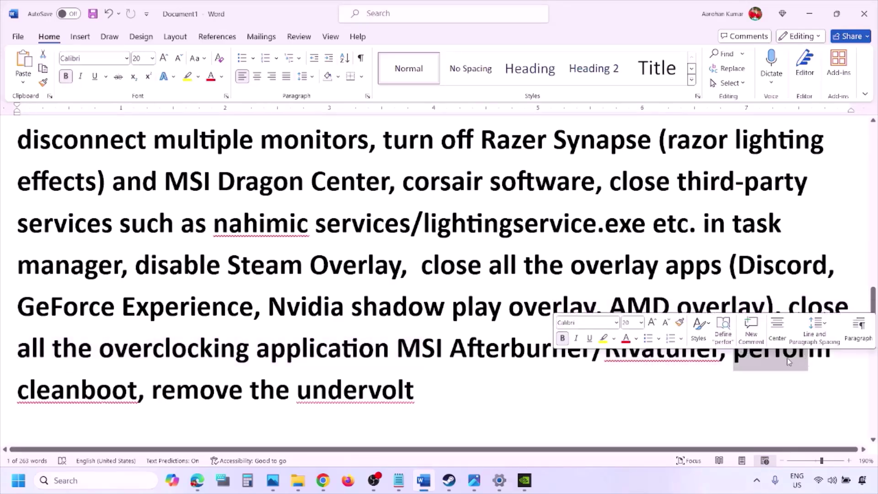
left_click(64, 478)
type("ystem")
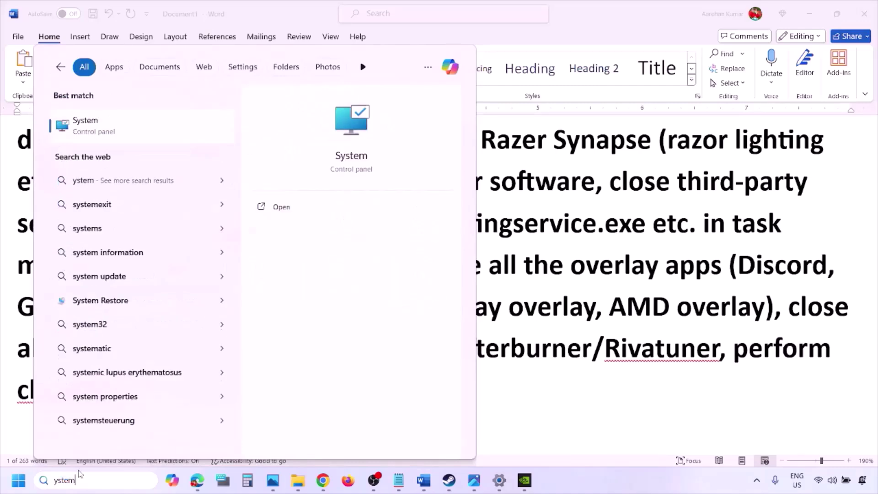
type("s")
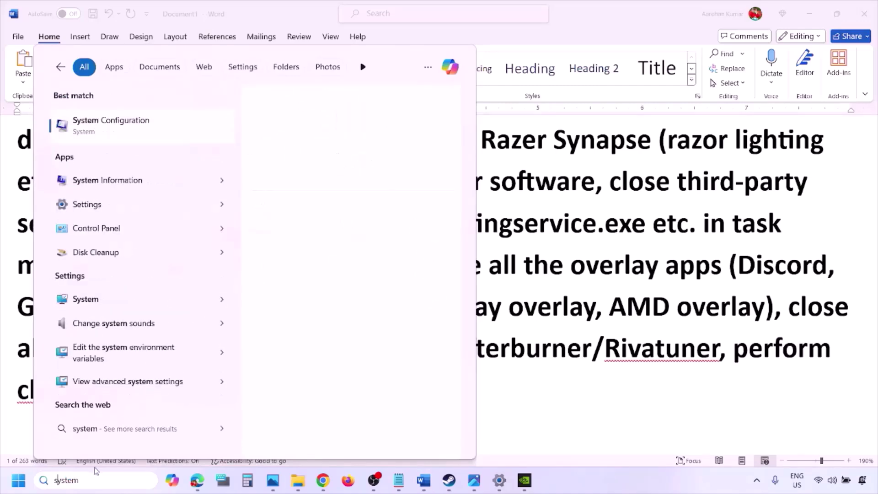
left_click(138, 130)
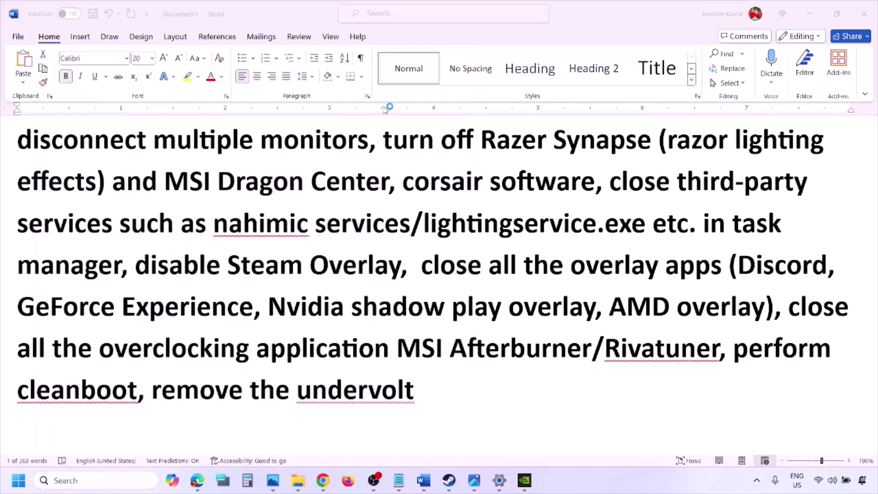
Hide all Microsoft services in System Configuration's services list and confirm the dialog
left_click(363, 152)
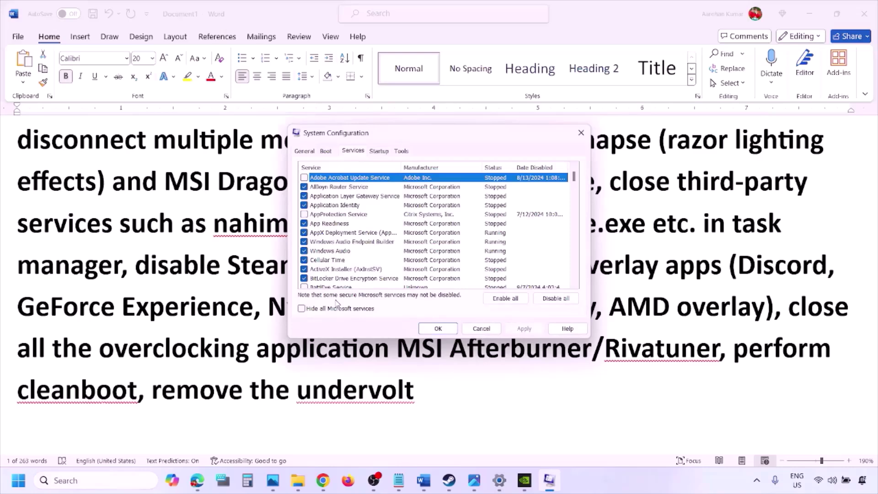
left_click(302, 310)
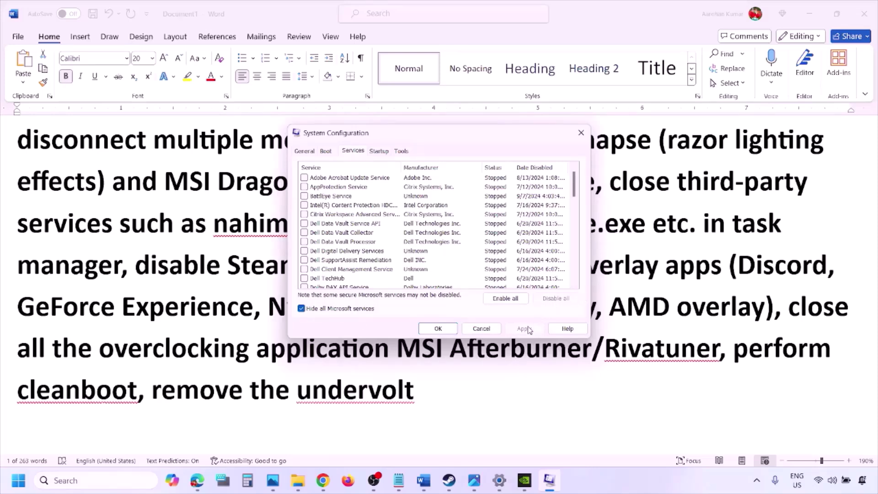
left_click(456, 329)
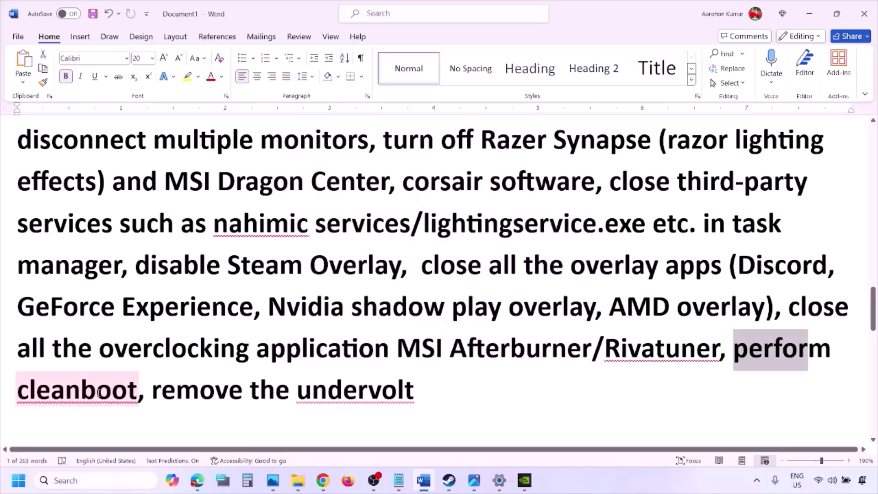
Highlight the advice "remove the undervolt" and the Step 10 heading "Increase the Virtual Memory" in the Word document
left_click_drag(206, 390, 406, 388)
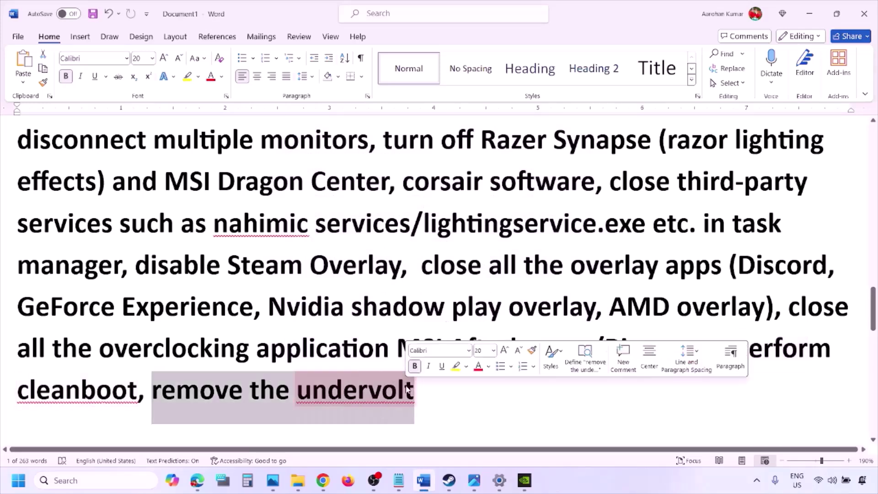
left_click(549, 390)
scroll(549, 390, "down", 3)
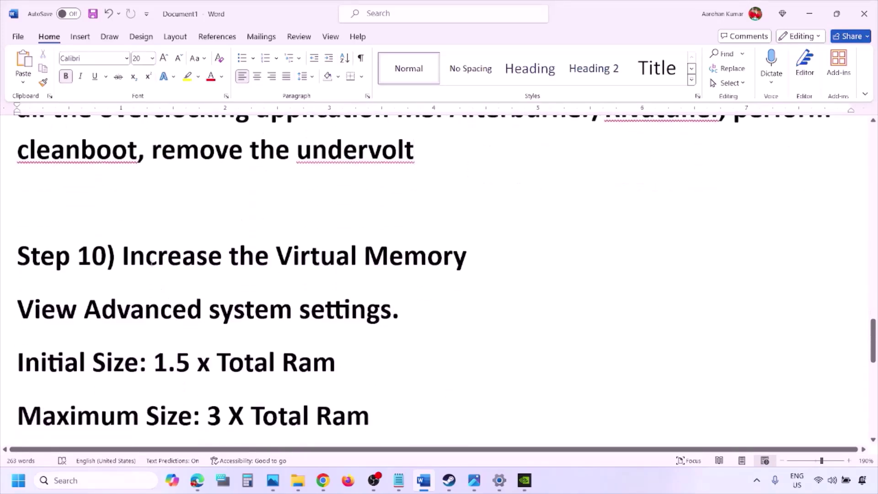
left_click_drag(149, 257, 469, 257)
left_click(584, 486)
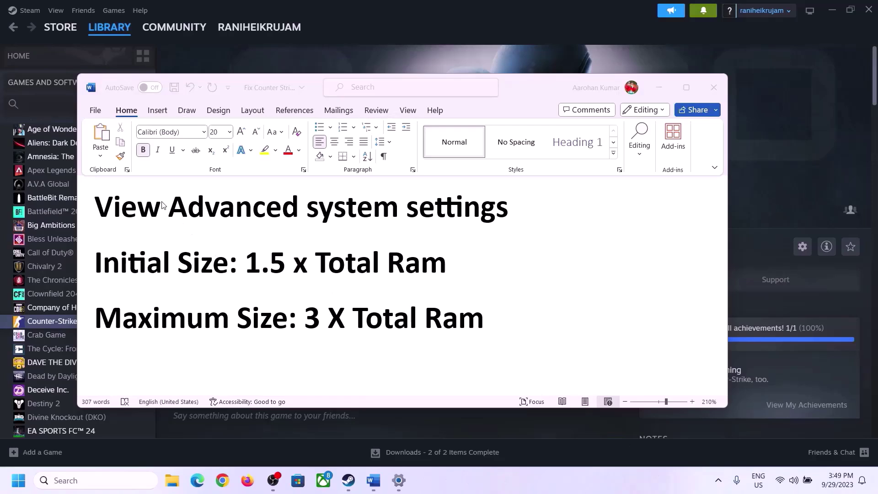
Copy "View Advanced system settings" from the Word document, search Windows for it and open the matching control panel item
left_click(128, 212)
left_click_drag(104, 211, 502, 206)
key("ctrl+c")
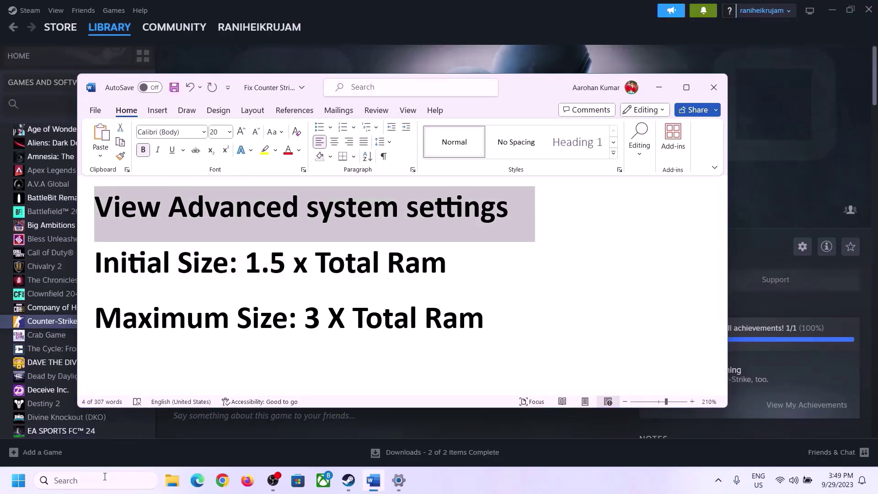
left_click(104, 481)
key("ctrl+v")
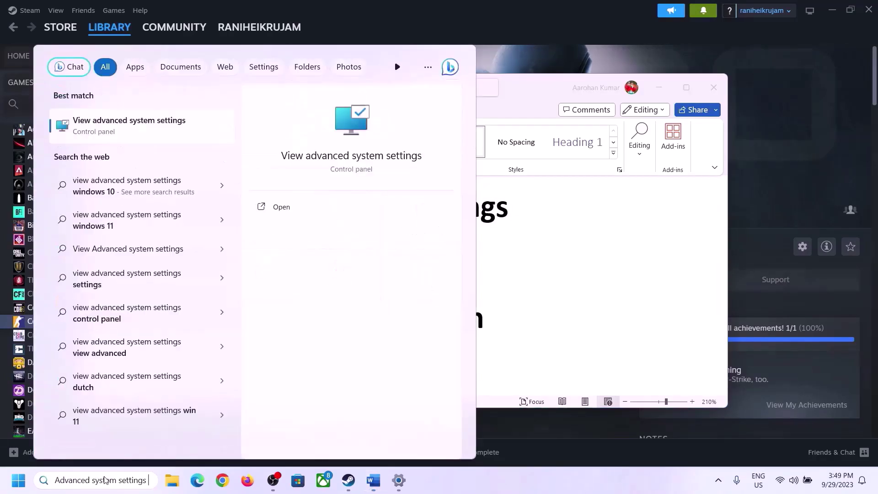
left_click(123, 132)
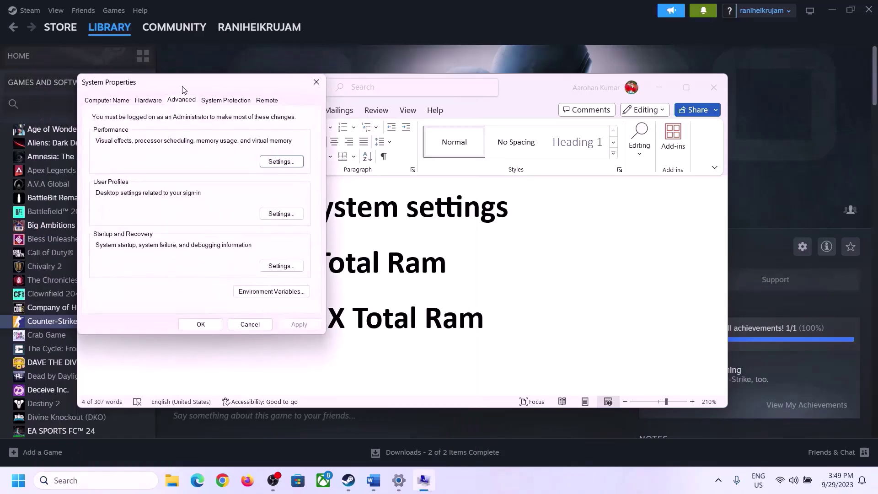
Open the Virtual Memory settings from the advanced performance options in System Properties
left_click_drag(183, 86, 392, 156)
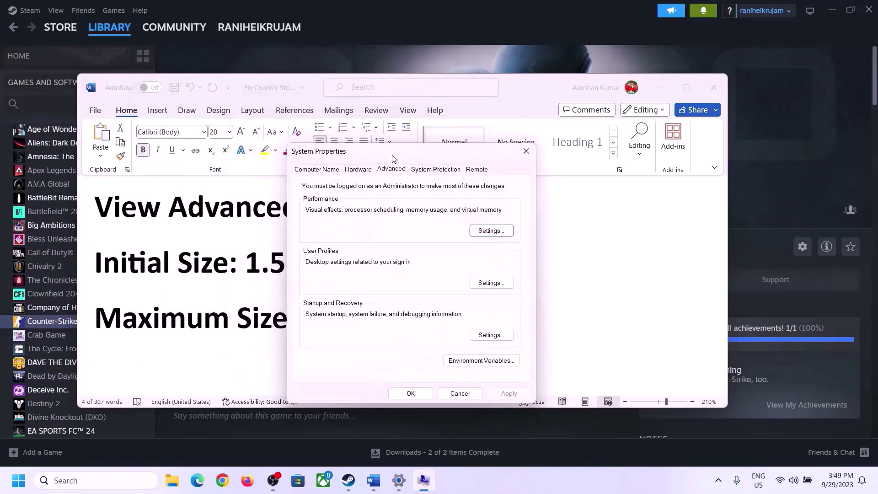
left_click(492, 232)
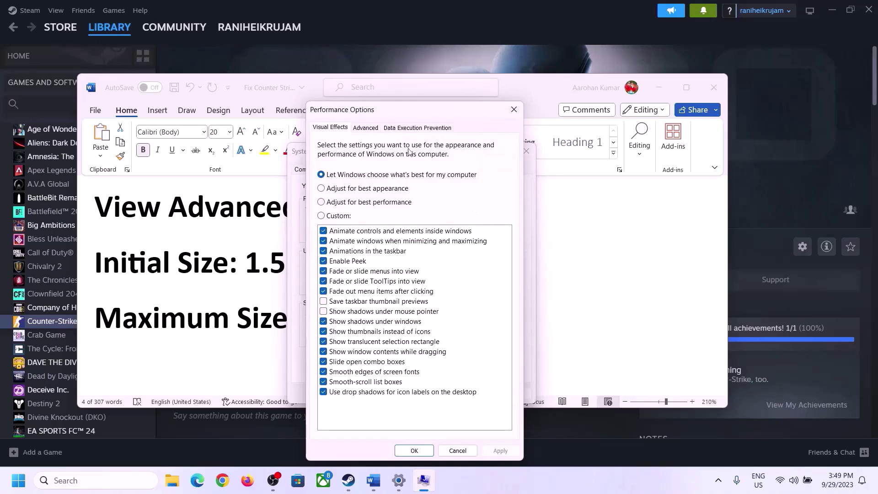
left_click(366, 129)
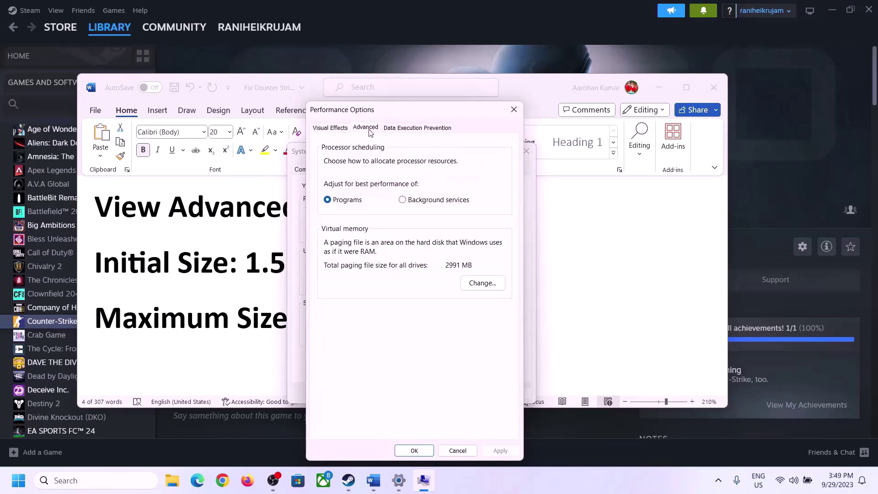
left_click(487, 284)
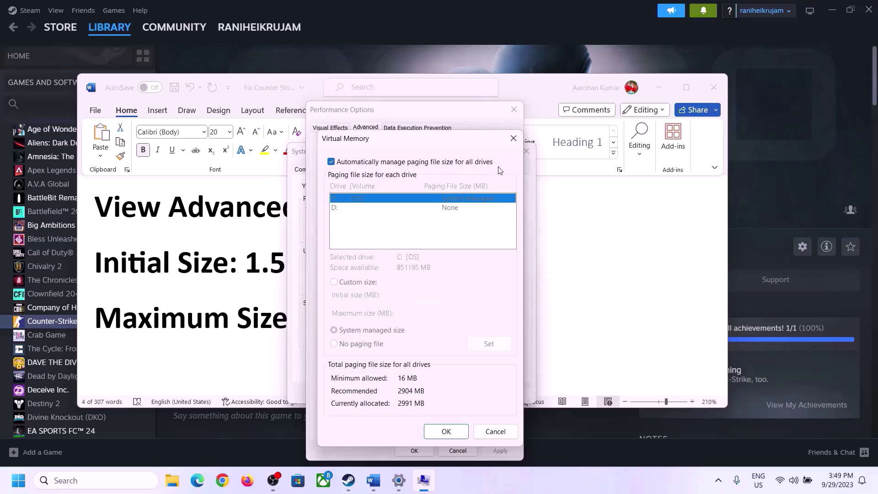
Turn off automatic paging file management for all drives and choose a custom size for the C: drive
left_click(331, 163)
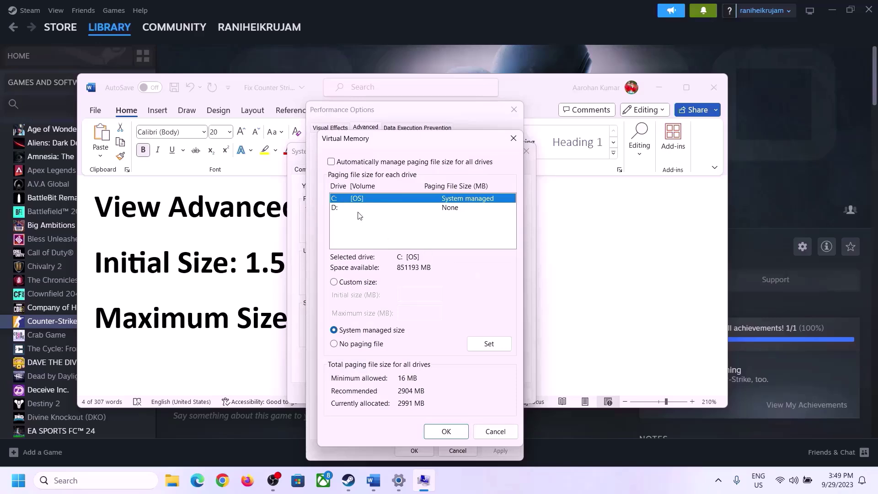
left_click(335, 284)
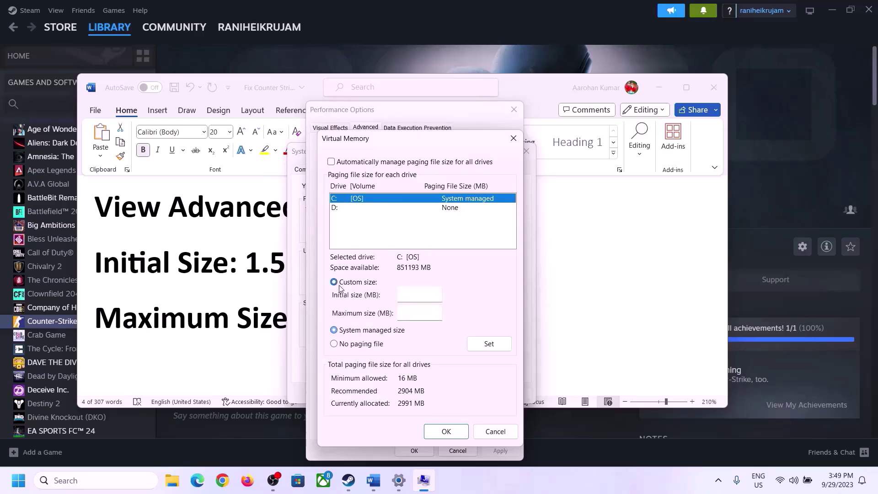
left_click(420, 295)
Highlight the formula "1.5 x Total Ram" in the Word document and the installed RAM amount on the Settings About page
left_click(243, 269)
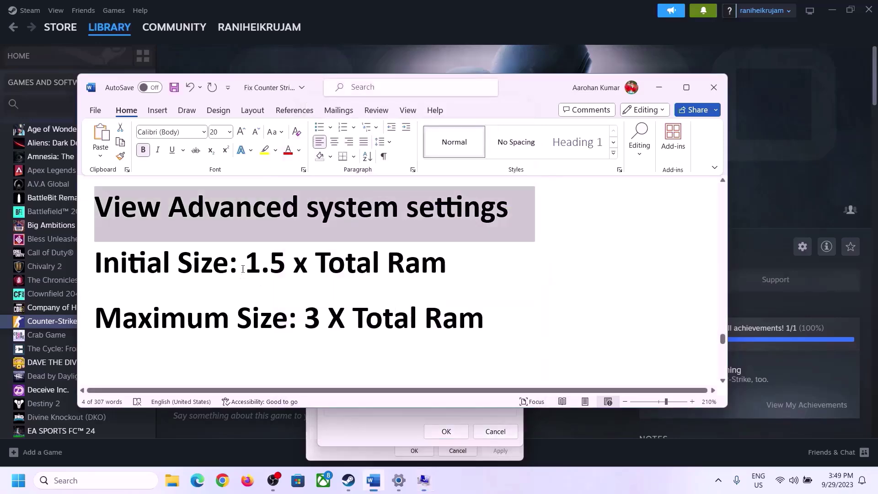
left_click_drag(252, 262, 407, 273)
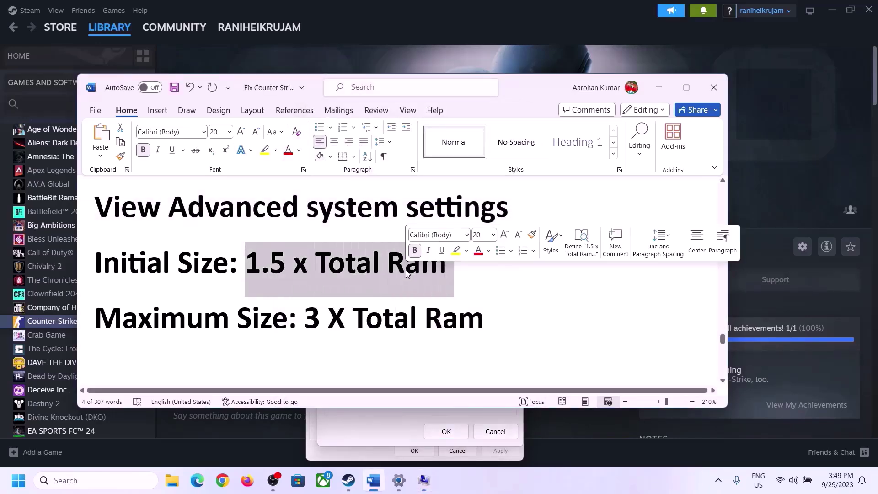
left_click(398, 482)
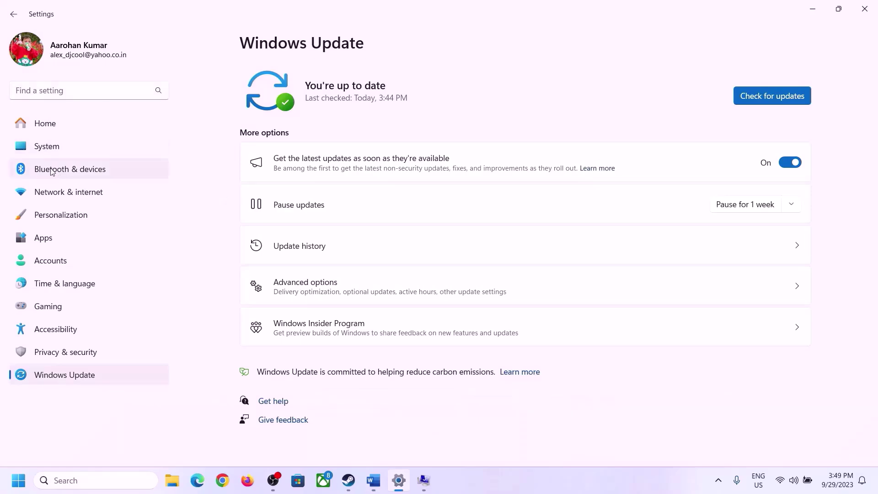
left_click(41, 147)
scroll(323, 340, "down", 8)
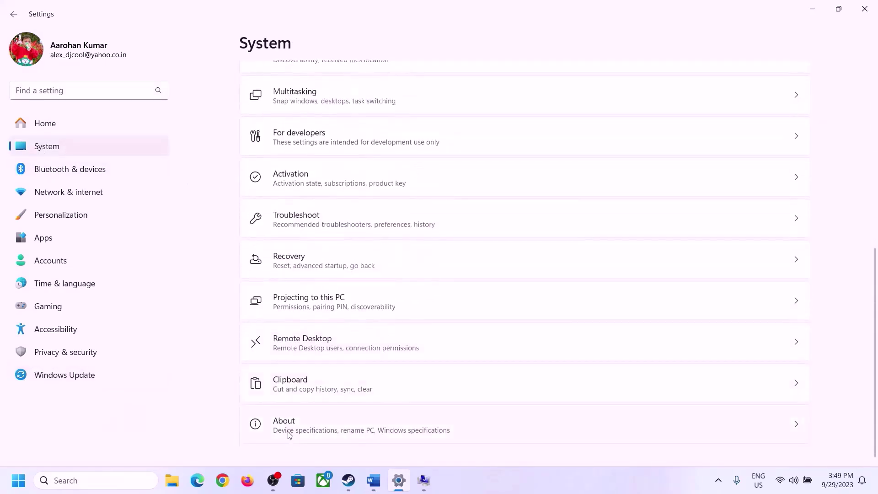
left_click(299, 425)
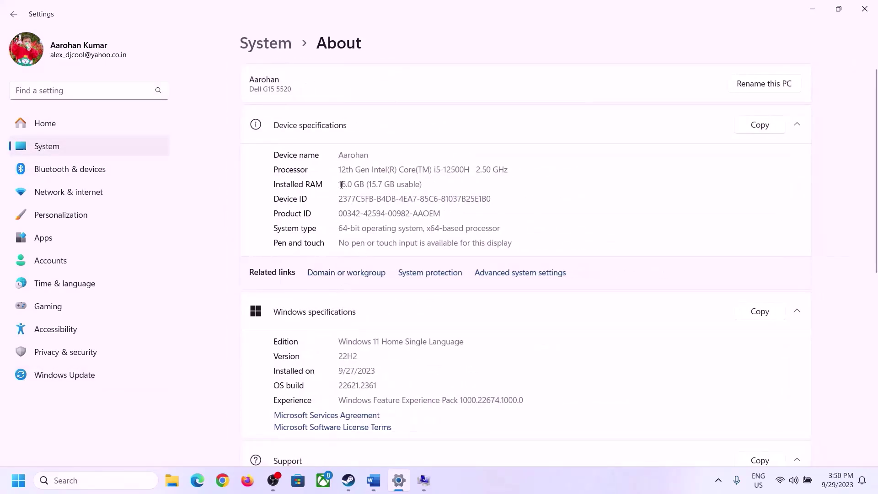
left_click_drag(348, 183, 334, 183)
left_click(353, 185)
left_click_drag(349, 183, 335, 179)
Launch Calculator with the Run command "calc" and place it beside the size formulas in the Word document
left_click(421, 480)
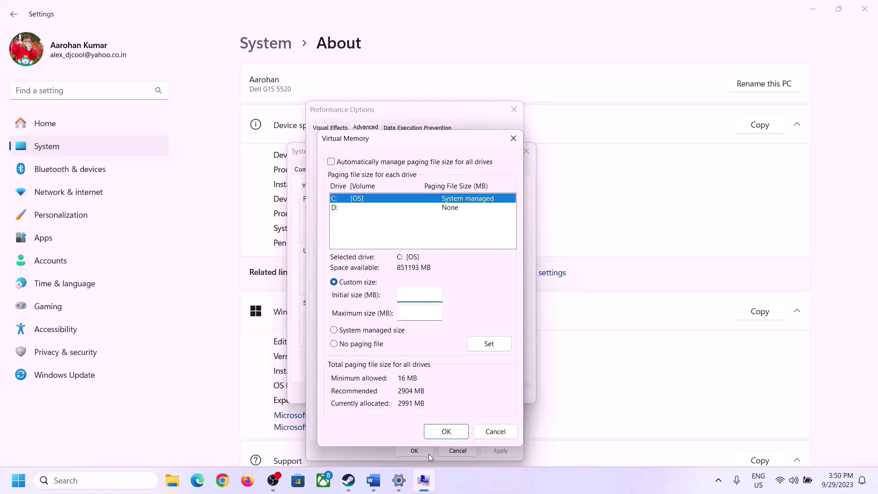
mouse_move(398, 480)
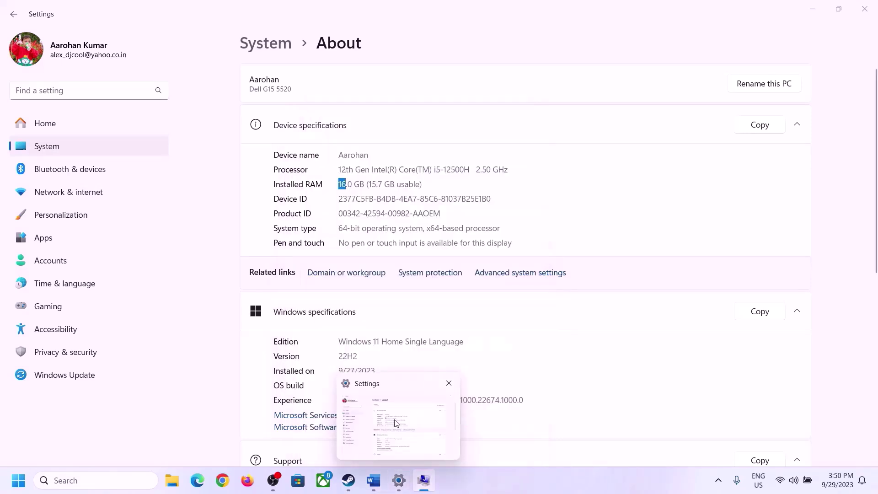
key("super+r")
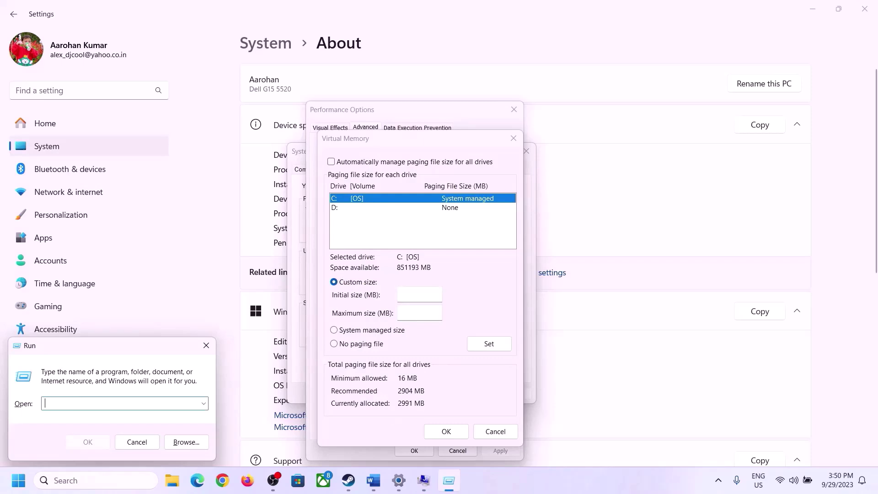
type("calc")
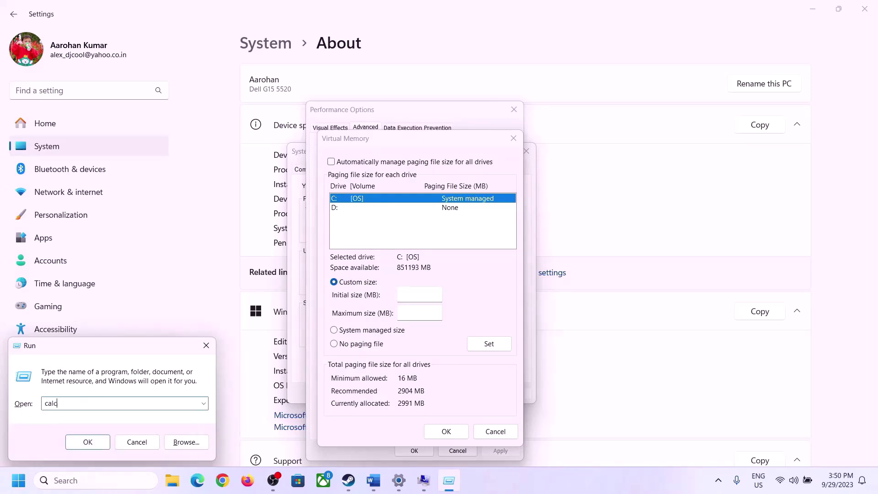
left_click(81, 446)
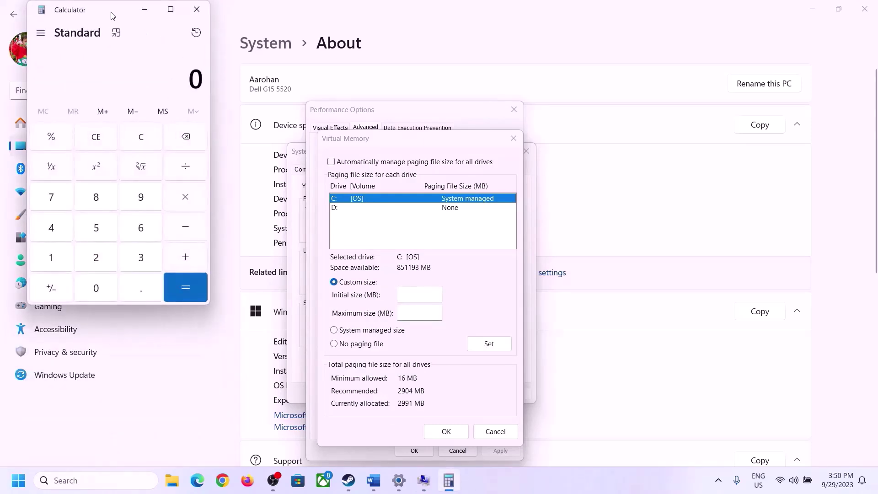
left_click_drag(111, 16, 643, 149)
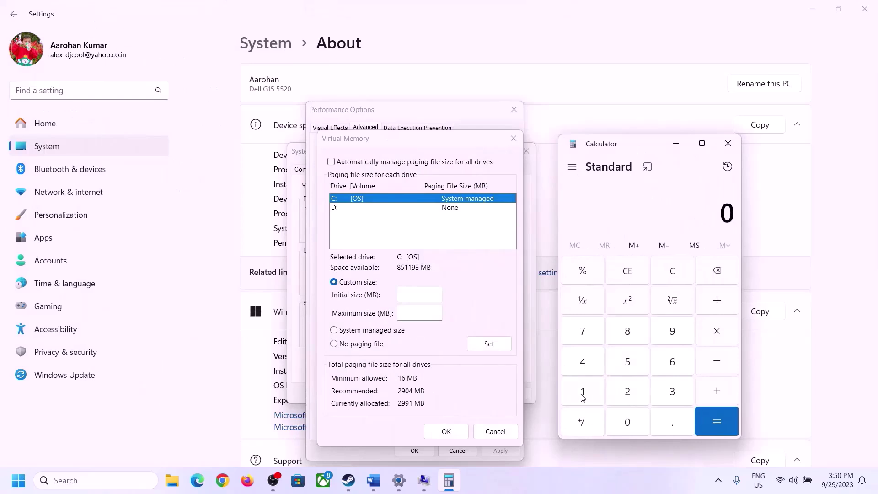
left_click(373, 481)
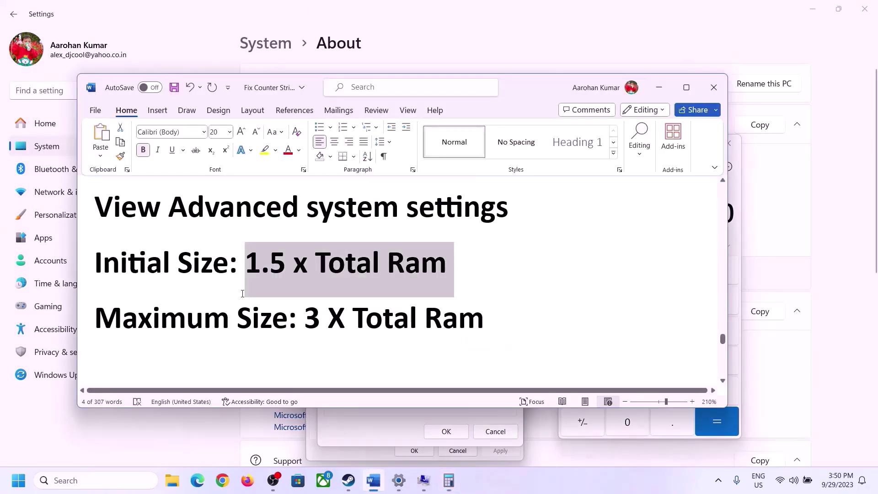
left_click(451, 481)
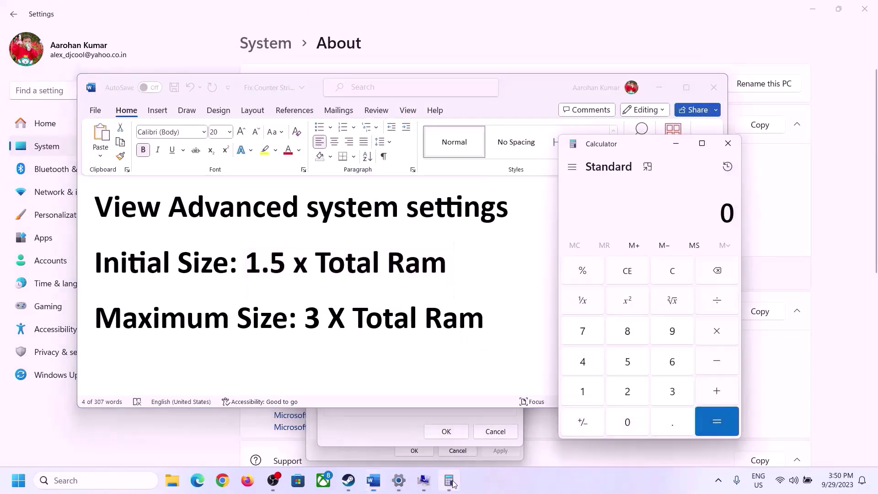
left_click(584, 394)
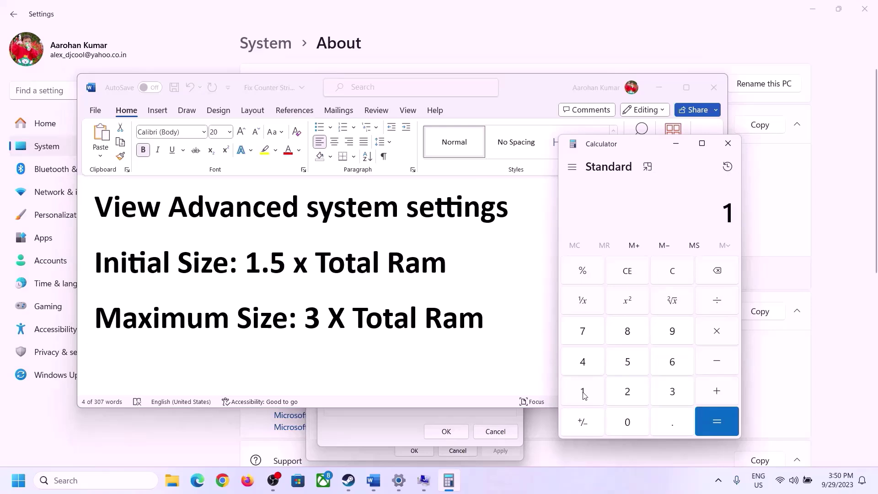
left_click(670, 364)
left_click(673, 278)
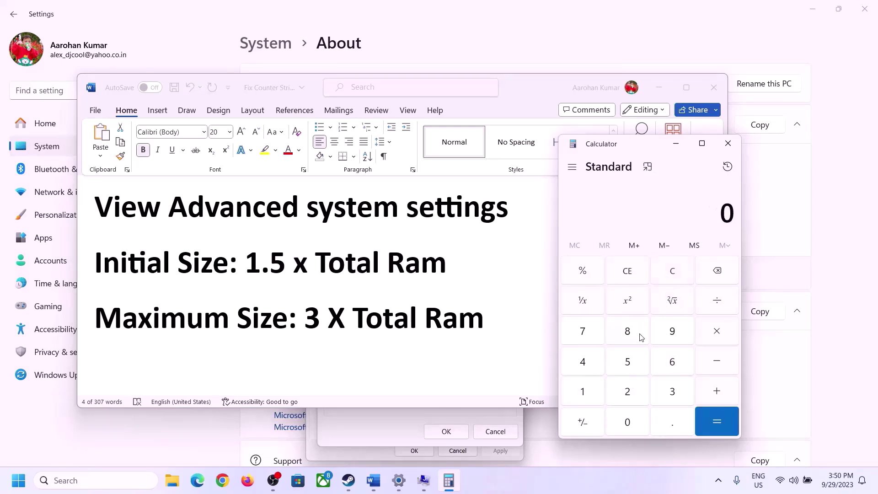
Convert the installed RAM to megabytes by calculating 16 × 1024 in Calculator
left_click(589, 393)
left_click(658, 366)
left_click(716, 336)
left_click(582, 391)
left_click(627, 426)
left_click(629, 396)
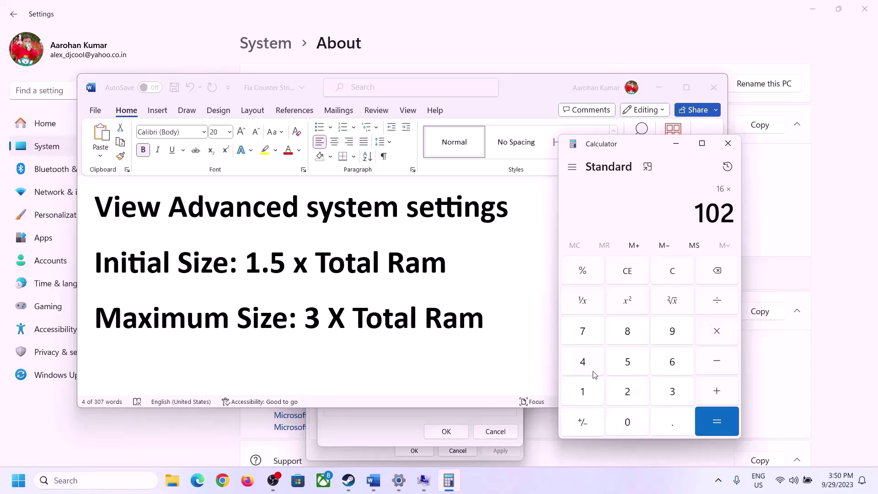
left_click(591, 368)
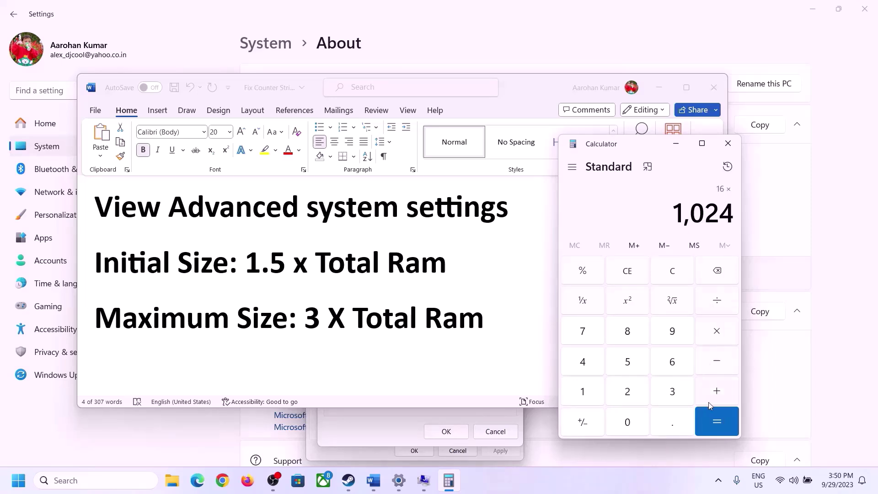
left_click(716, 425)
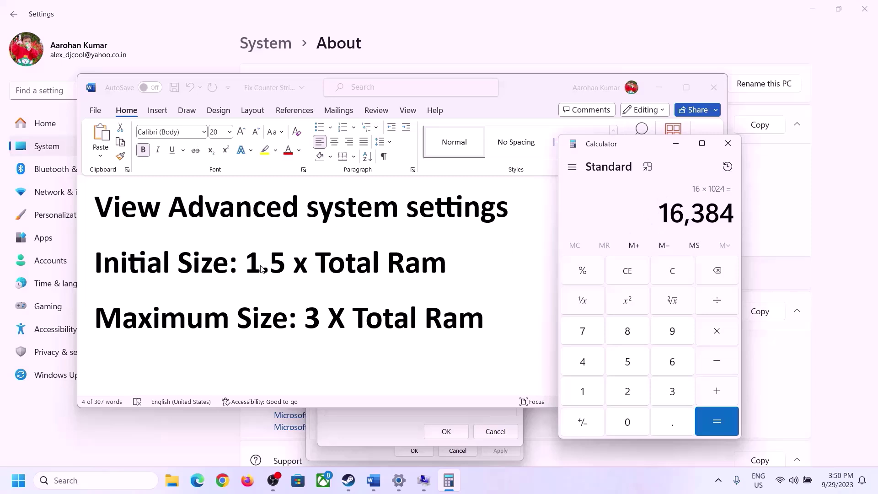
Multiply the RAM in megabytes by 1.5 to work out the initial paging file size
left_click(718, 335)
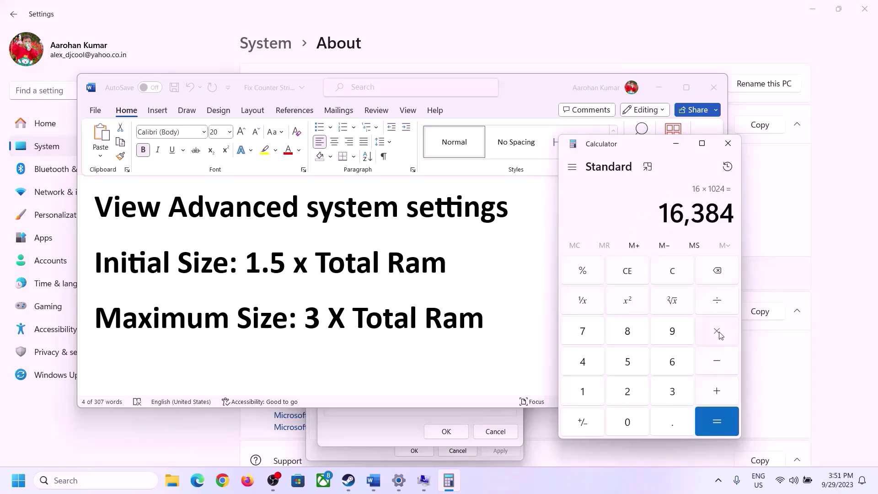
left_click(597, 396)
left_click(671, 427)
left_click(628, 361)
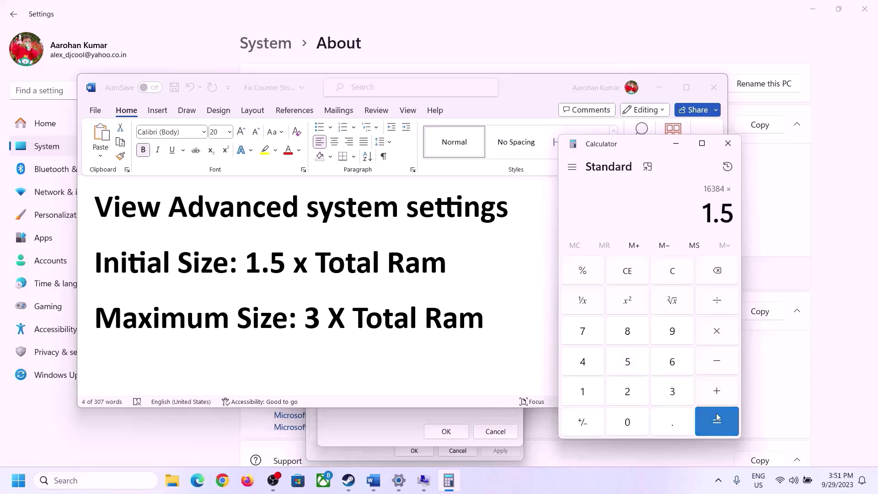
left_click(716, 416)
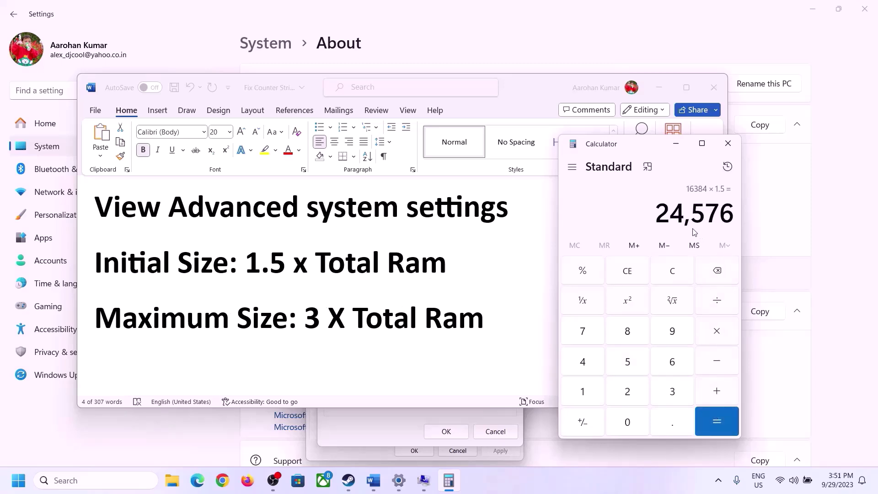
Set the C: drive's initial paging file size to 24576 MB and move on to the maximum size
left_click(435, 414)
left_click(415, 295)
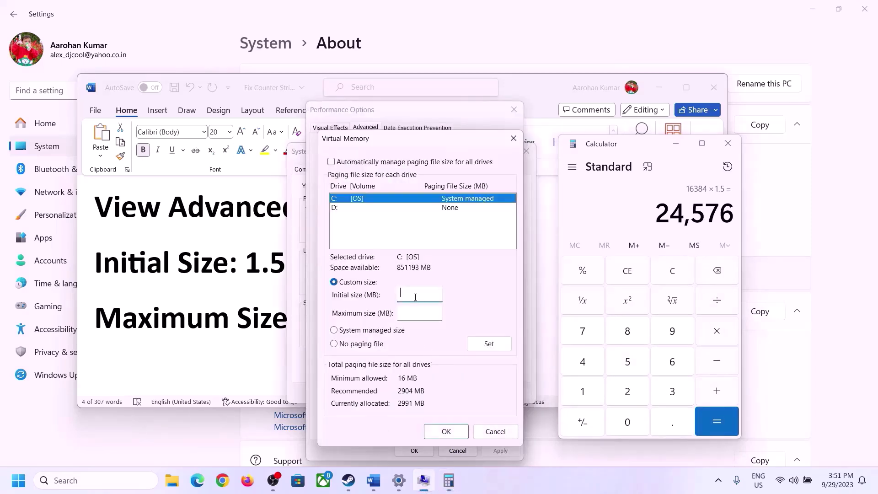
type("24576")
left_click(438, 314)
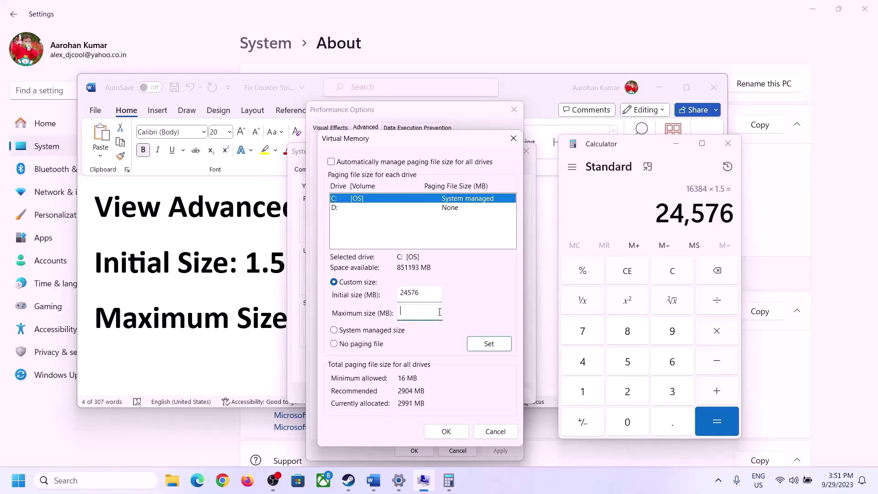
Check the maximum size formula in the Word document, clear the calculator and review the installed RAM in Settings
left_click(267, 321)
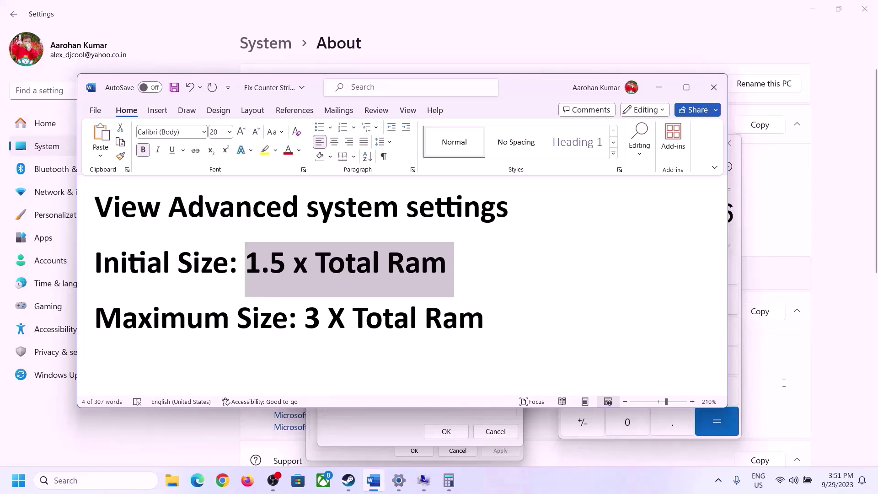
left_click(739, 248)
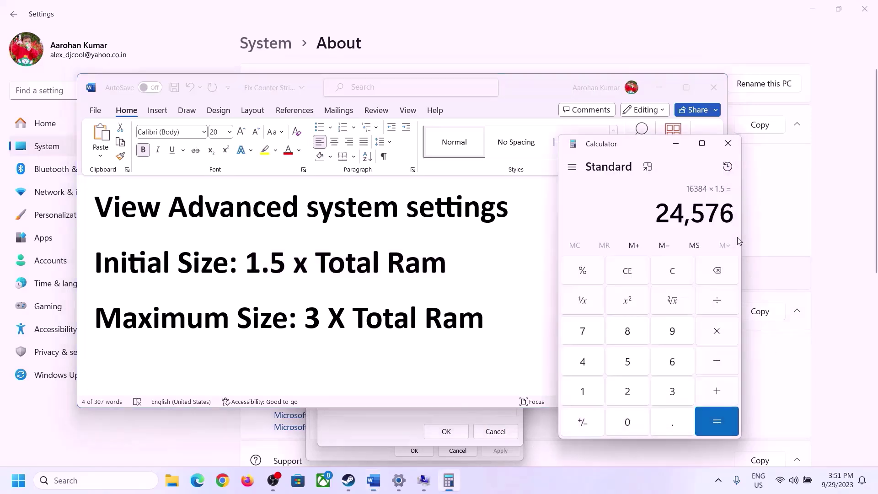
left_click(673, 270)
left_click(399, 480)
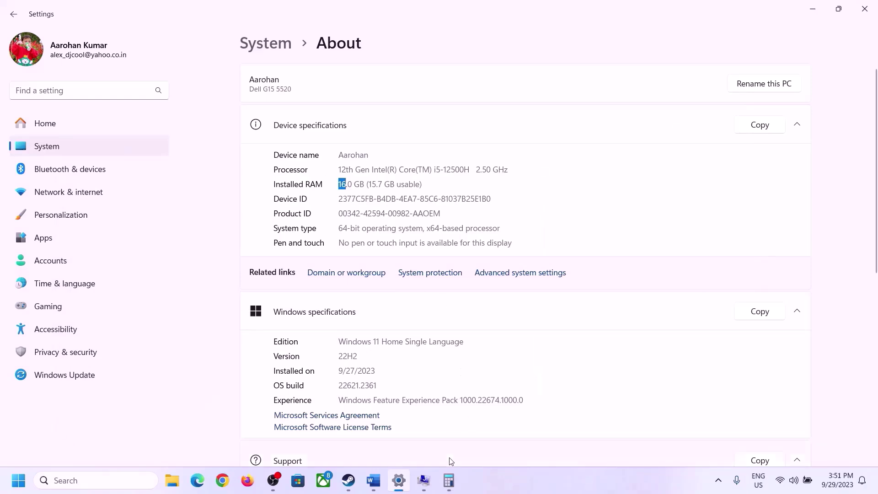
Return to Calculator and compute 16 × 1024 again as the basis for the maximum paging file size
left_click(448, 480)
left_click(593, 389)
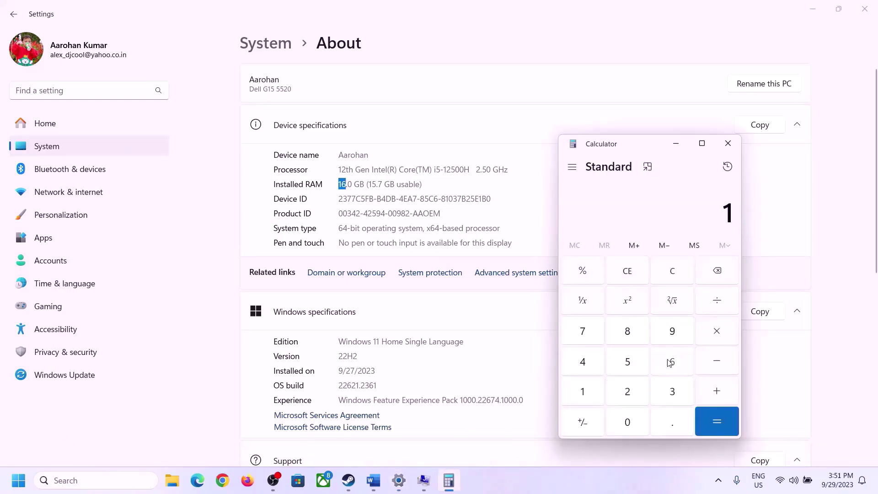
left_click(669, 364)
left_click(713, 332)
left_click(589, 388)
left_click(623, 419)
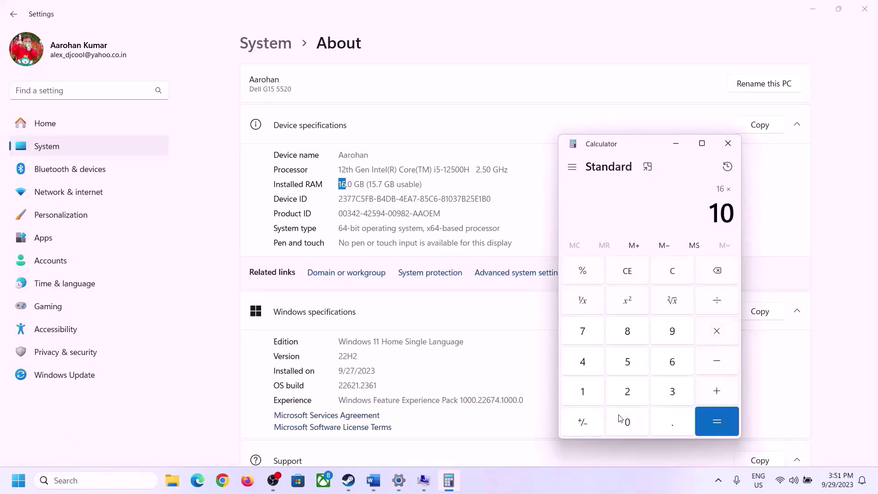
left_click(628, 390)
left_click(588, 365)
left_click(704, 430)
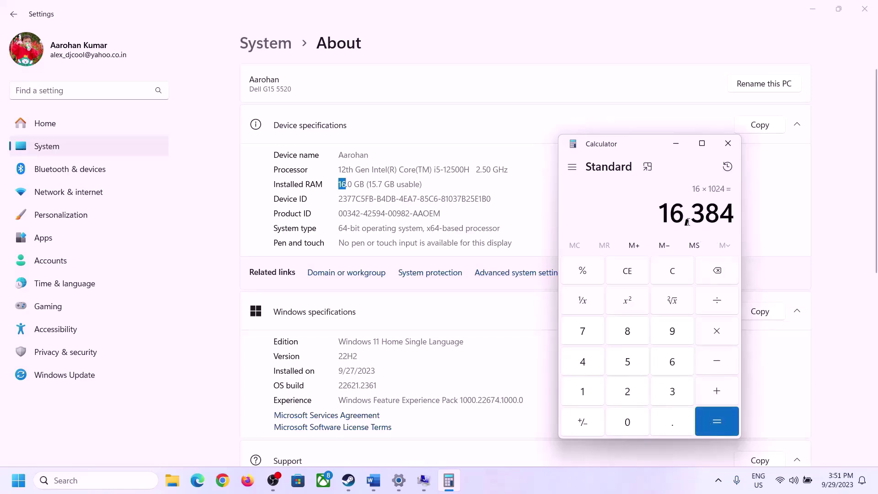
Check the maximum size formula in the Word document and multiply 16384 by 3 in Calculator
left_click(373, 480)
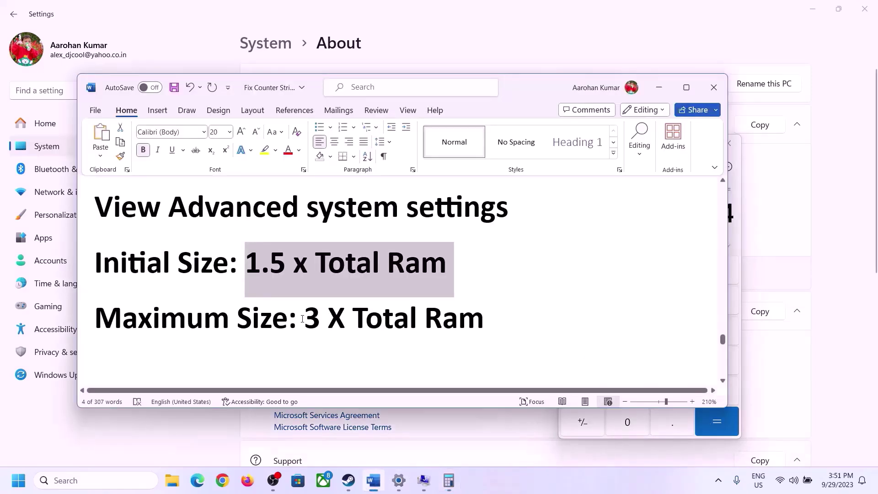
left_click(449, 480)
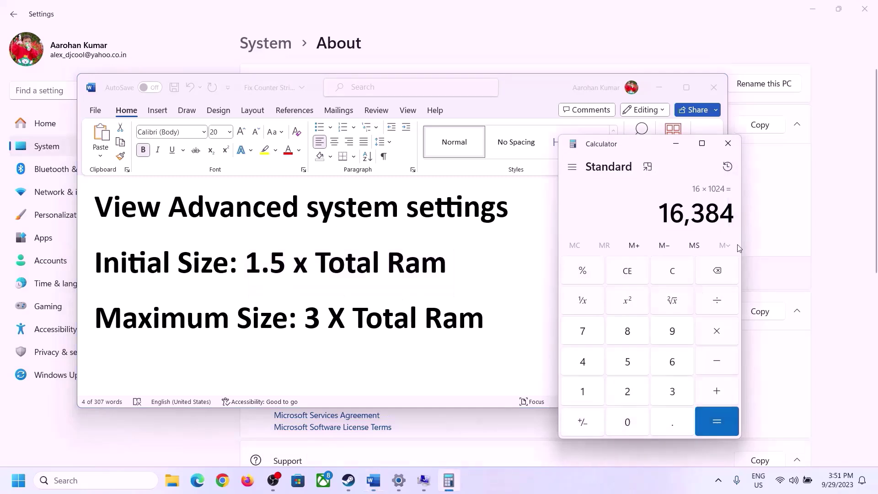
left_click(716, 331)
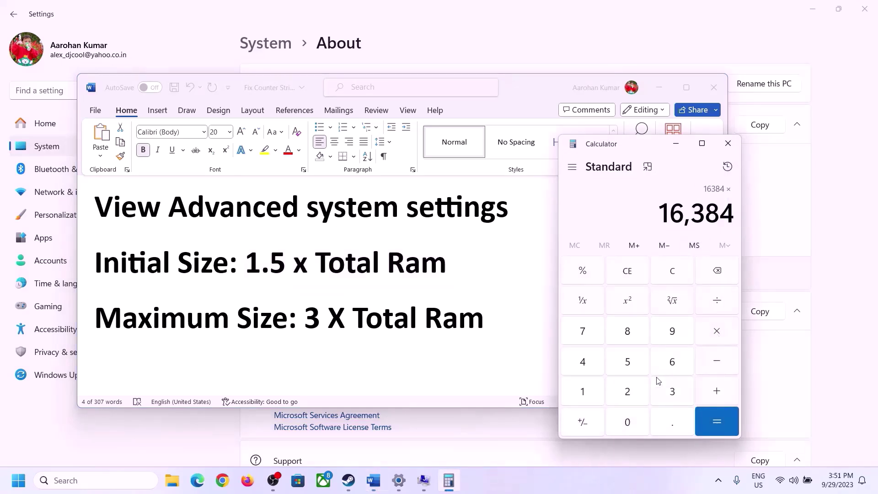
left_click(661, 393)
left_click(723, 419)
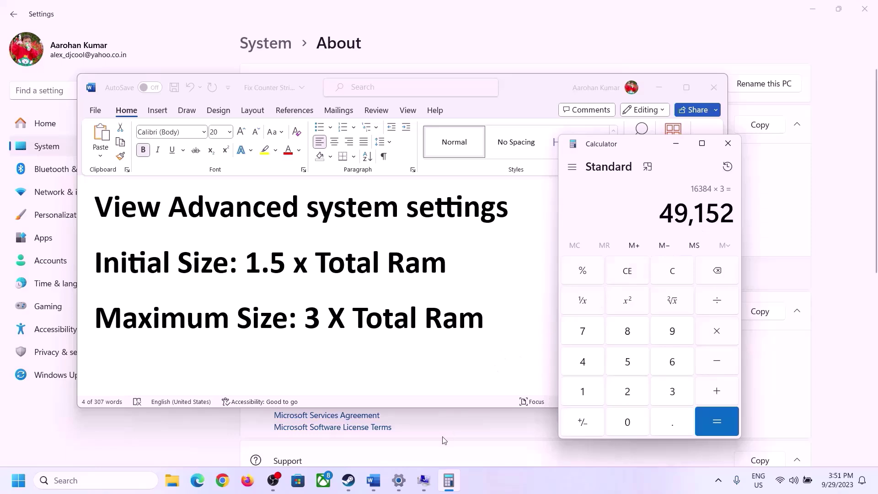
Return to the Virtual Memory dialog and set the C: drive's maximum paging file size to 49152 MB, assigning the custom range
mouse_move(423, 480)
left_click(459, 396)
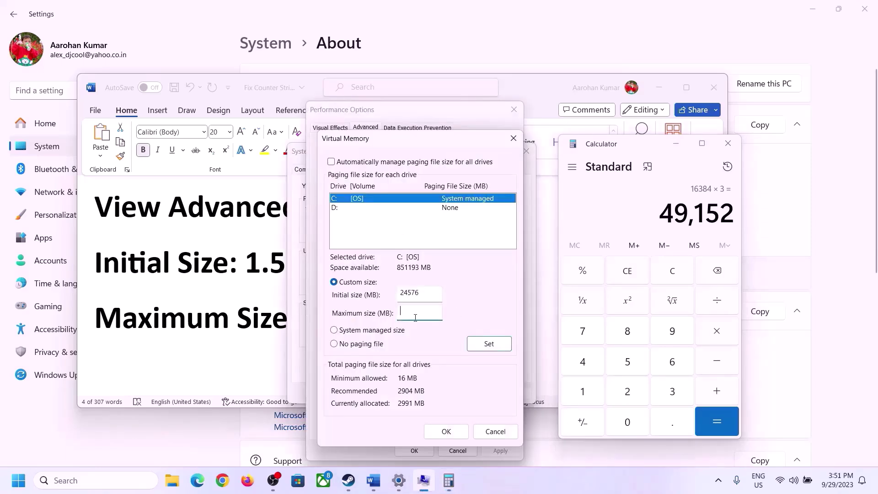
type("49152")
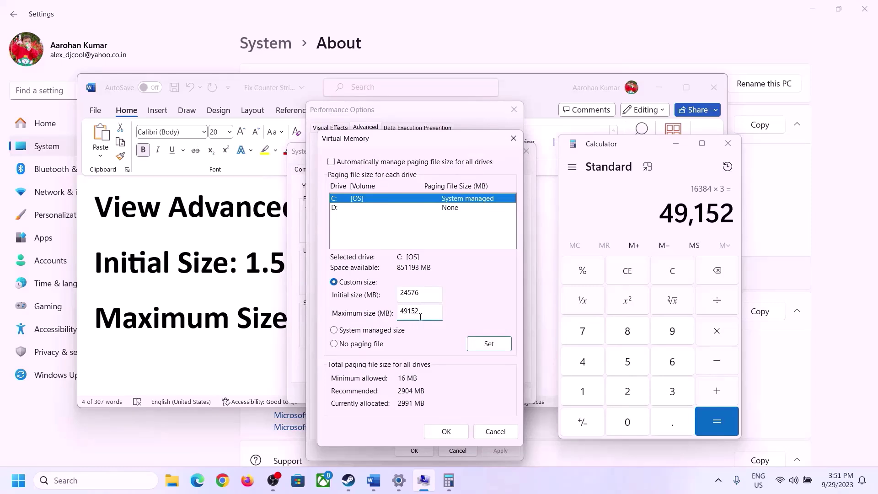
left_click(489, 344)
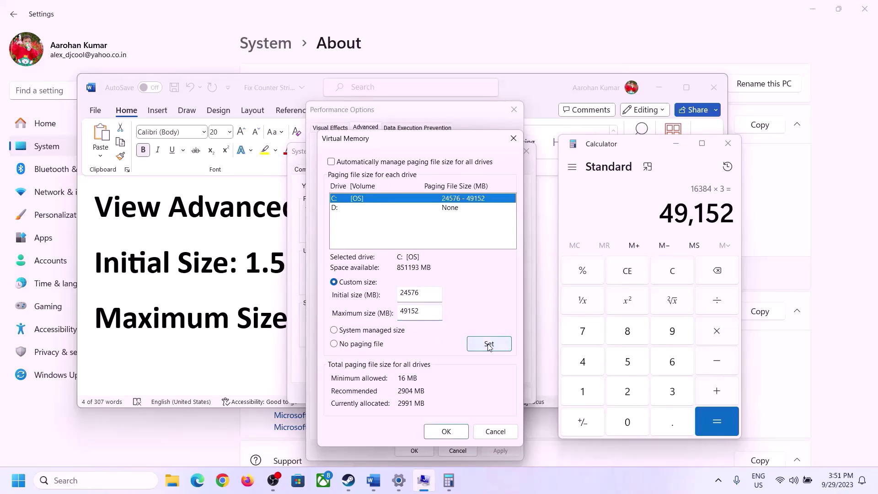
Confirm the virtual memory, performance and system properties settings, and close the restart request without restarting the computer
left_click(447, 432)
left_click(545, 283)
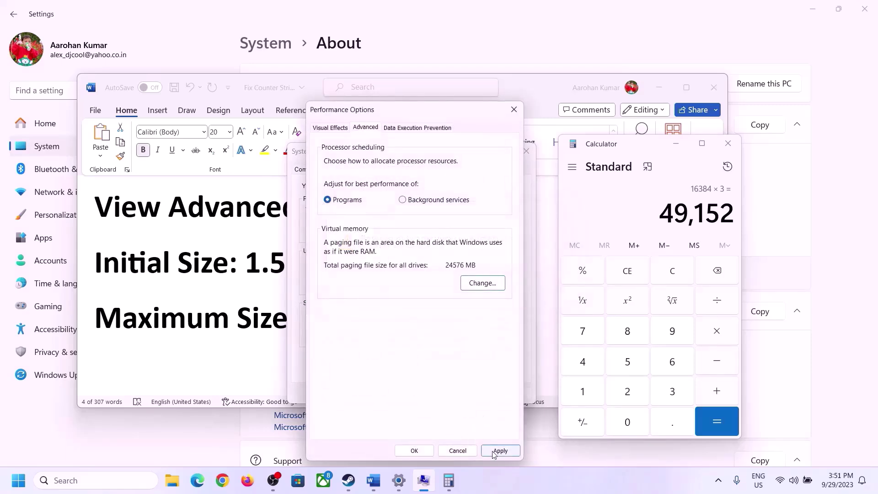
left_click(414, 451)
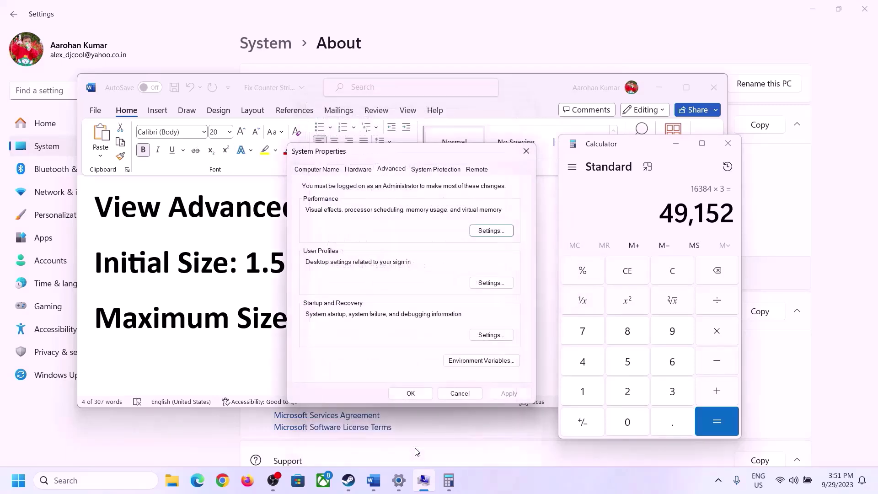
left_click(420, 393)
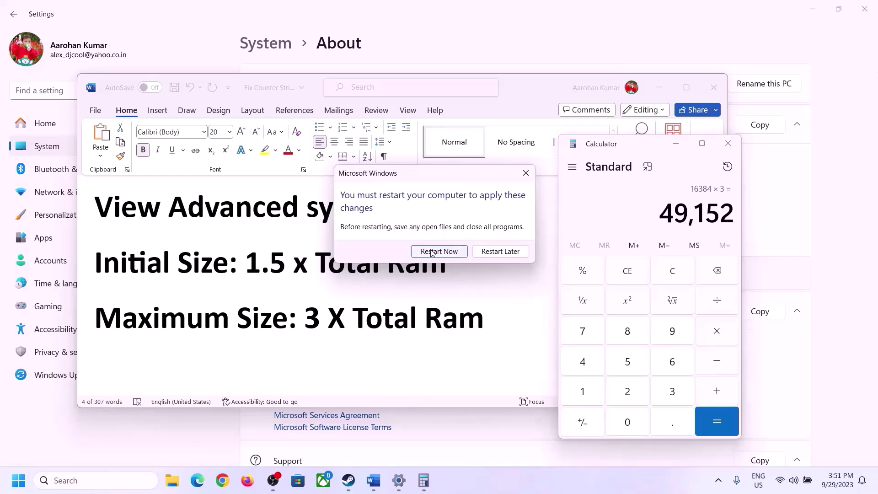
left_click(525, 174)
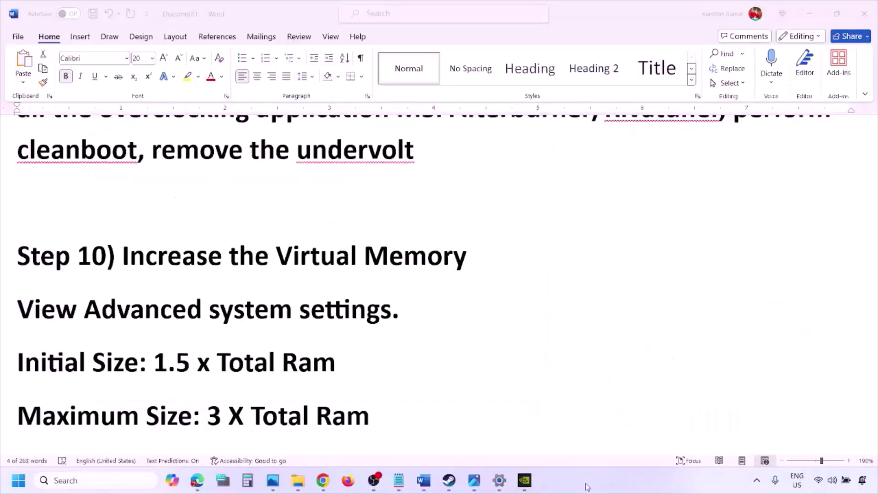
Review Step 11 of the Word document, highlighting the Update BIOS instruction
scroll(301, 328, "down", 4)
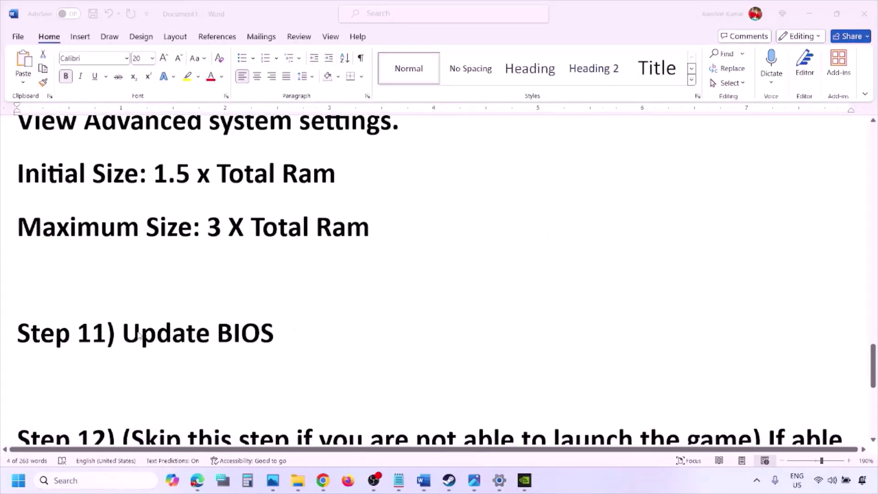
left_click(140, 335)
left_click_drag(121, 334, 296, 332)
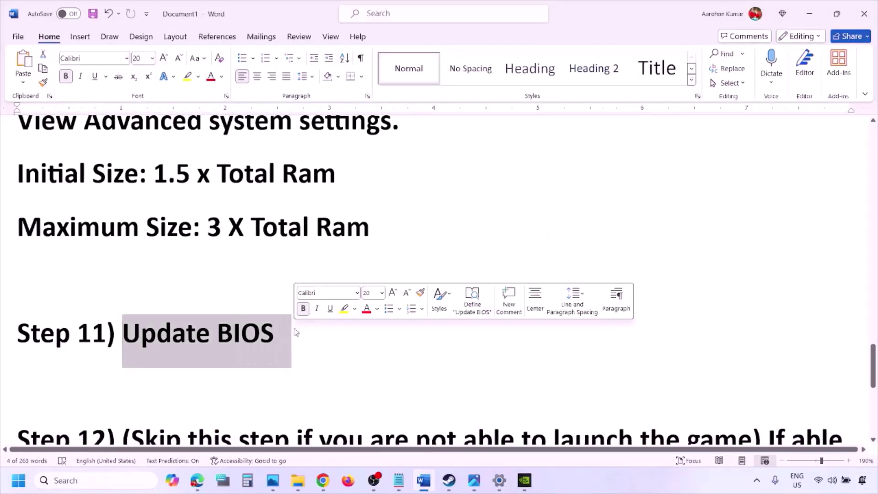
left_click(296, 332)
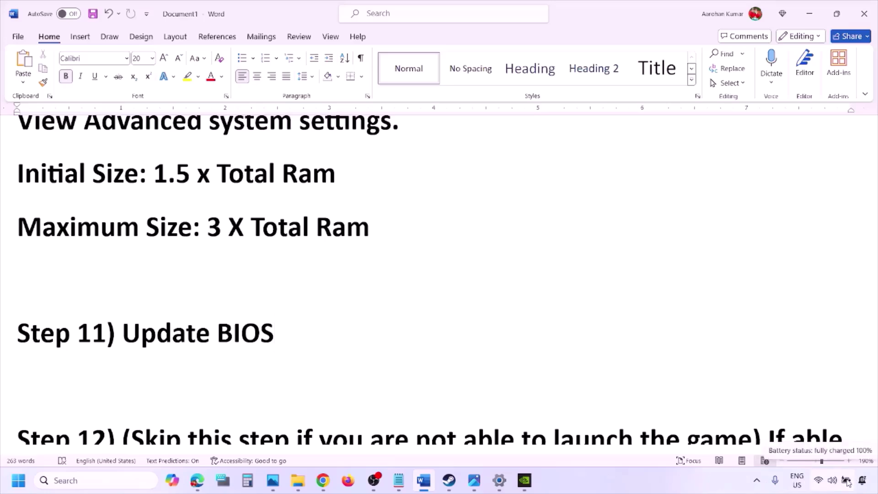
left_click(687, 480)
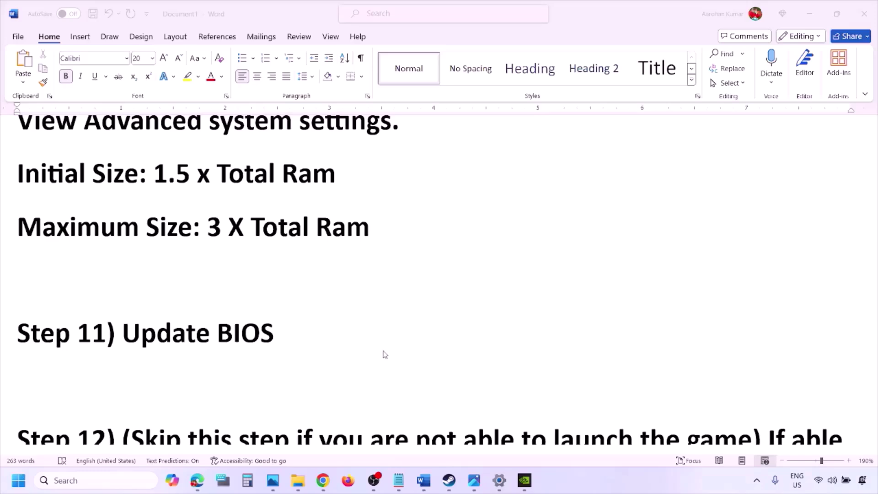
Review Step 12 of the Word document on windowed mode and lower video settings, highlighting the advice on medium/low graphics quality
scroll(385, 355, "down", 3)
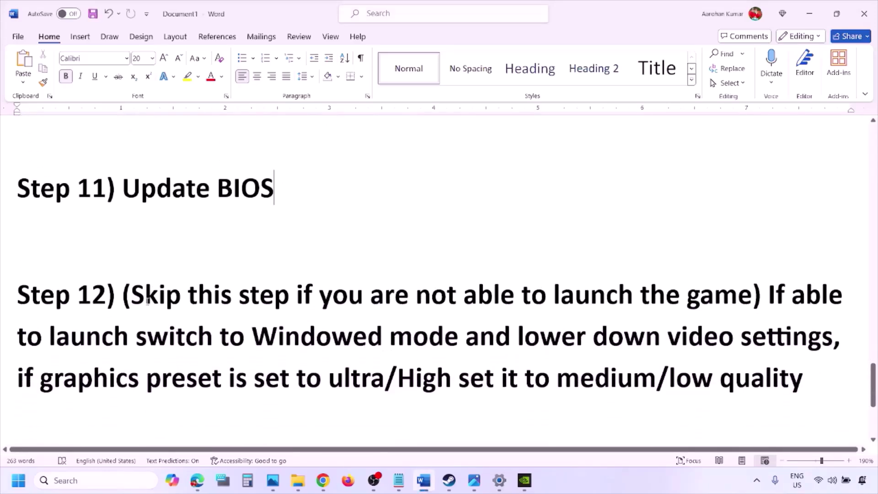
left_click_drag(133, 298, 839, 338)
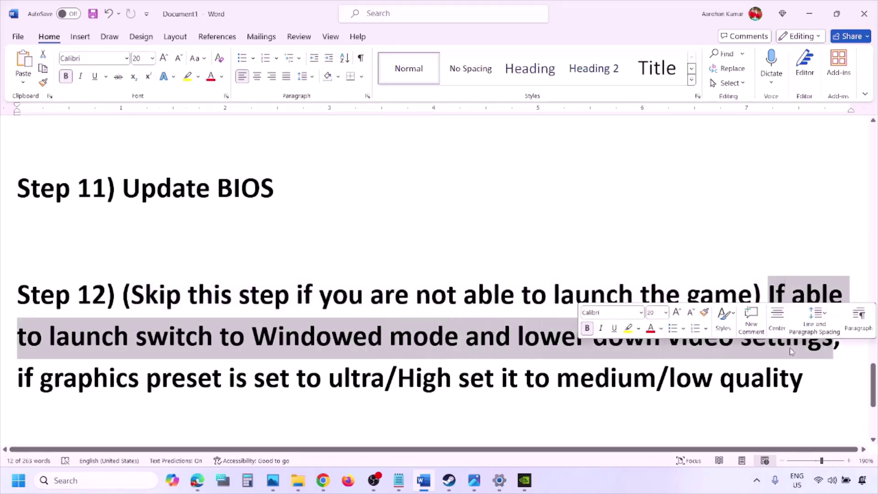
left_click_drag(41, 380, 500, 389)
left_click(534, 380)
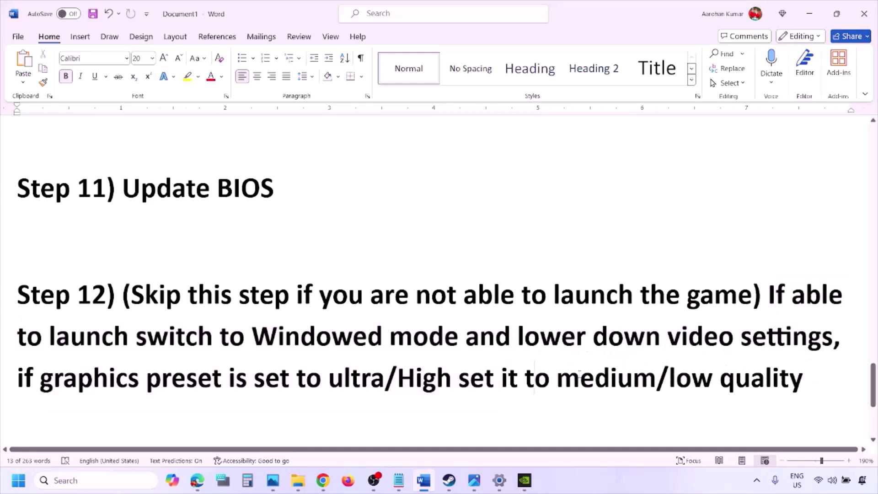
left_click_drag(583, 372, 743, 372)
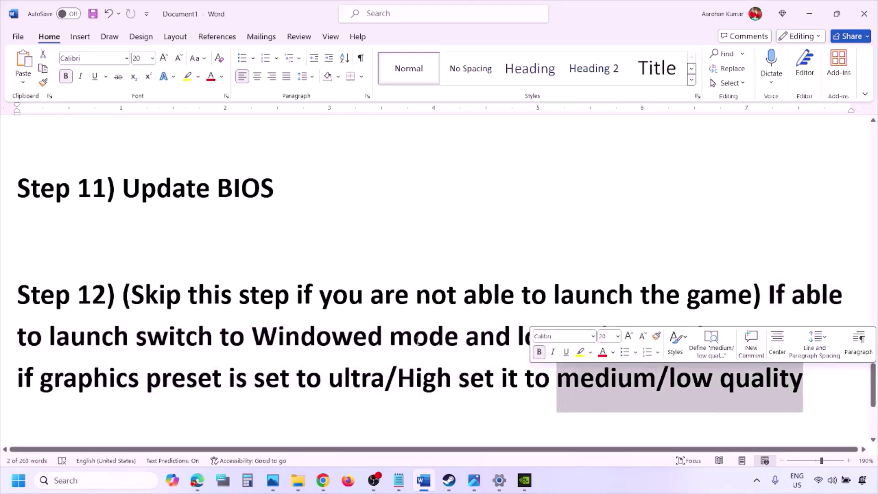
left_click(416, 339)
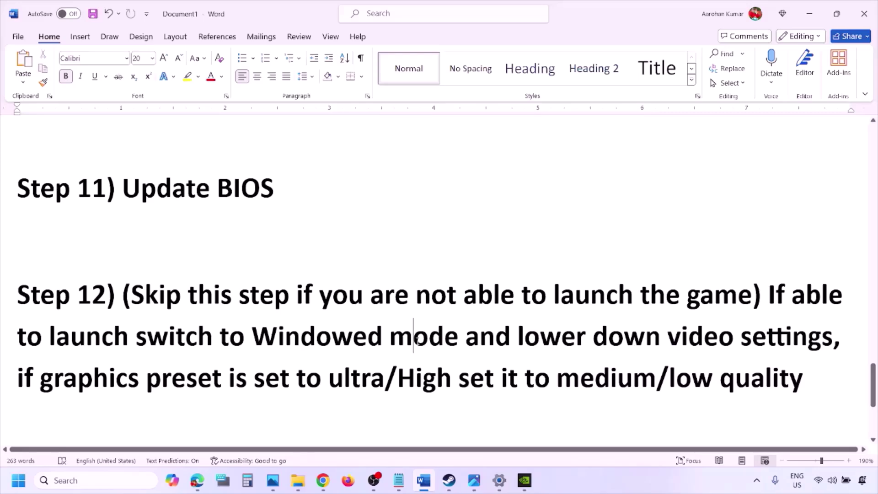